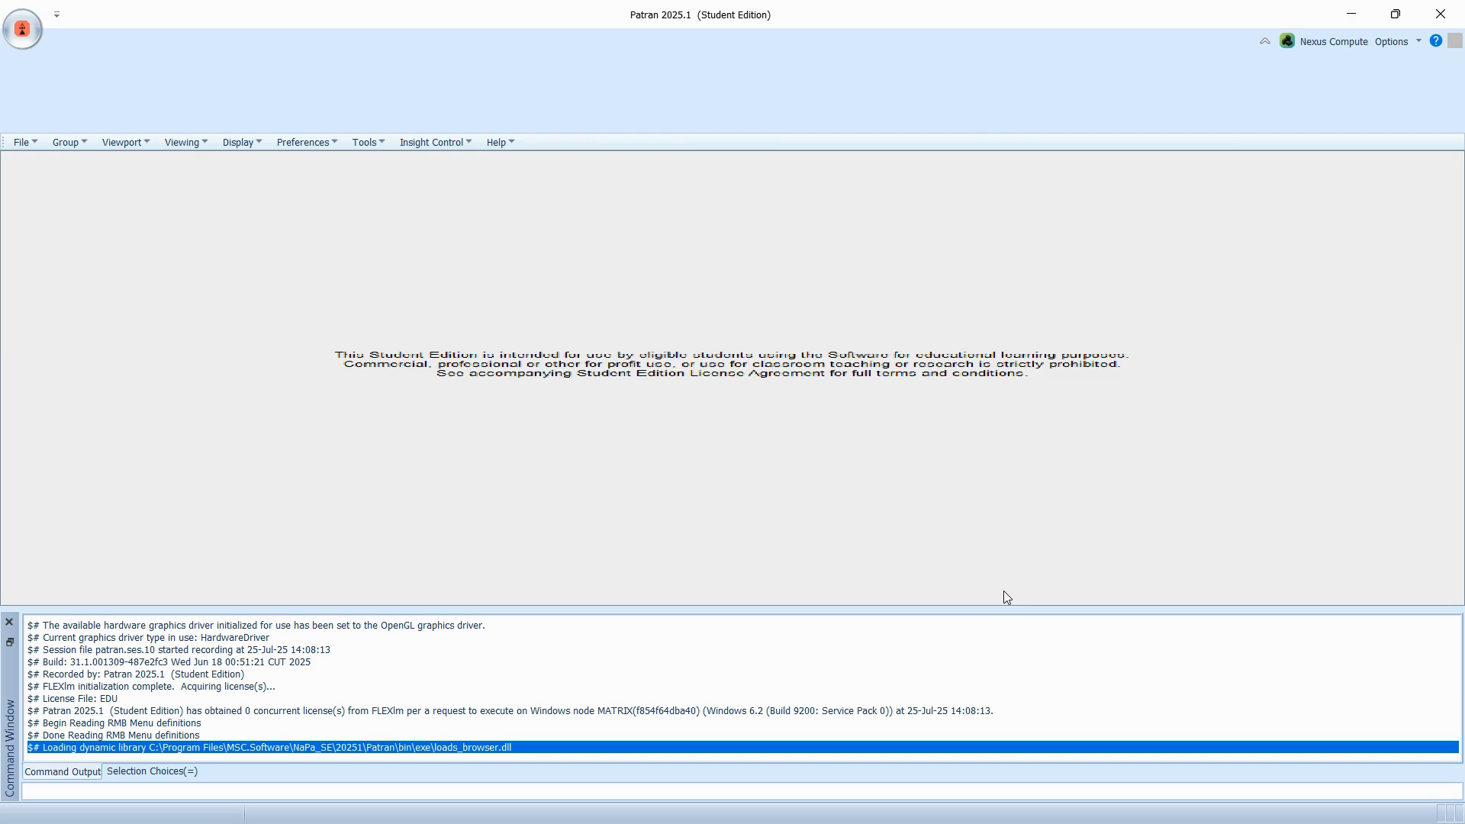
# Step: Switch to Word to review the beam's geometry, material data and load case, and return to Patran
pyautogui.moveTo(1114, 820)
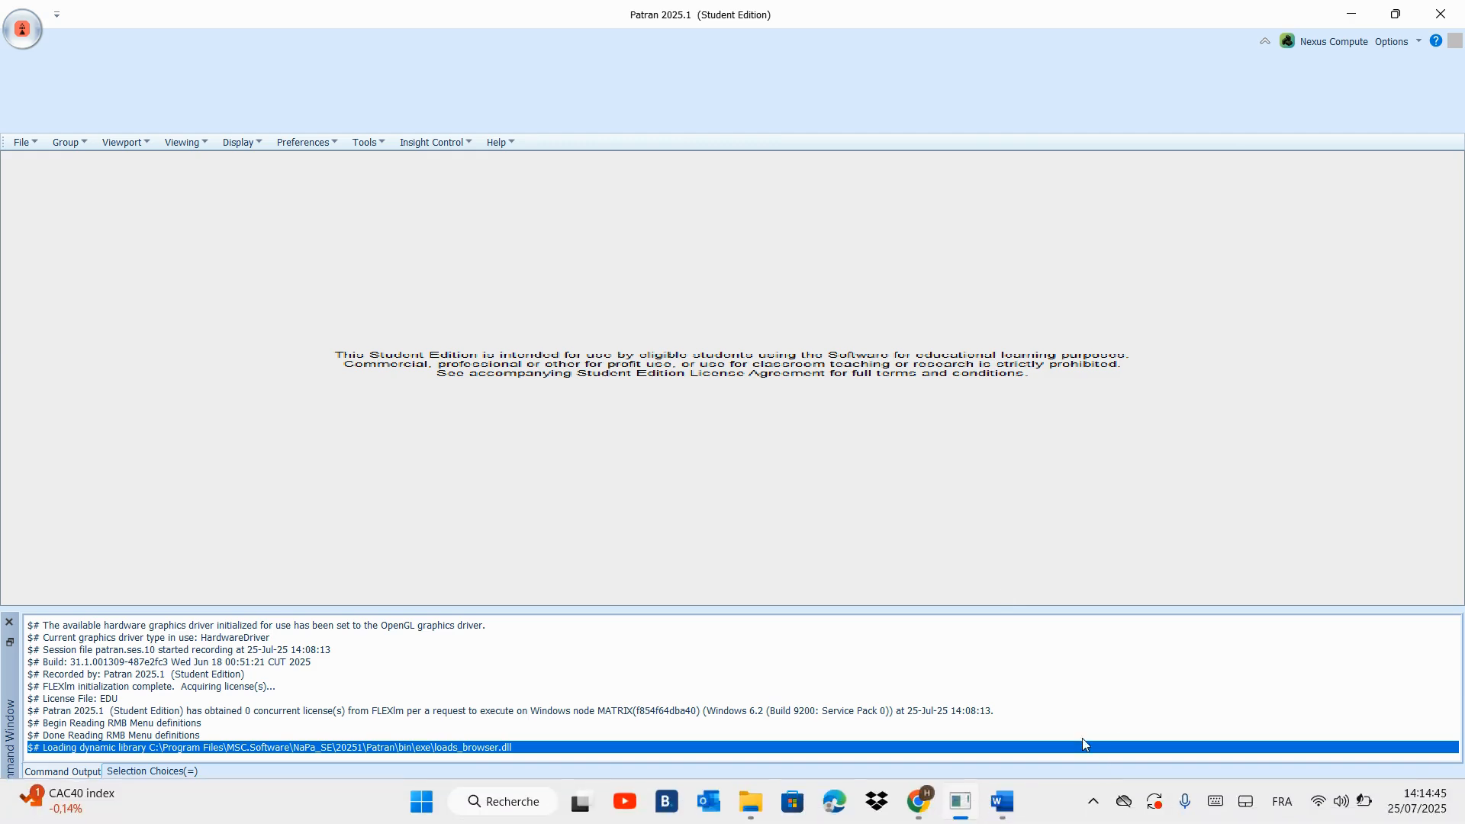
pyautogui.click(1003, 817)
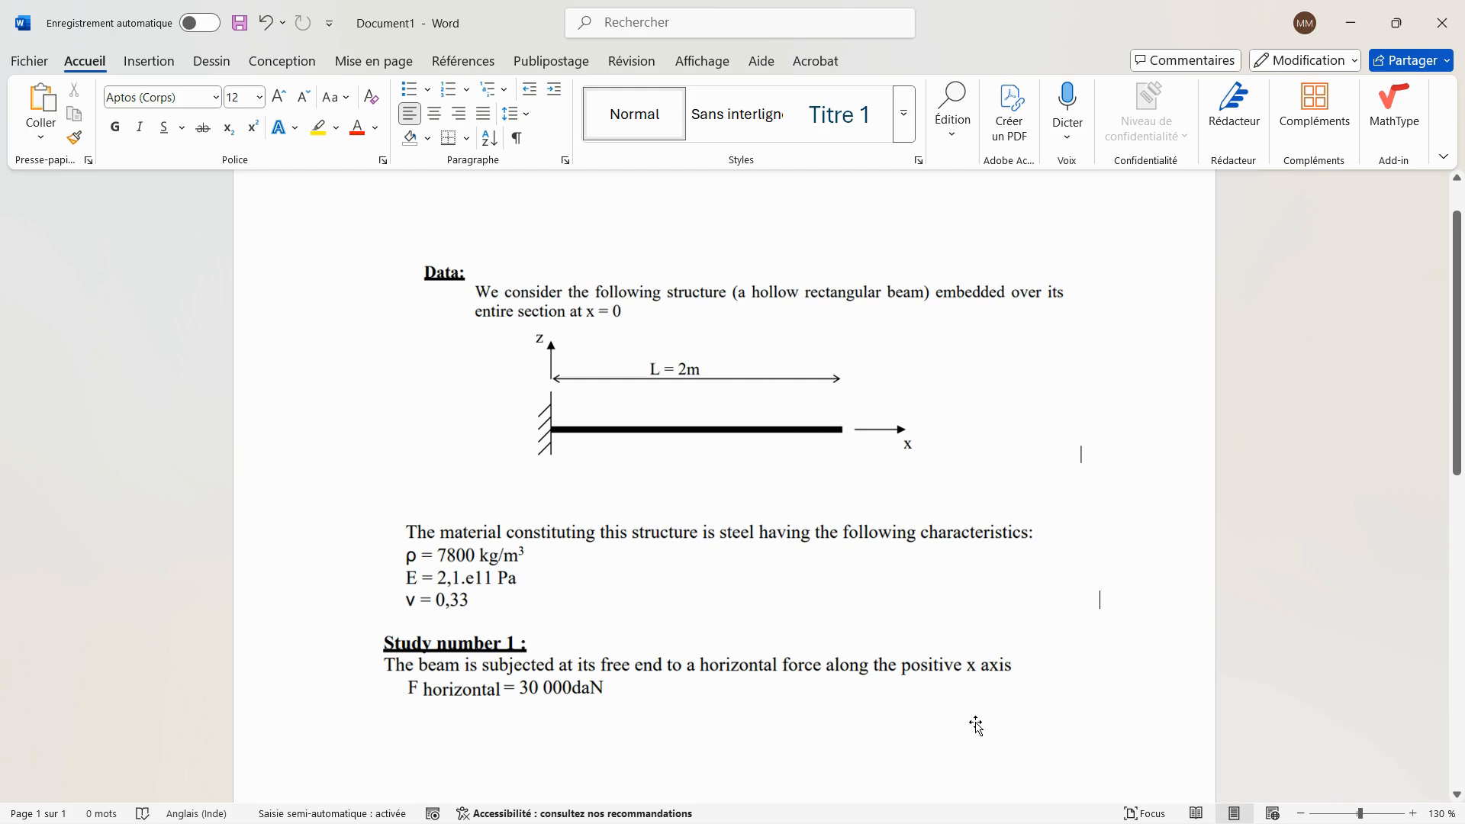
pyautogui.click(984, 809)
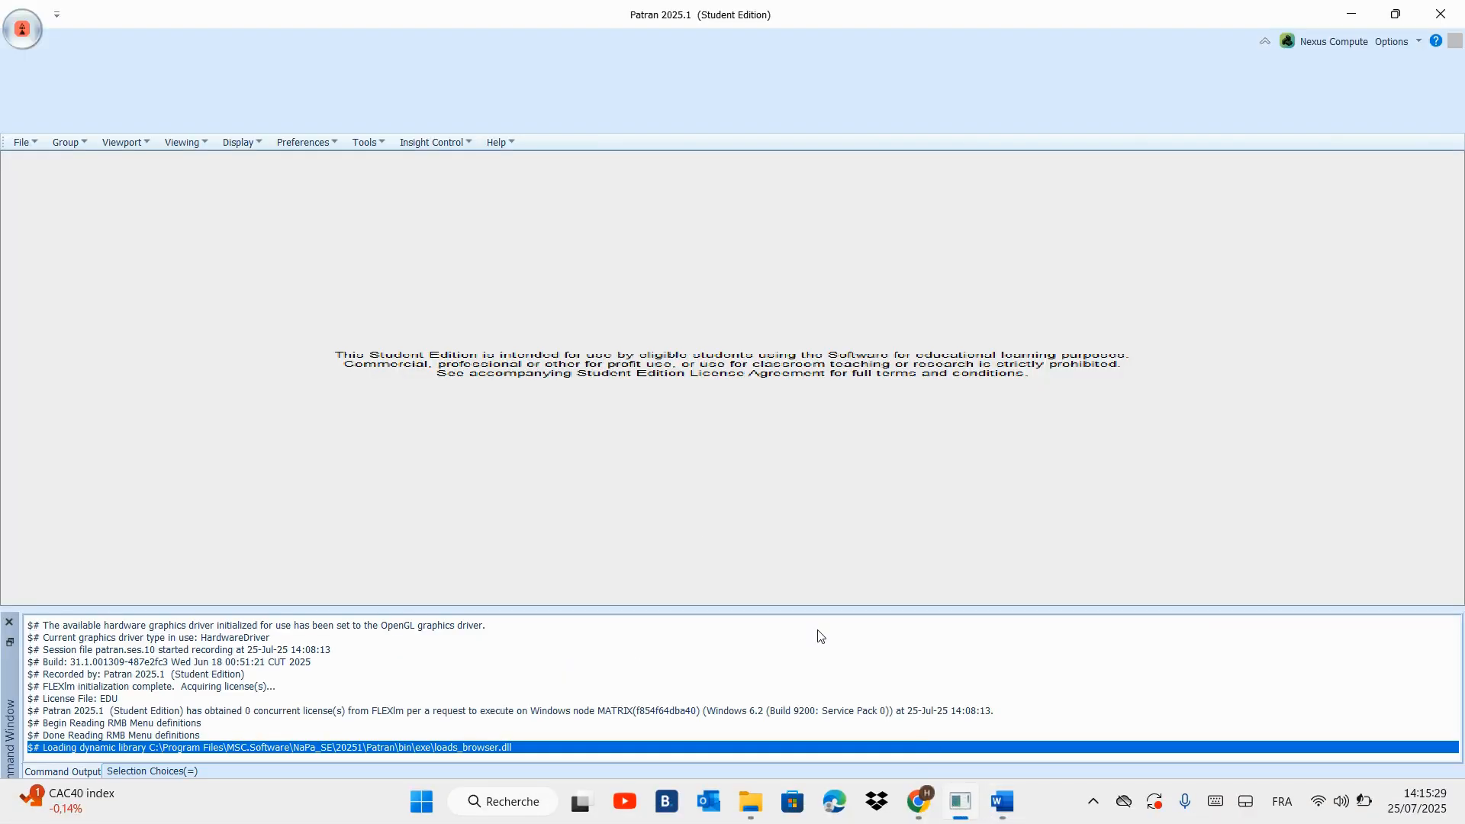
# Step: Create a new database named rod.db in the D:\YOutube\Patran folder
pyautogui.click(31, 142)
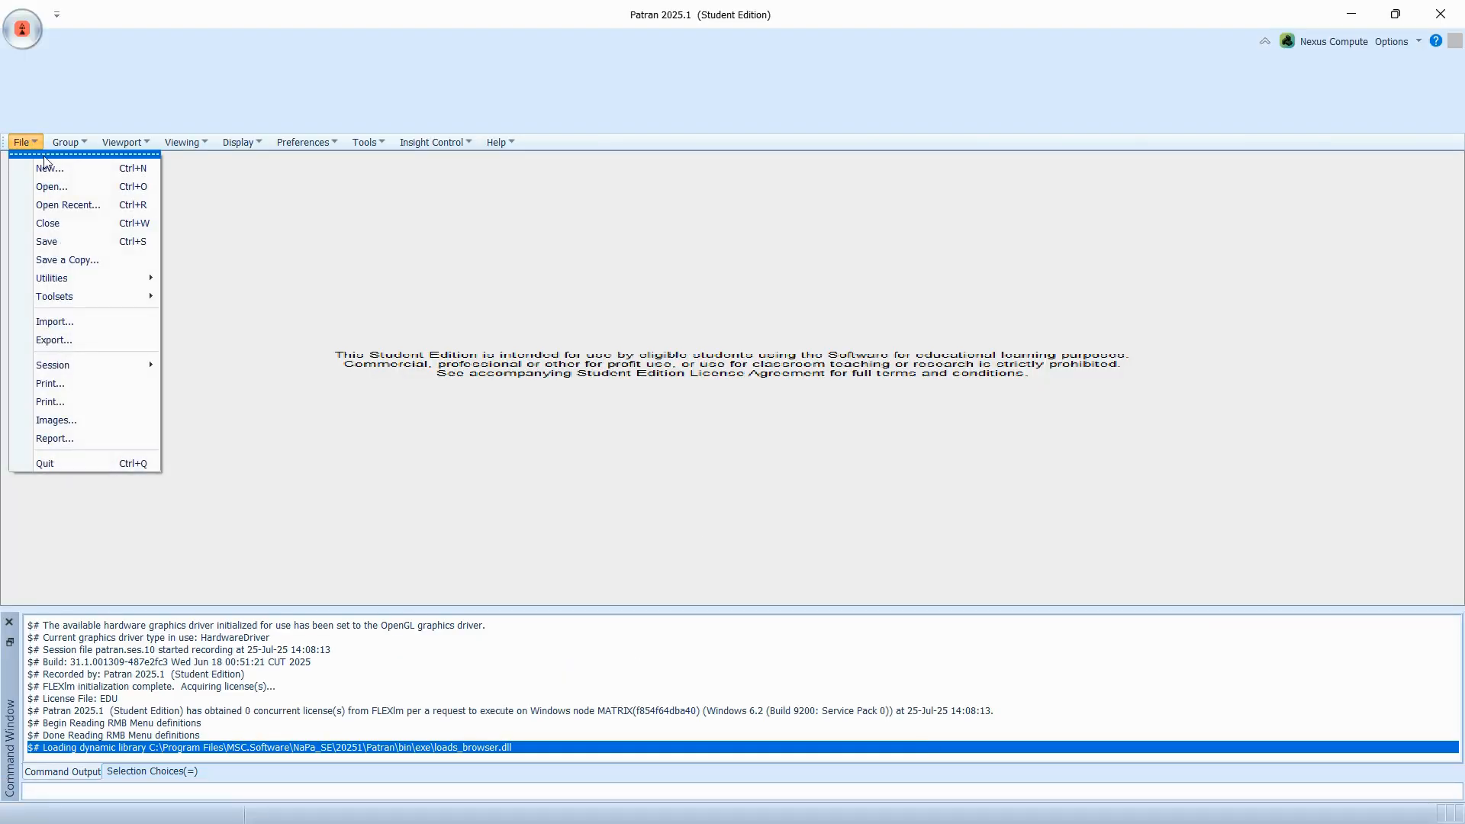
pyautogui.click(47, 167)
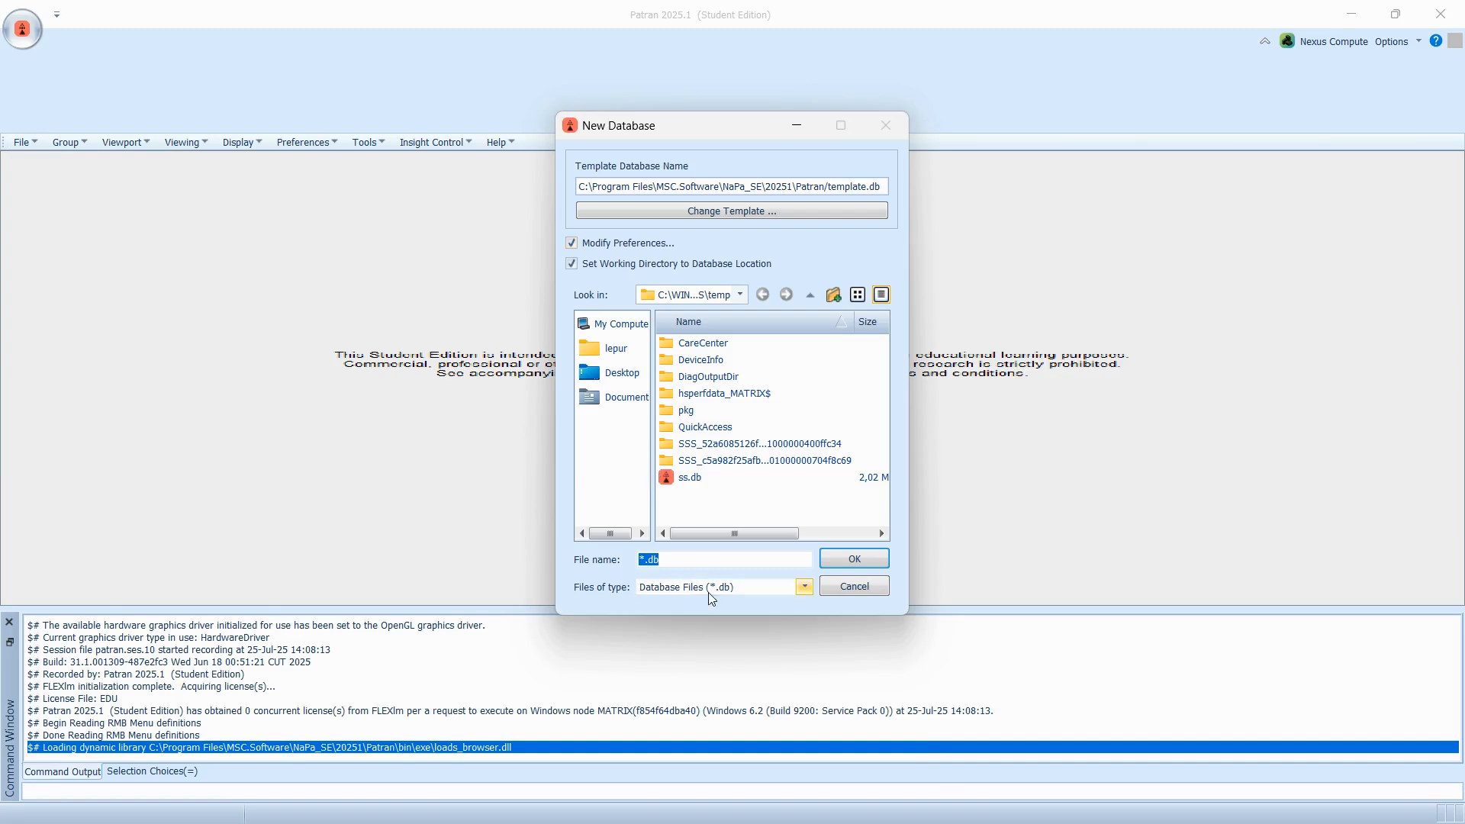
pyautogui.click(614, 323)
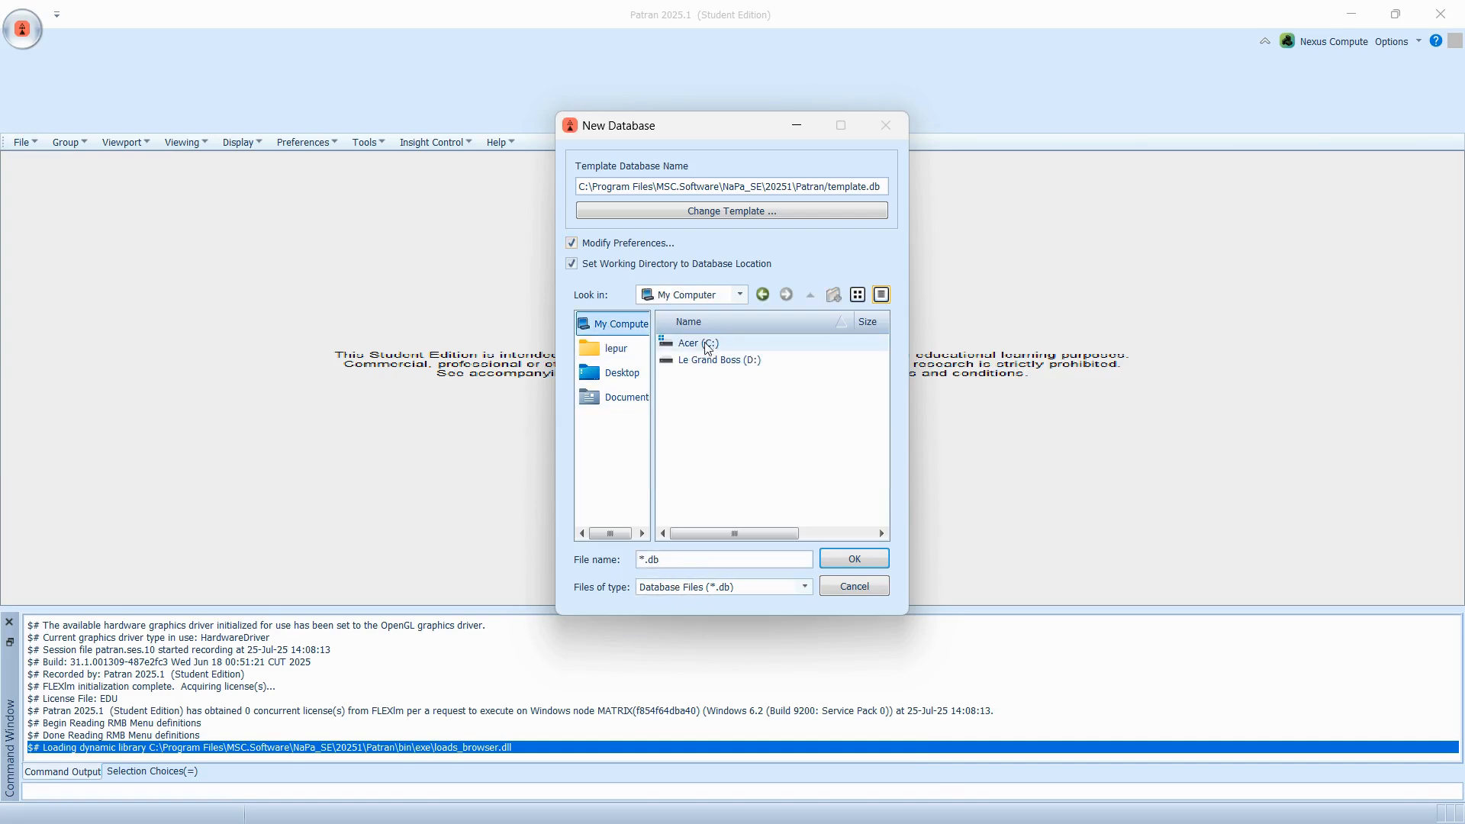
pyautogui.click(712, 362)
pyautogui.doubleClick(712, 362)
pyautogui.scroll(-10, 713, 427)
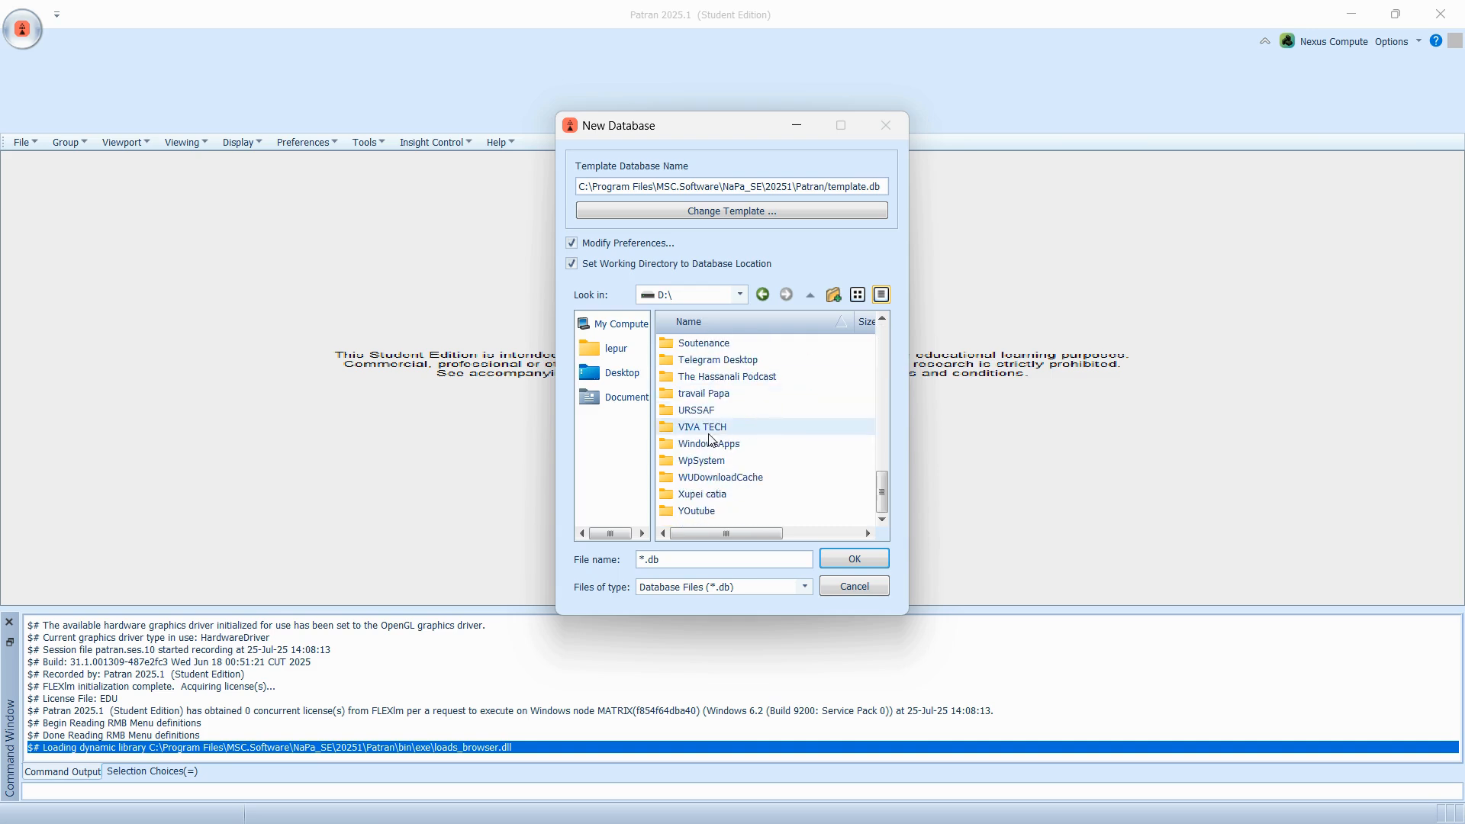
pyautogui.doubleClick(700, 511)
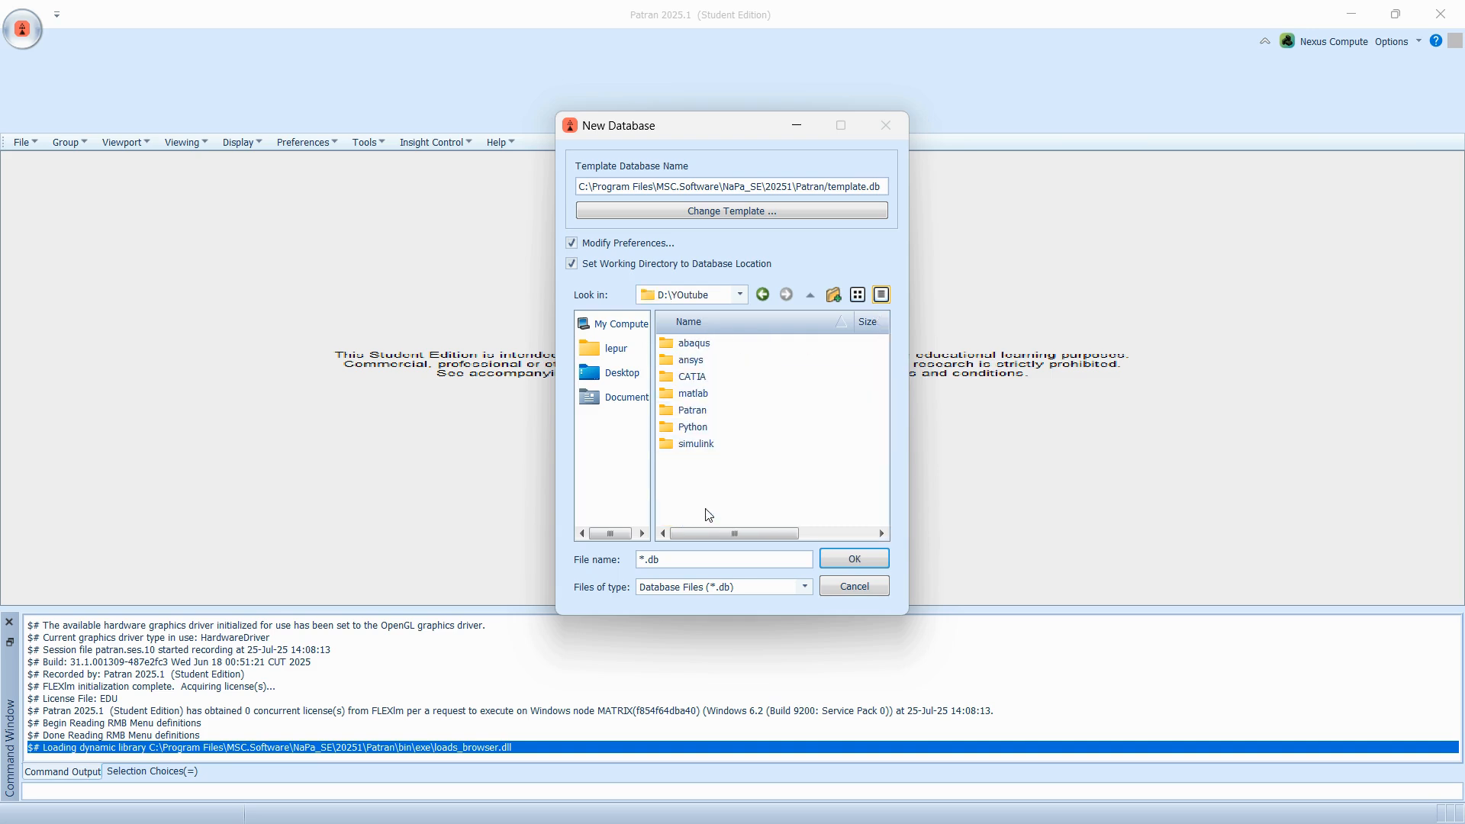
pyautogui.doubleClick(700, 411)
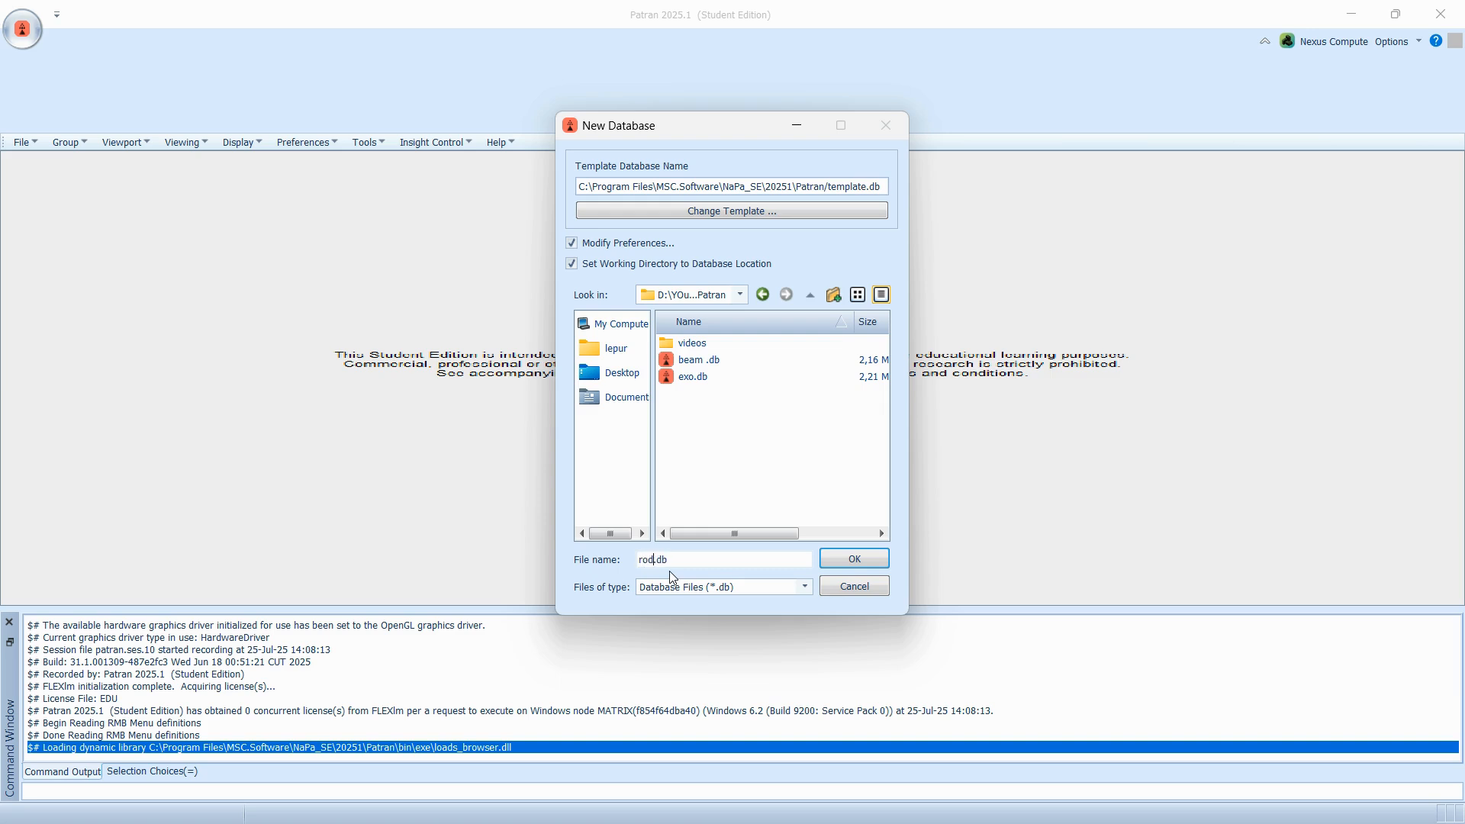
pyautogui.click(837, 561)
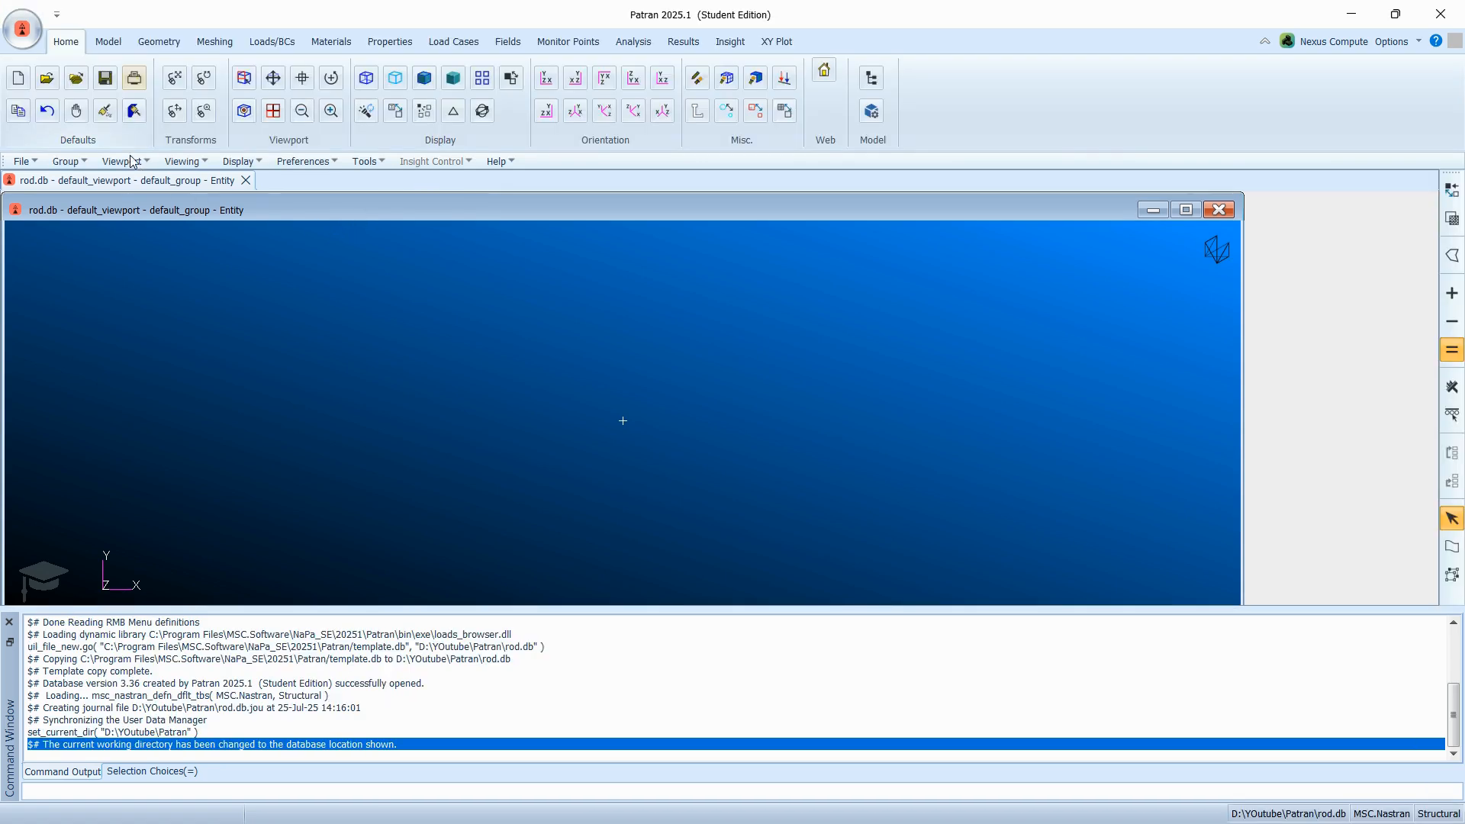
pyautogui.click(133, 77)
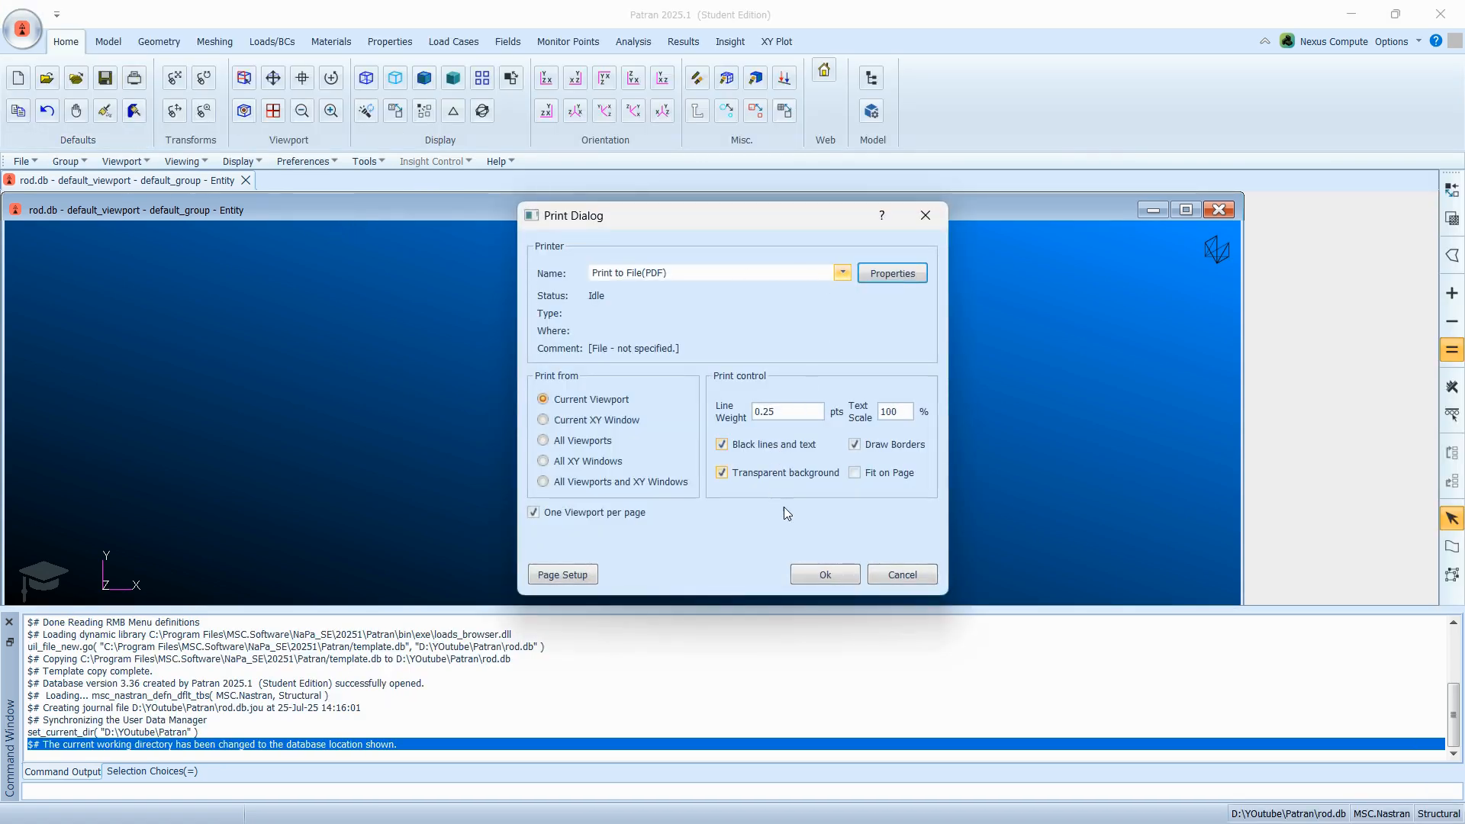
pyautogui.click(825, 574)
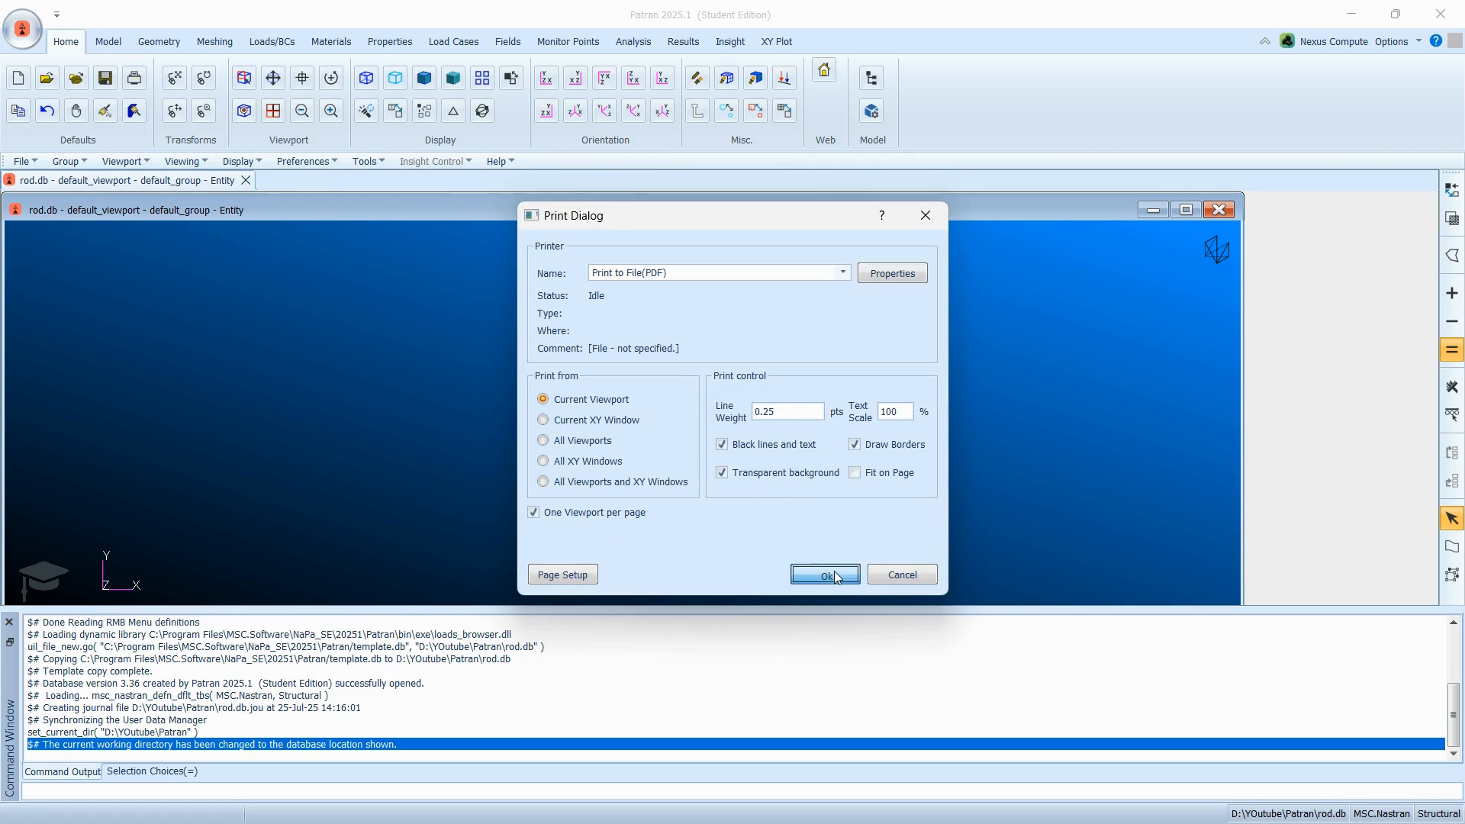
pyautogui.click(944, 236)
pyautogui.click(924, 216)
# Step: Create a geometry point at [0 0 0] by XYZ coordinates with Auto Execute turned off
pyautogui.click(166, 40)
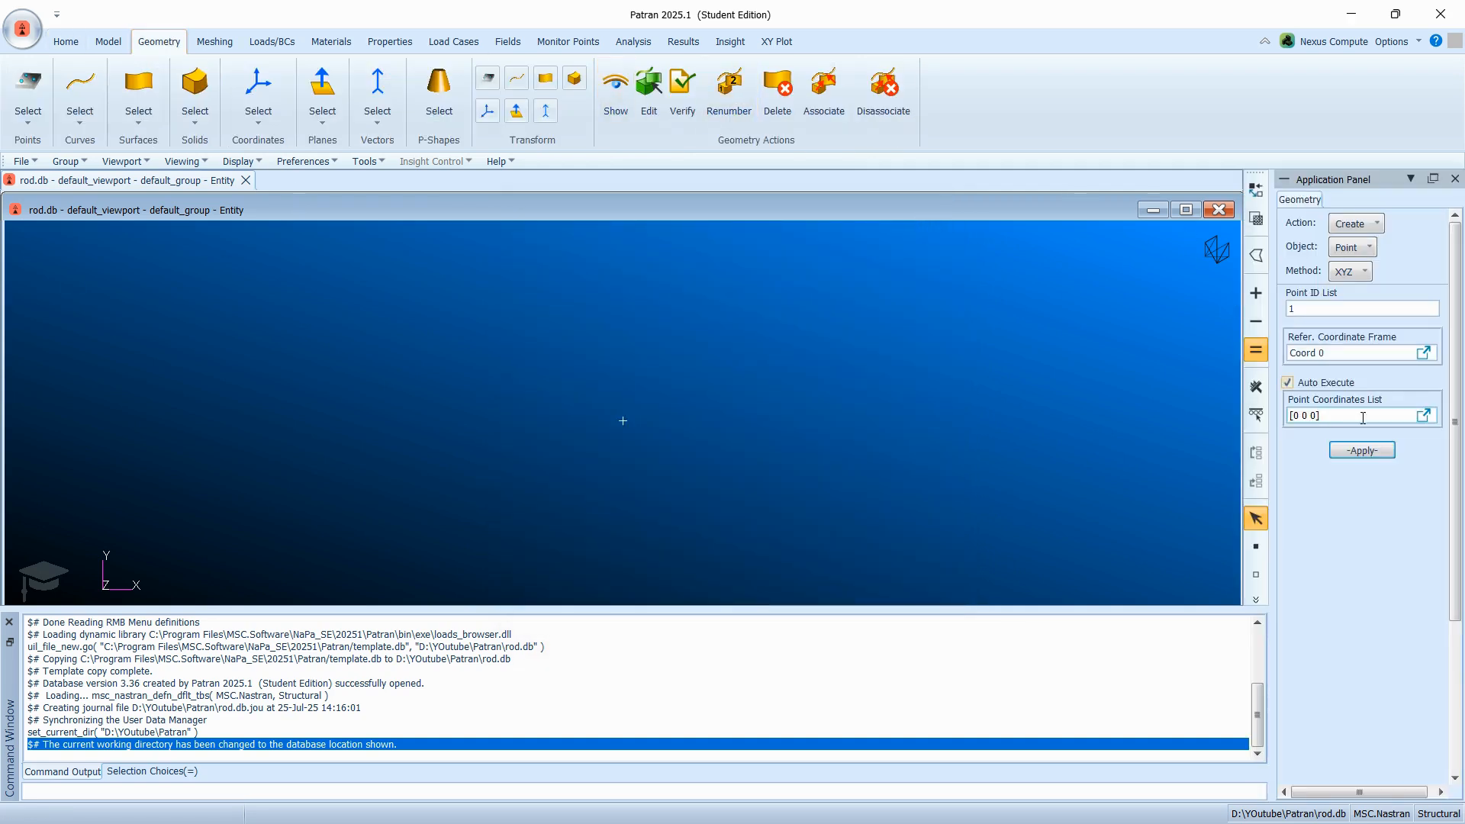
pyautogui.click(1287, 383)
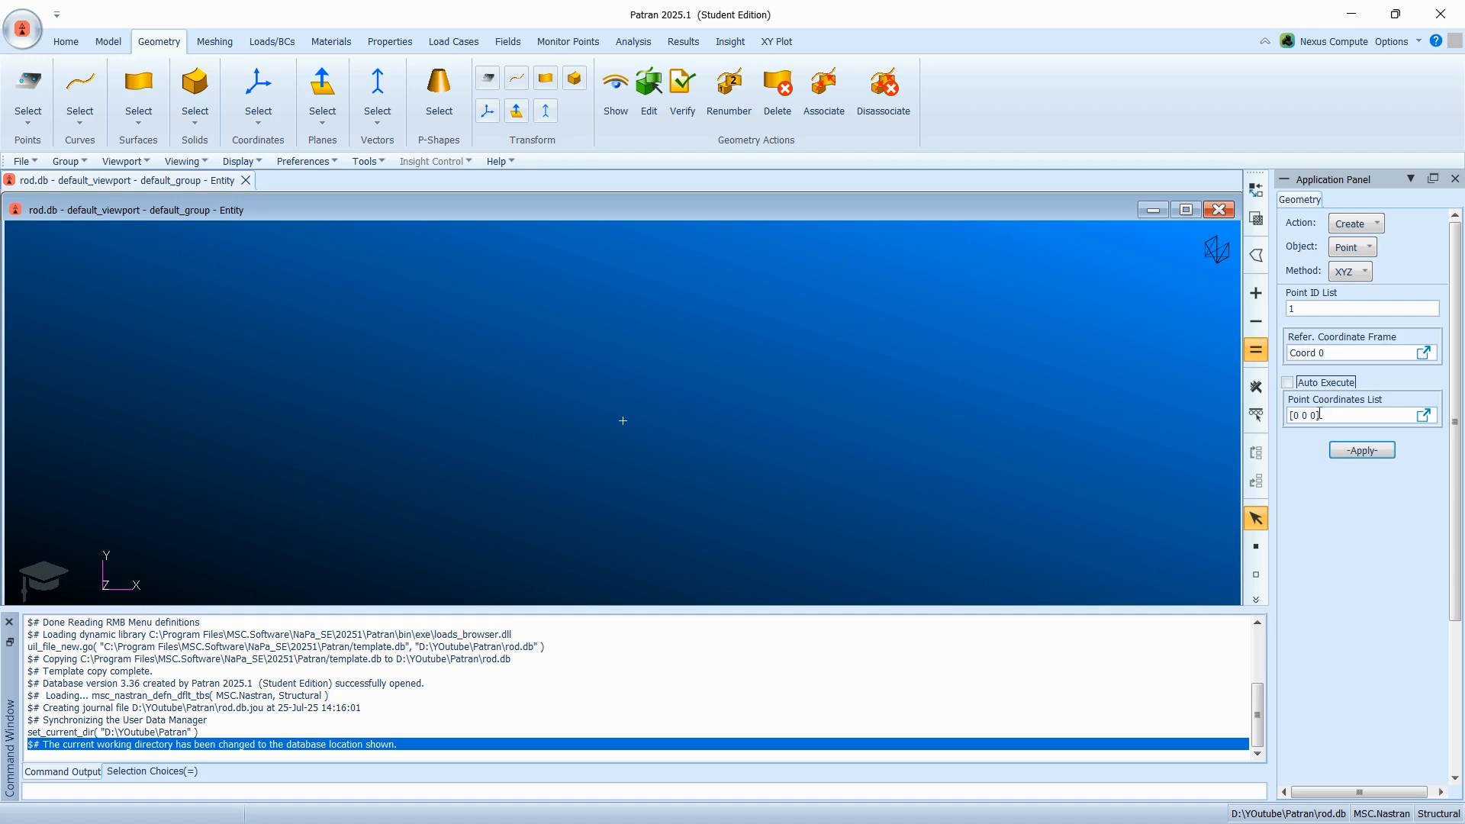
pyautogui.click(1351, 456)
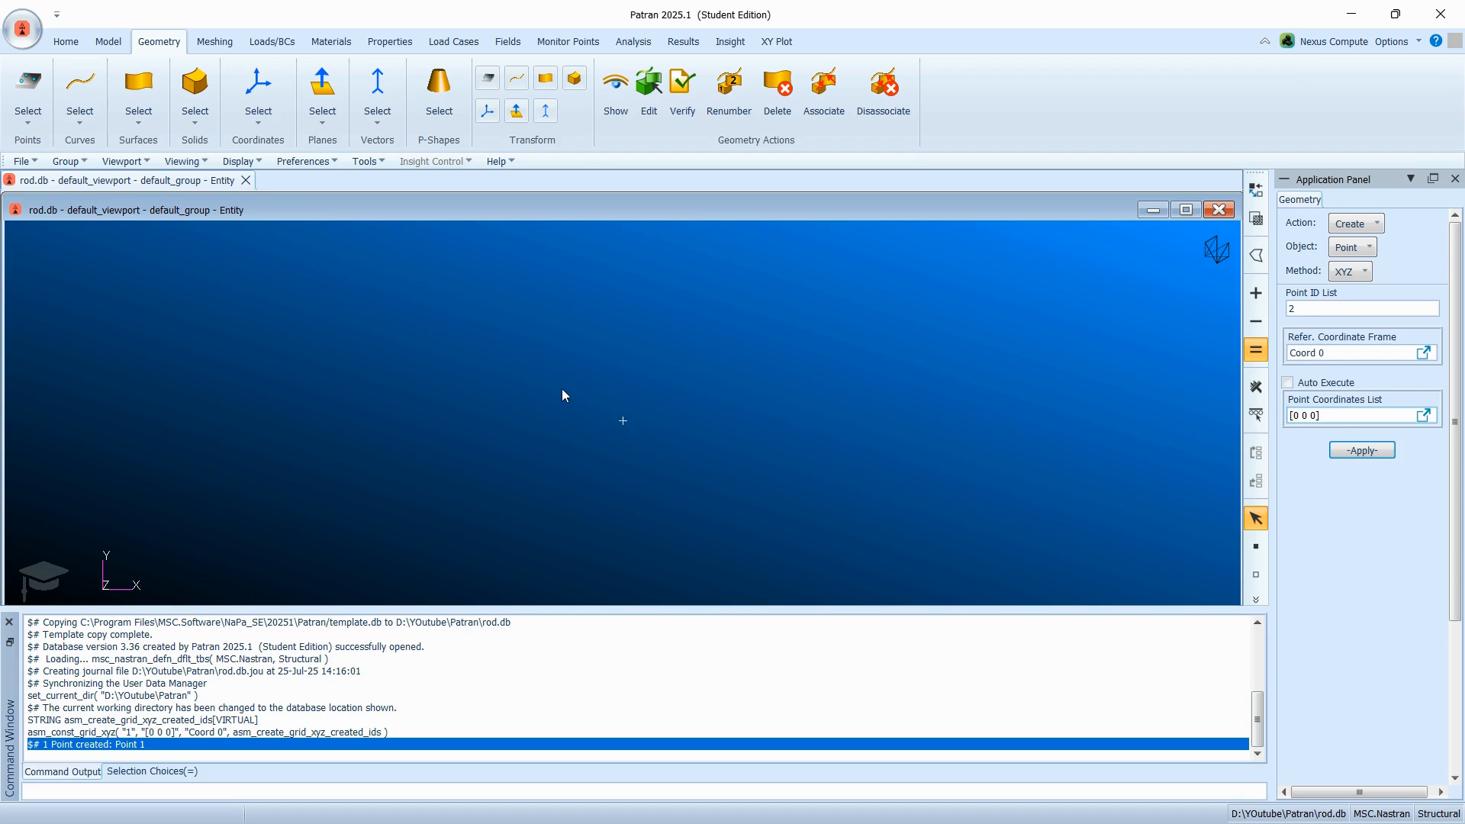
# Step: Turn on the display of point labels in the viewport
pyautogui.click(66, 41)
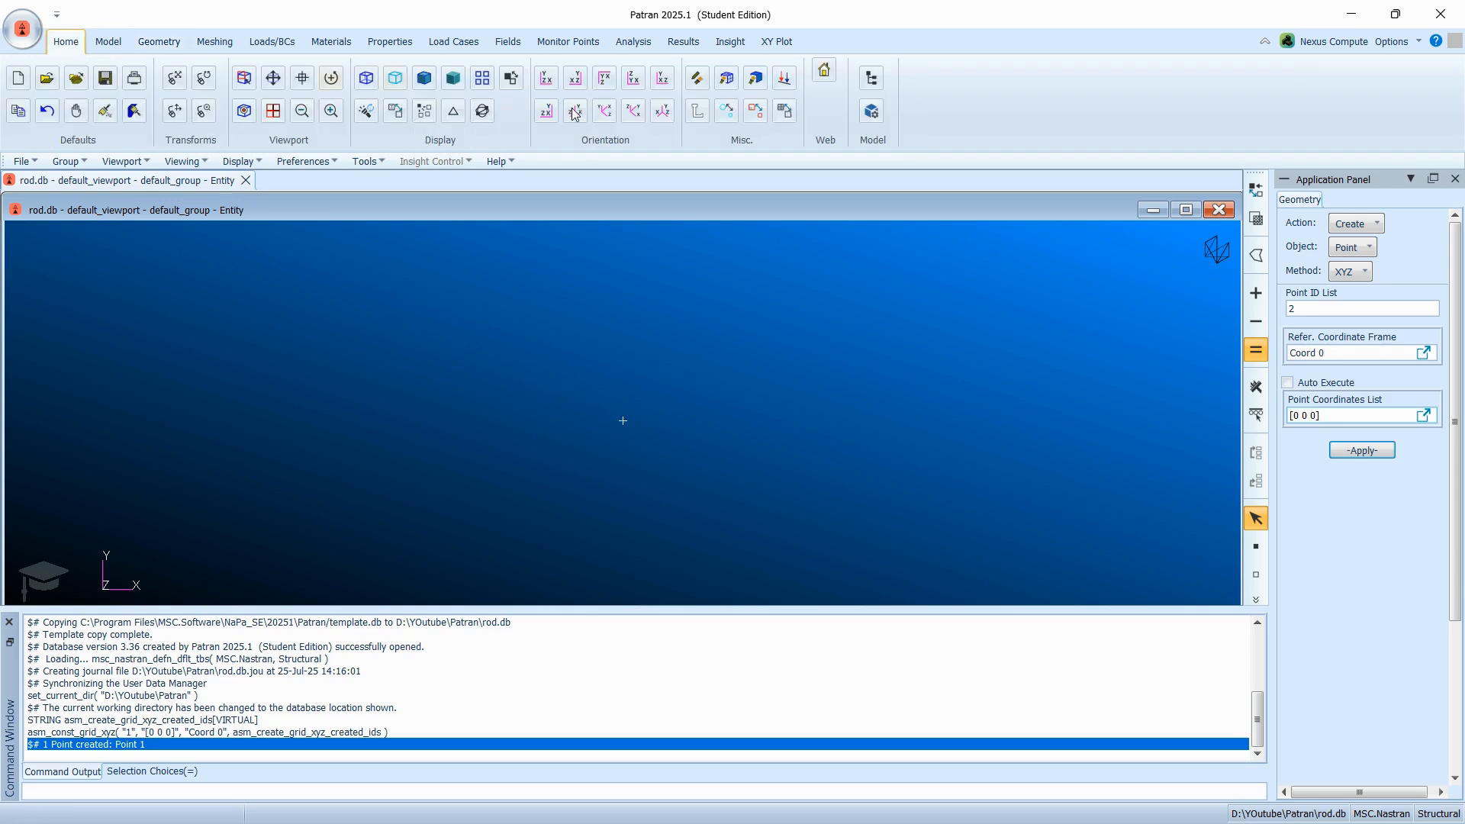
pyautogui.click(696, 110)
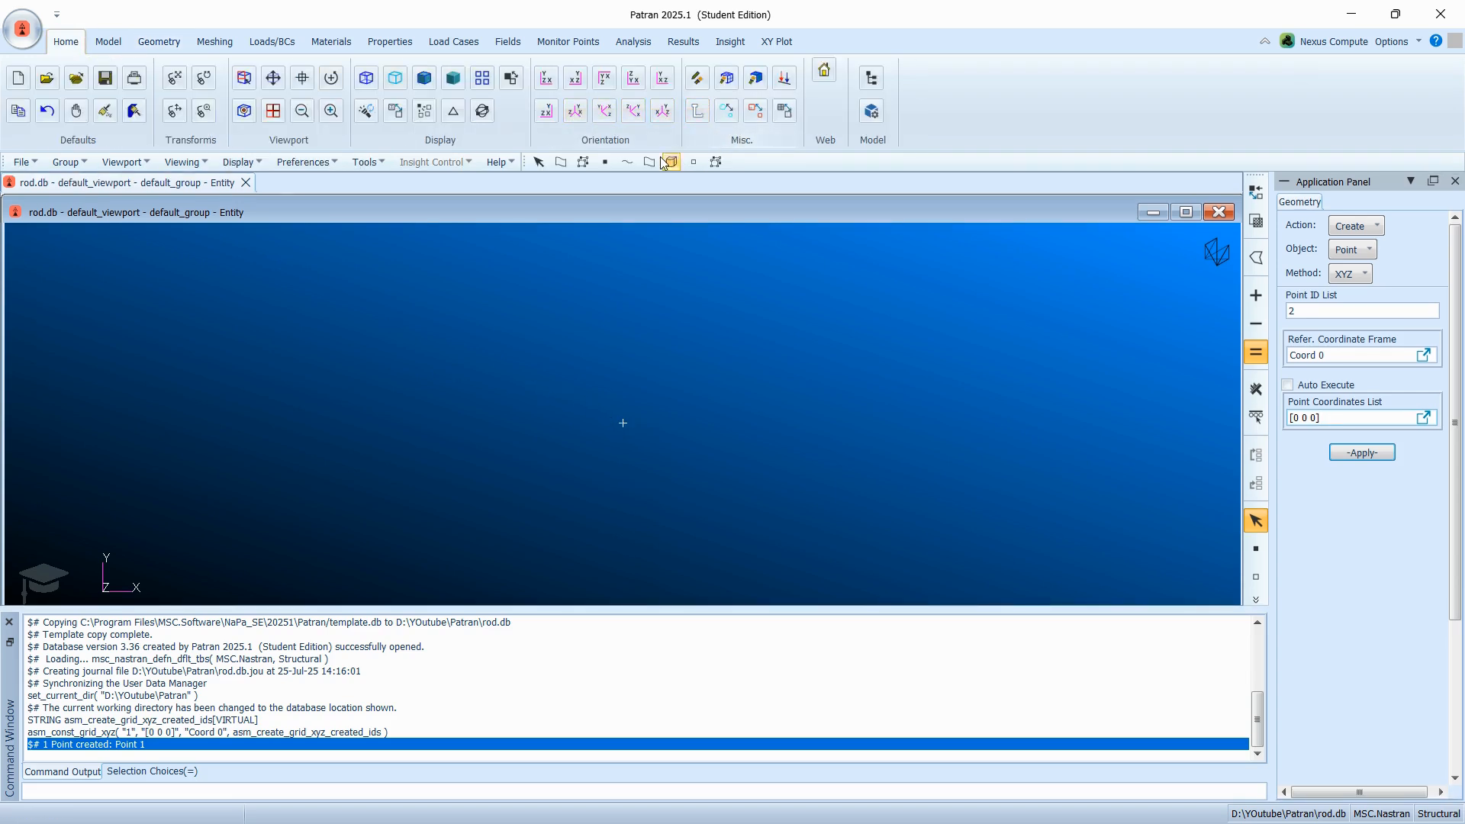
pyautogui.click(610, 163)
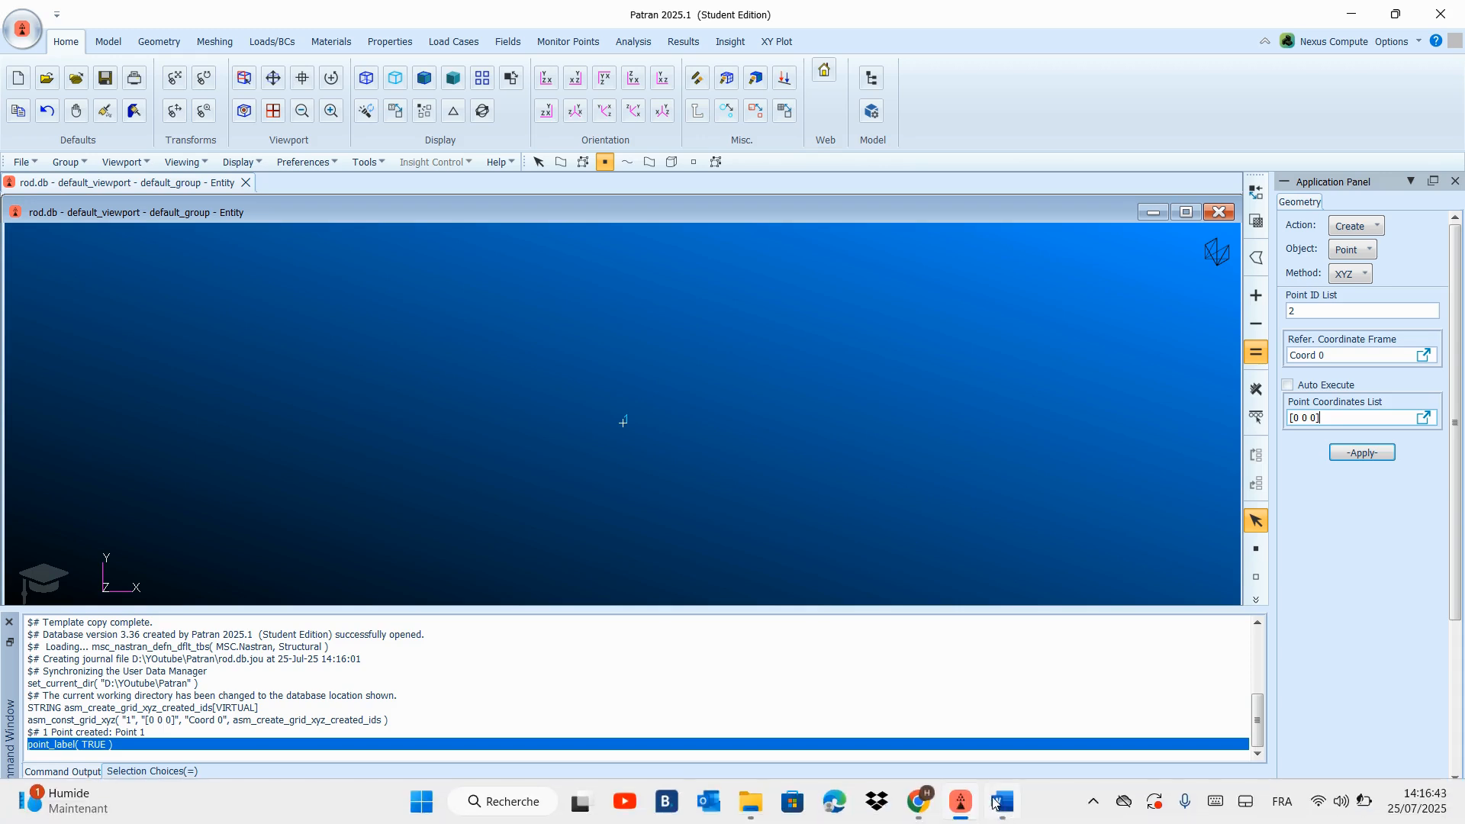
# Step: Check the beam length in the Word document and create a second point at [2 0 0] in Patran
pyautogui.click(994, 803)
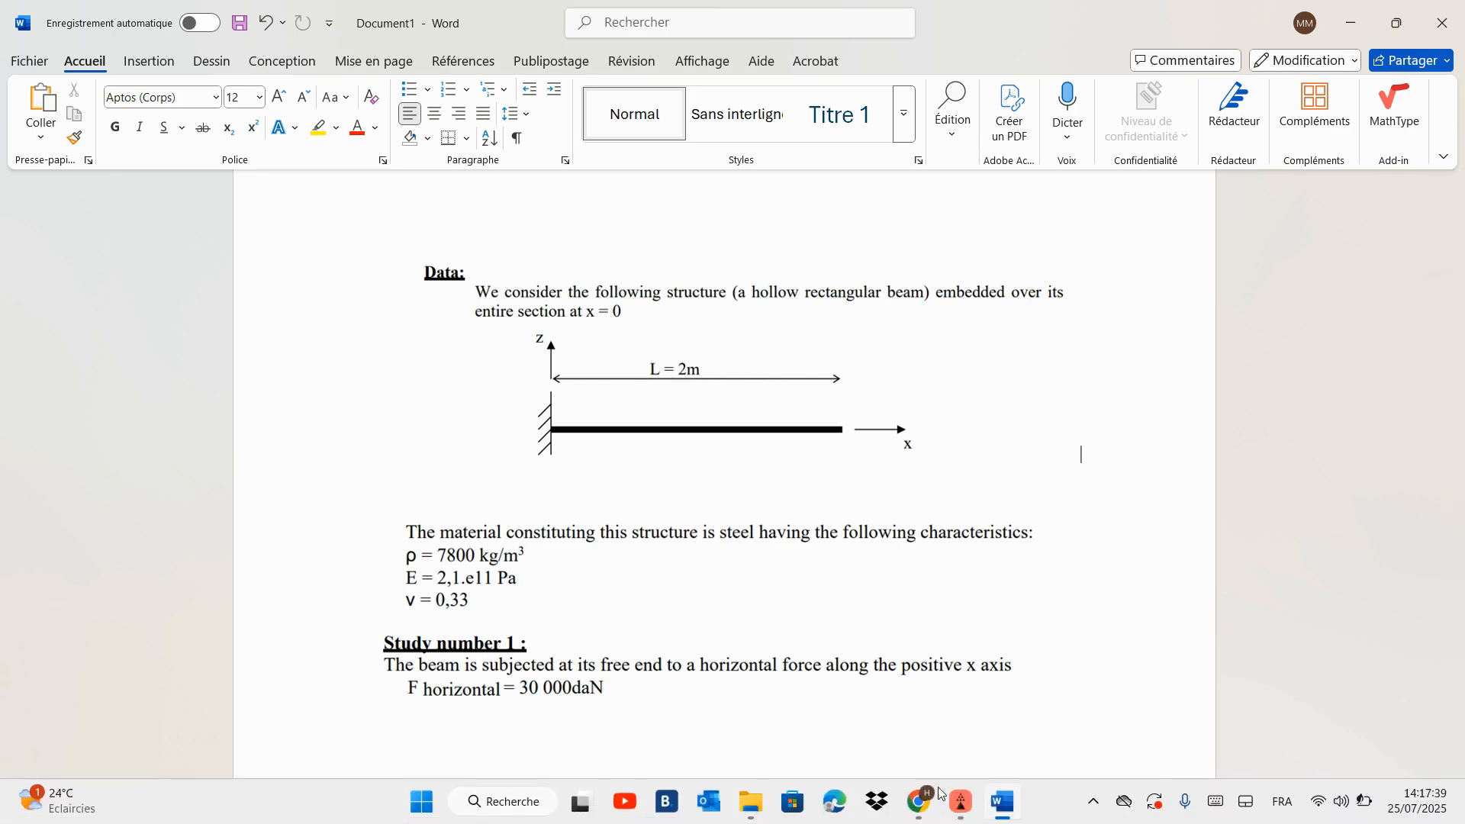
pyautogui.click(966, 798)
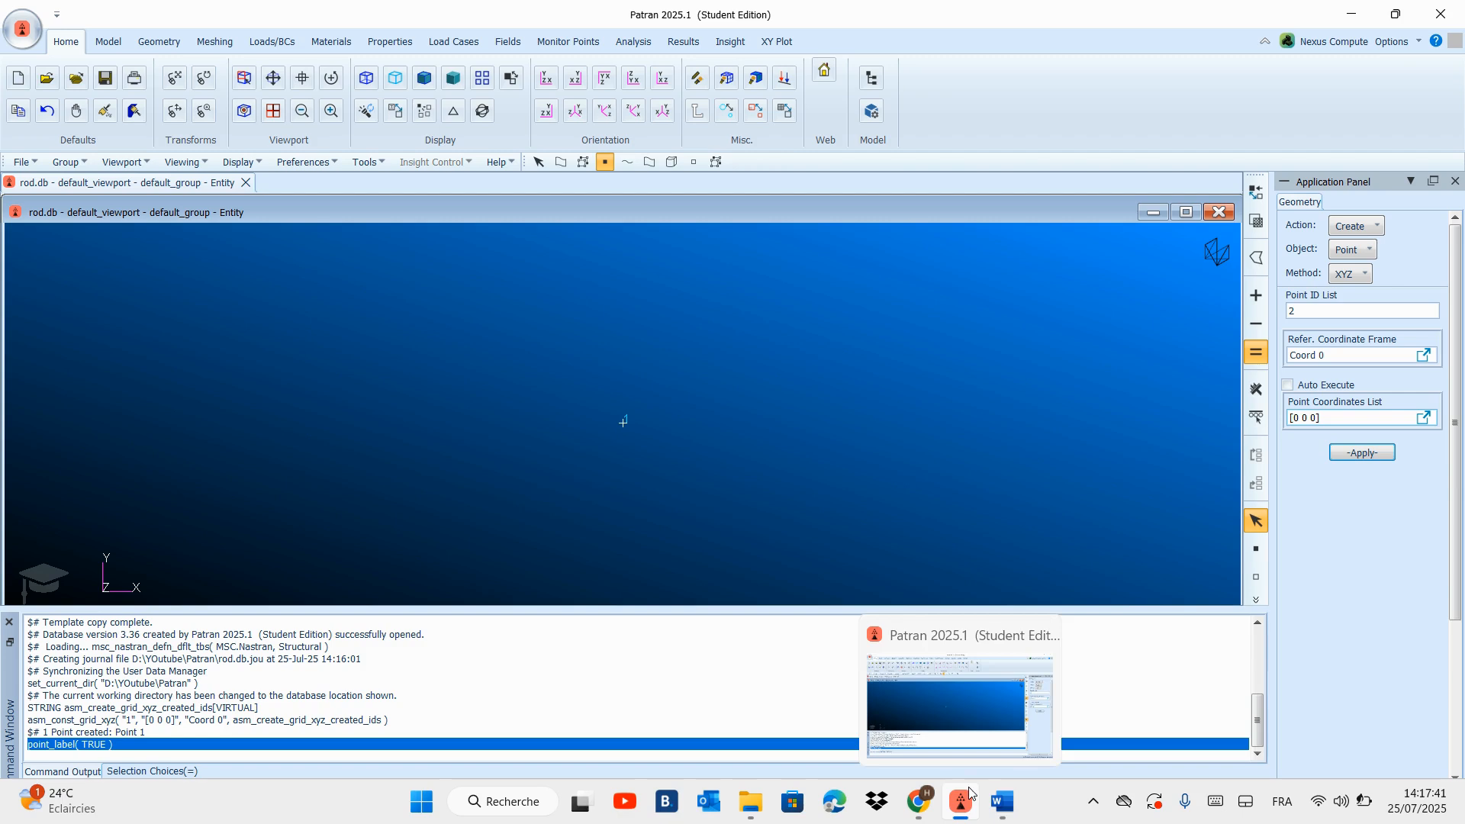
pyautogui.click(1298, 418)
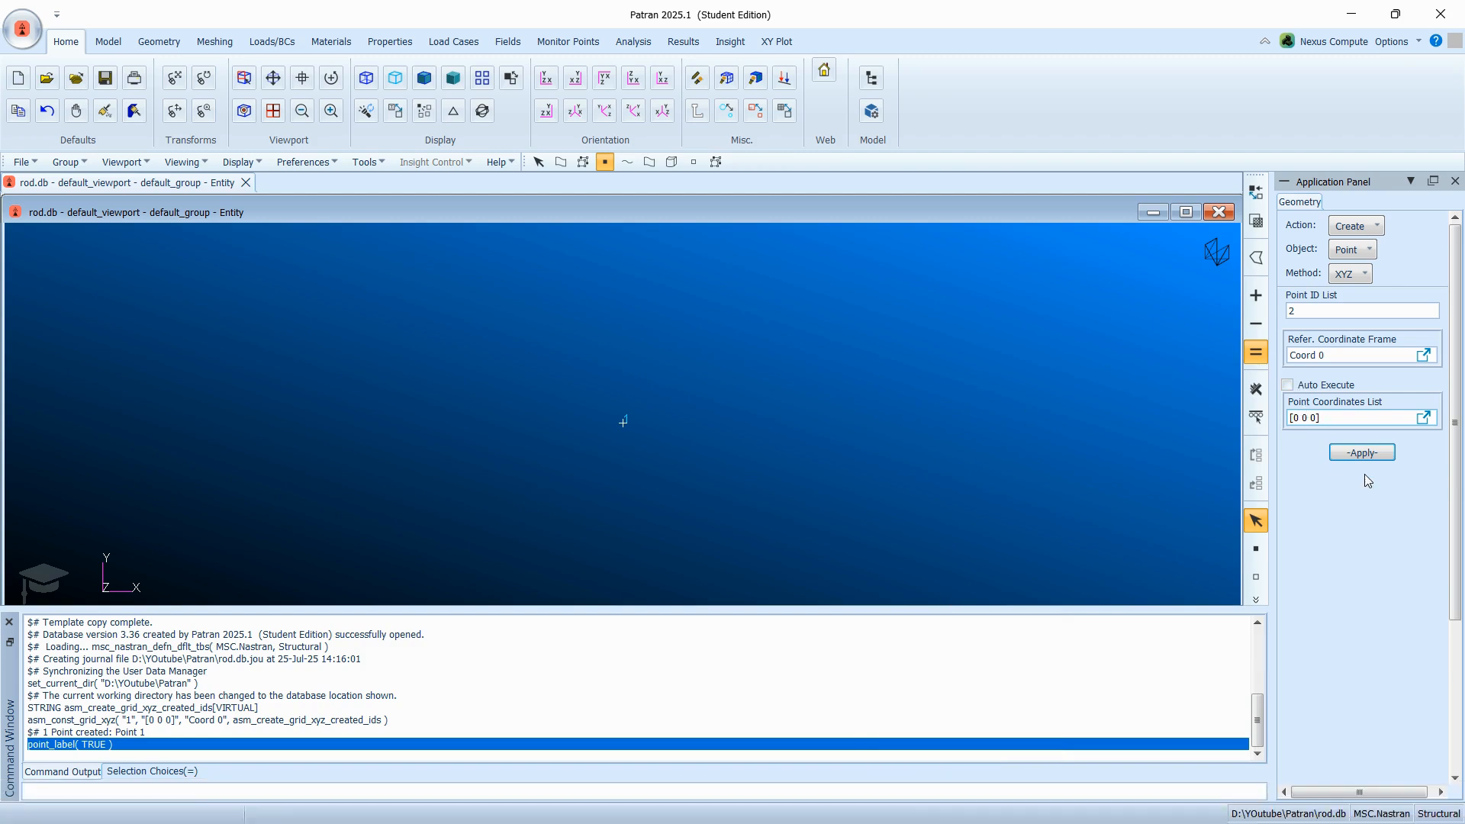
pyautogui.press('Delete')
pyautogui.write('2')
pyautogui.click(1362, 452)
pyautogui.scroll(-4, 978, 420)
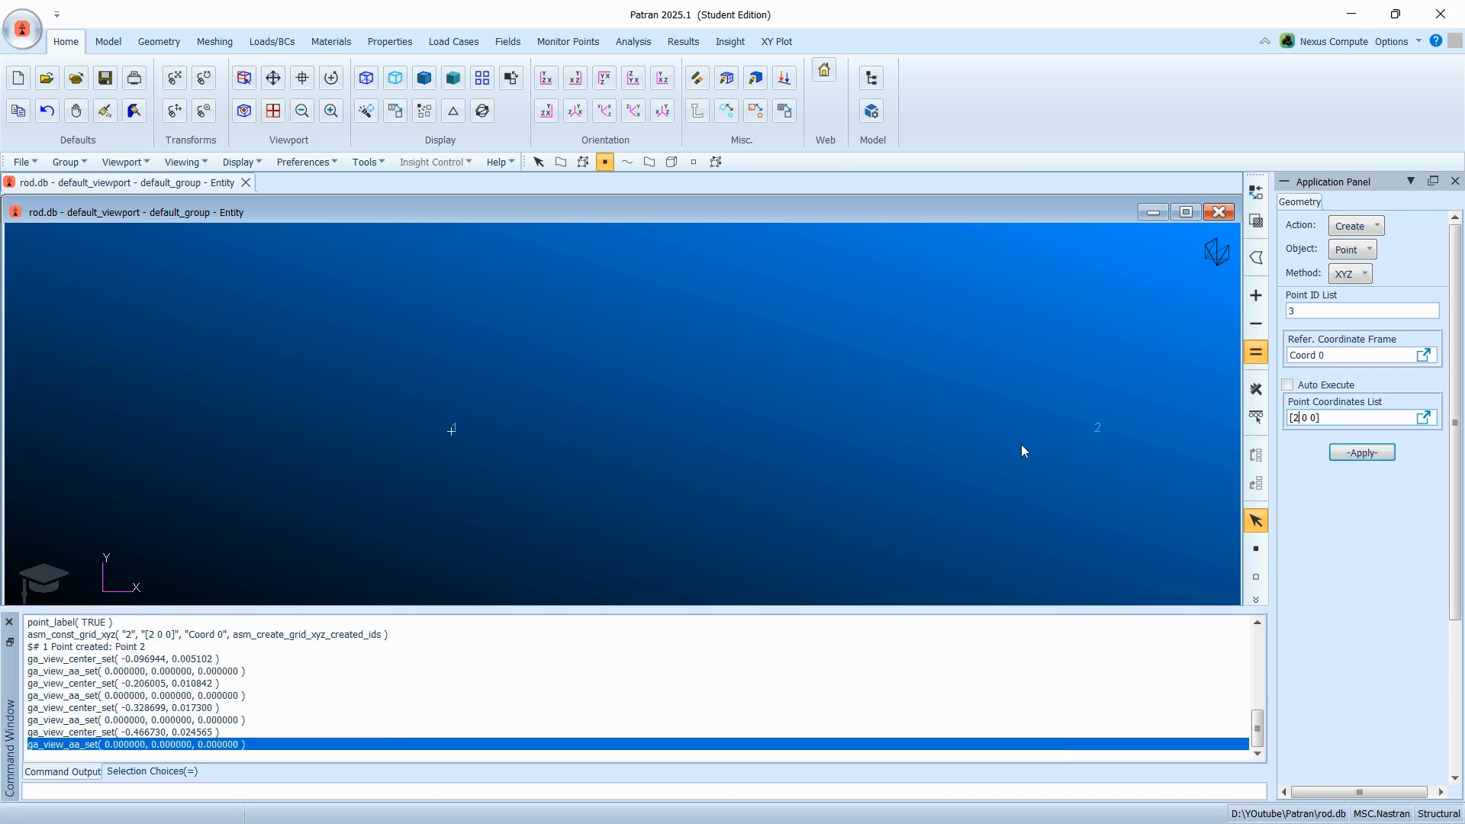
# Step: Create a 2 Point curve from Point 1 to Point 2
pyautogui.click(1340, 256)
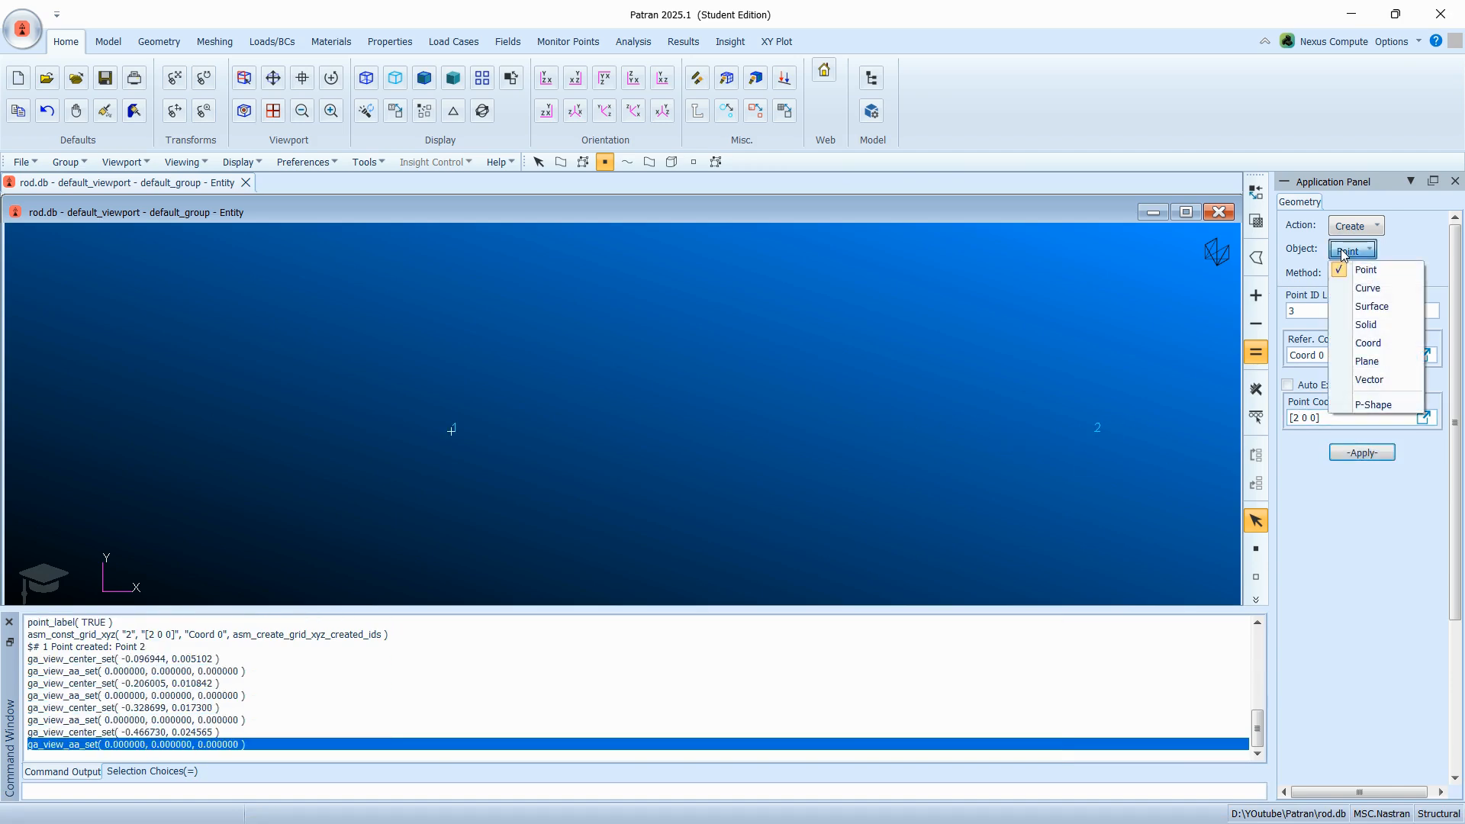
pyautogui.click(1359, 288)
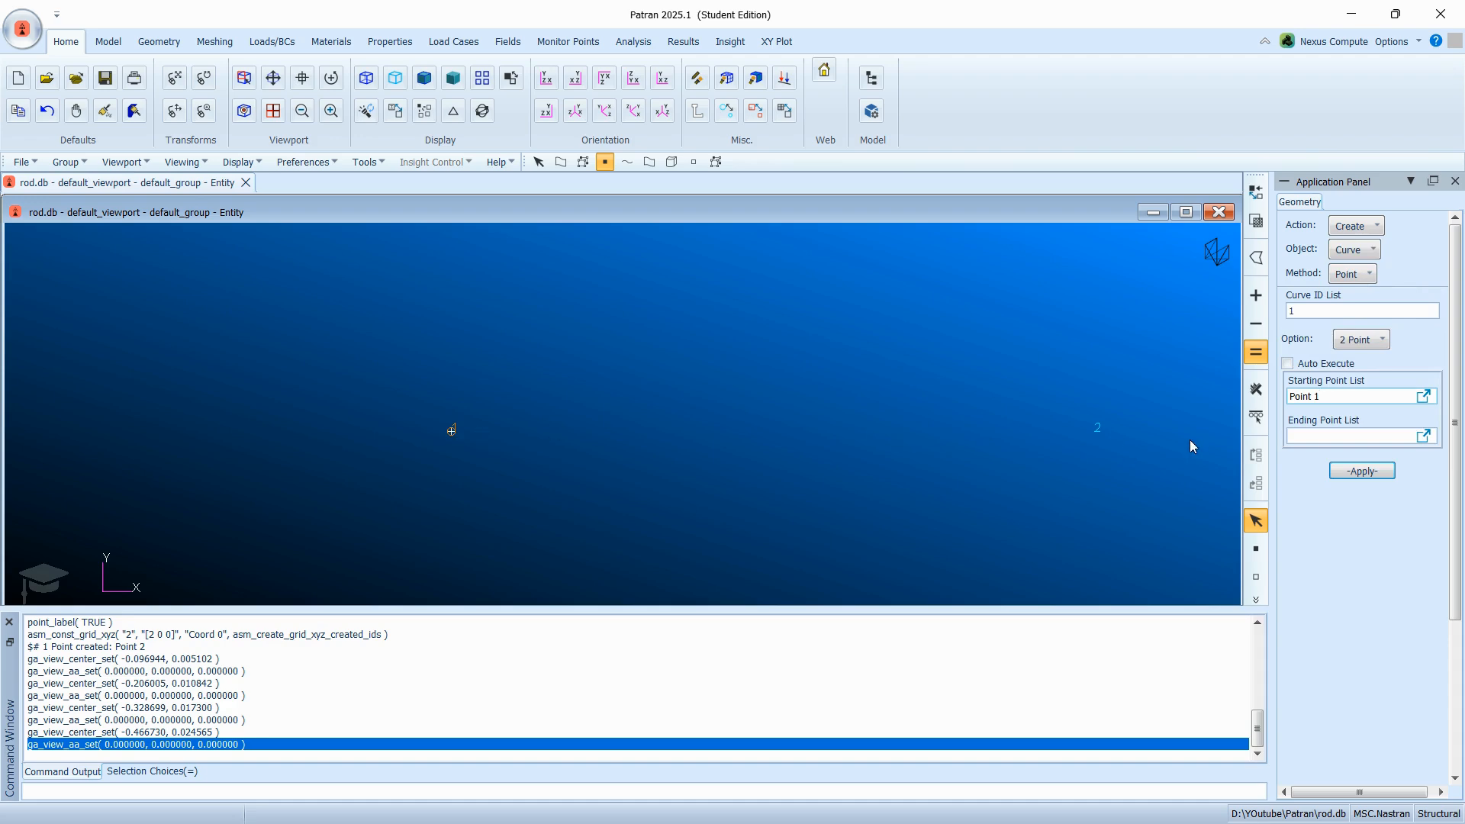
pyautogui.click(1098, 439)
pyautogui.click(1362, 471)
pyautogui.scroll(-2, 774, 492)
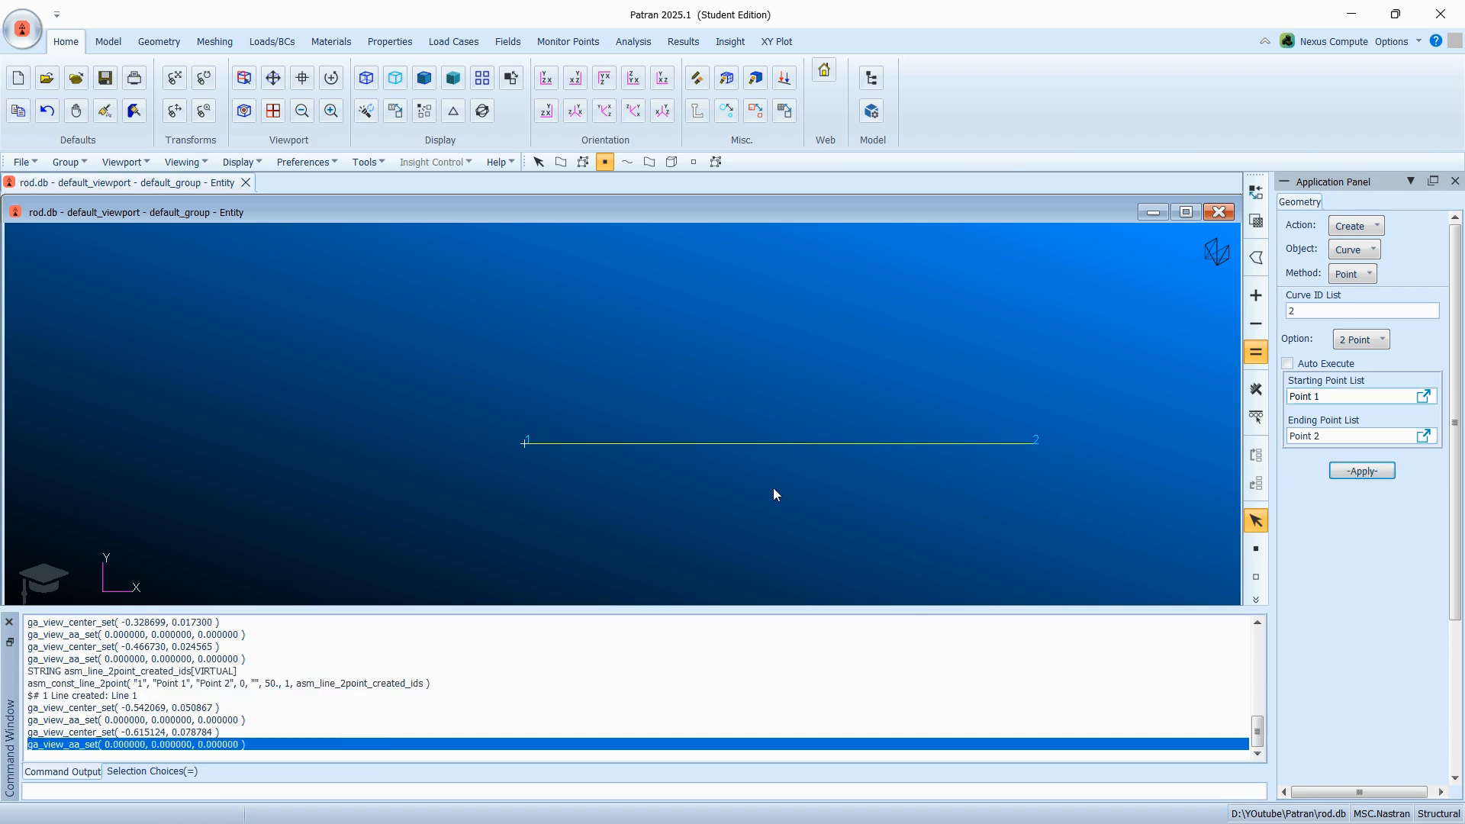
pyautogui.scroll(-1, 1110, 479)
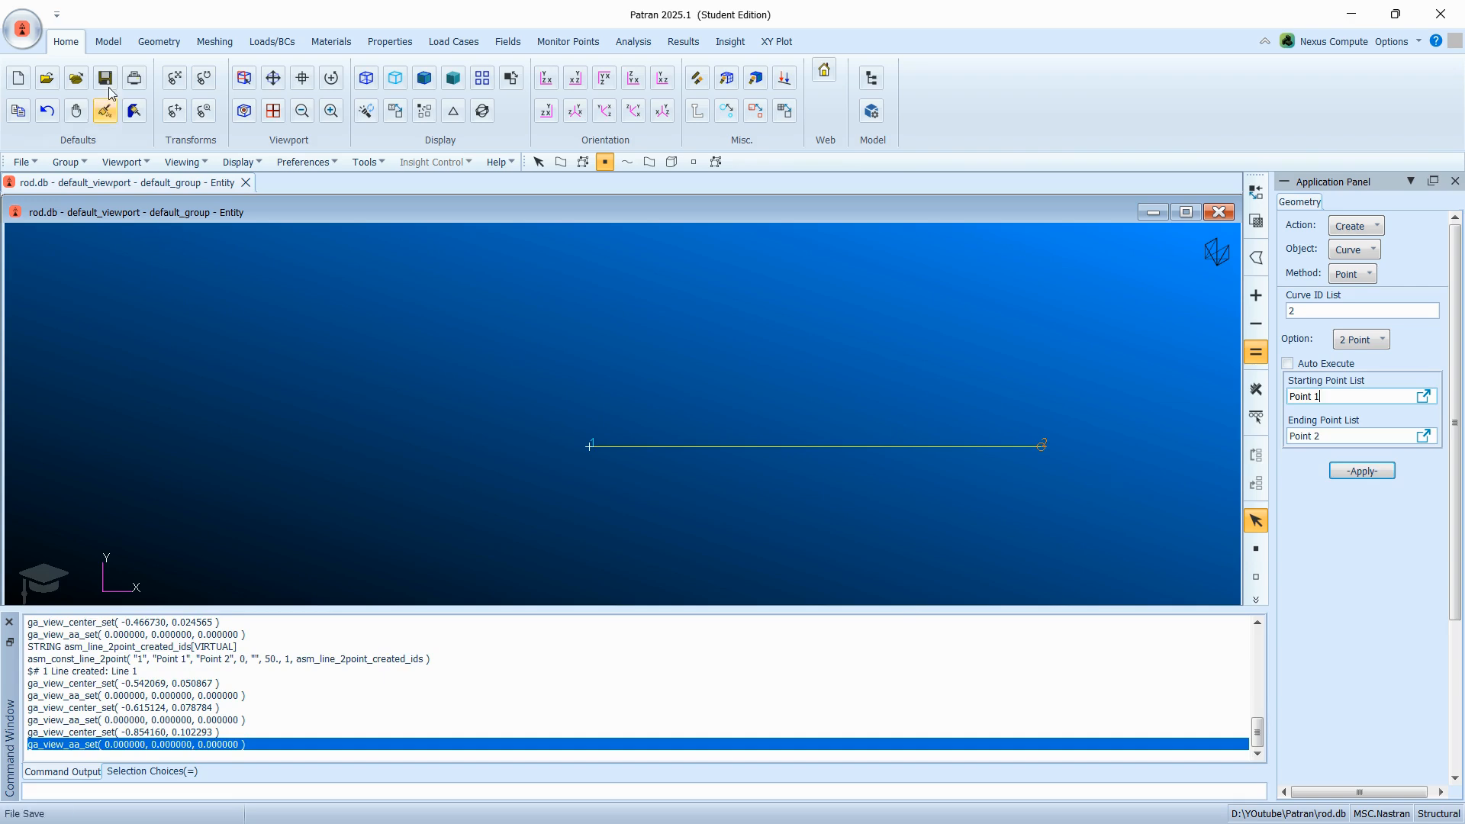
# Step: Create a uniform mesh seed of 1 element on Curve 1 with Auto Execute turned off
pyautogui.click(206, 42)
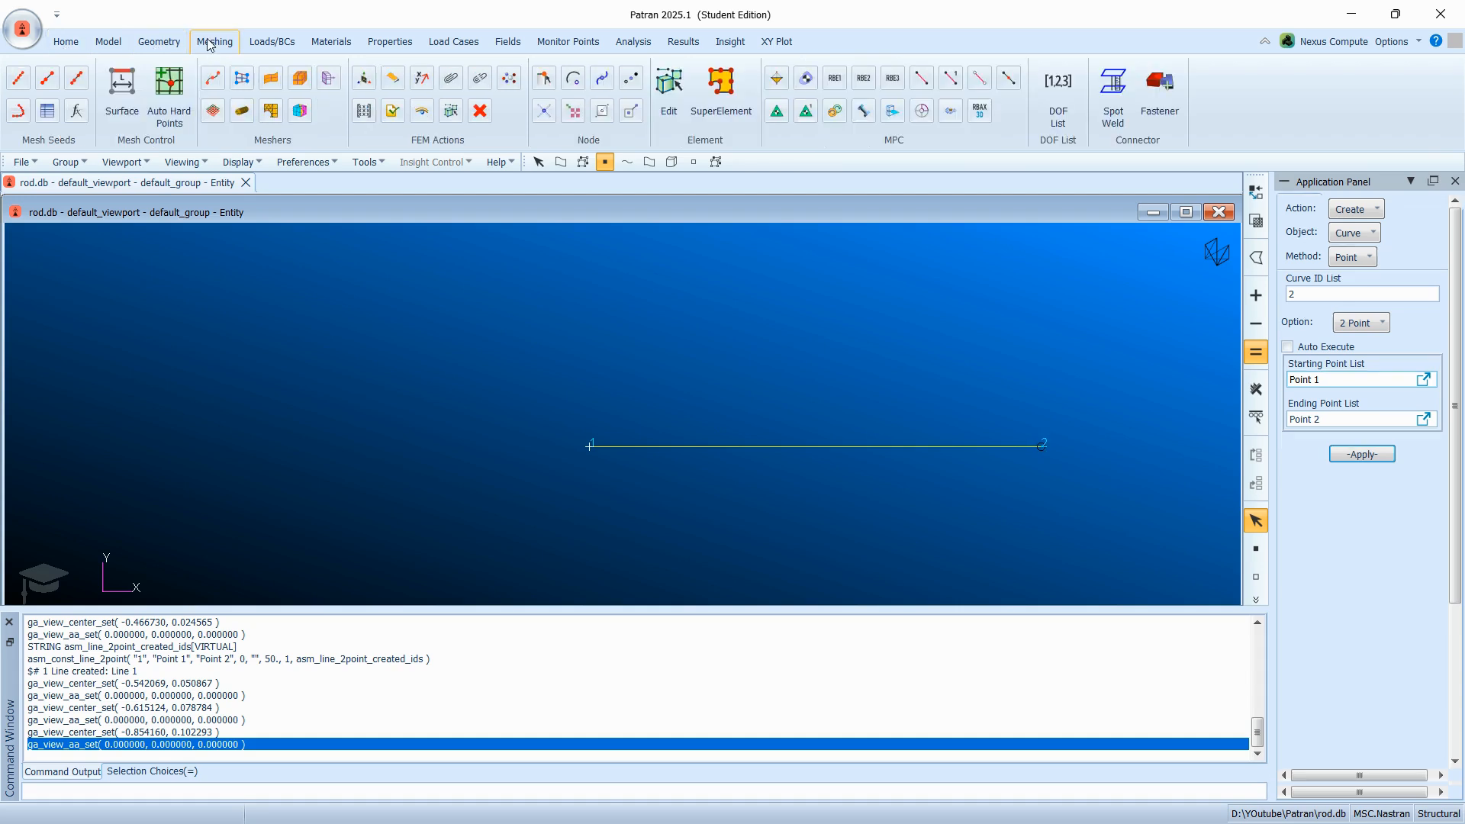
pyautogui.scroll(-1, 487, 319)
pyautogui.scroll(-4, 487, 319)
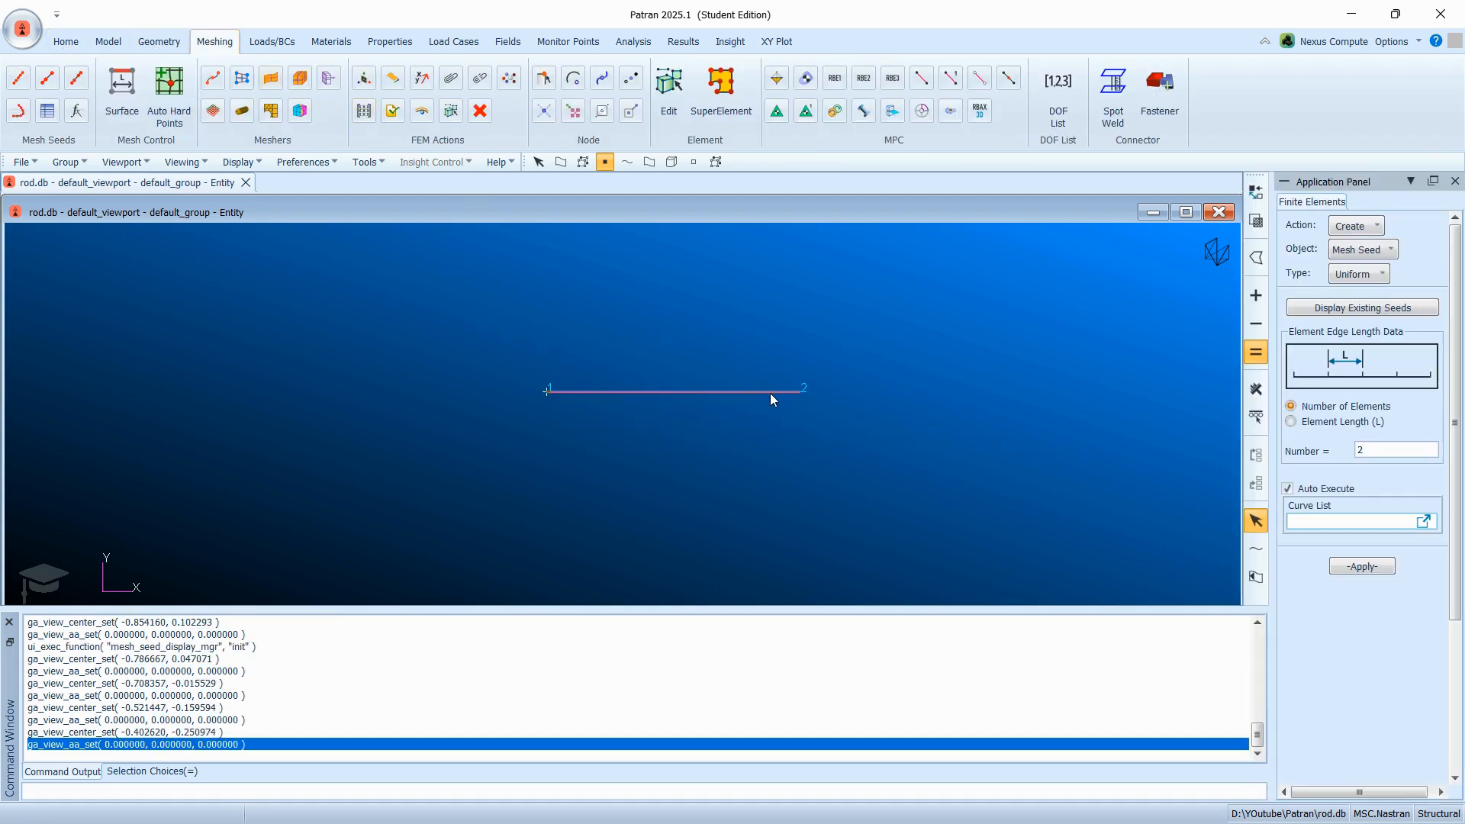
pyautogui.scroll(7, 745, 383)
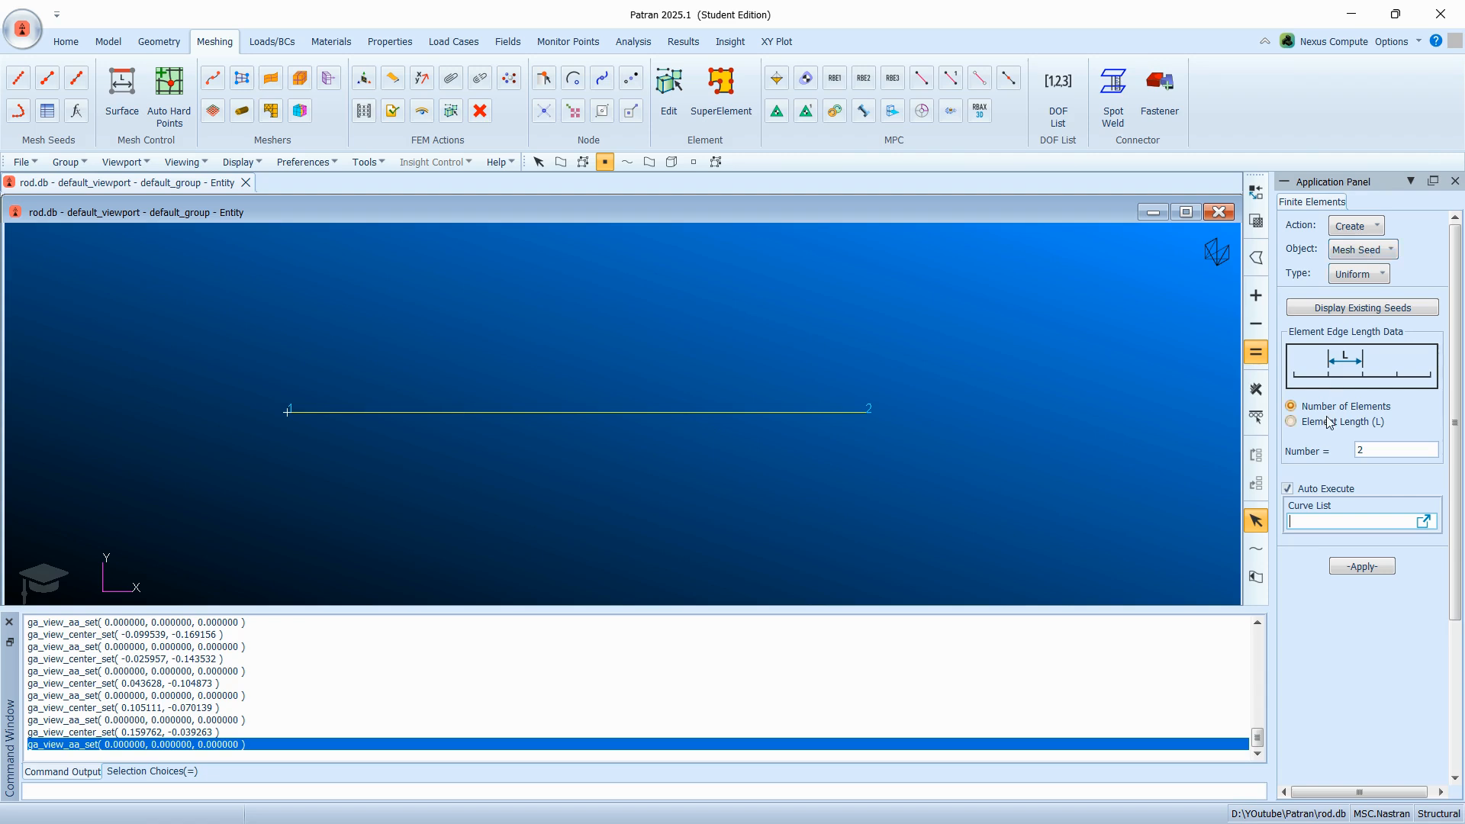
pyautogui.click(1288, 488)
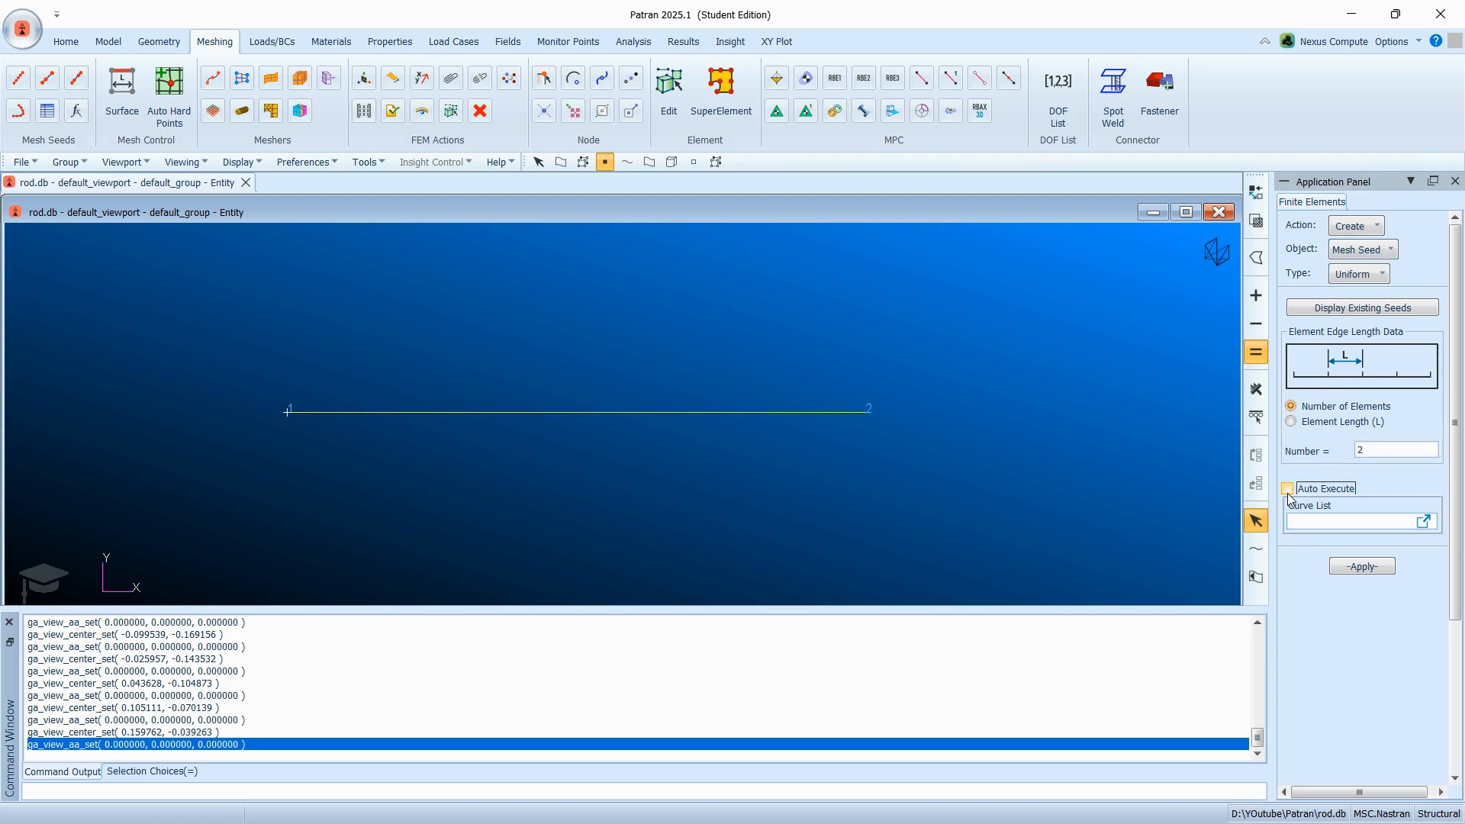
pyautogui.doubleClick(1363, 452)
pyautogui.moveTo(1129, 823)
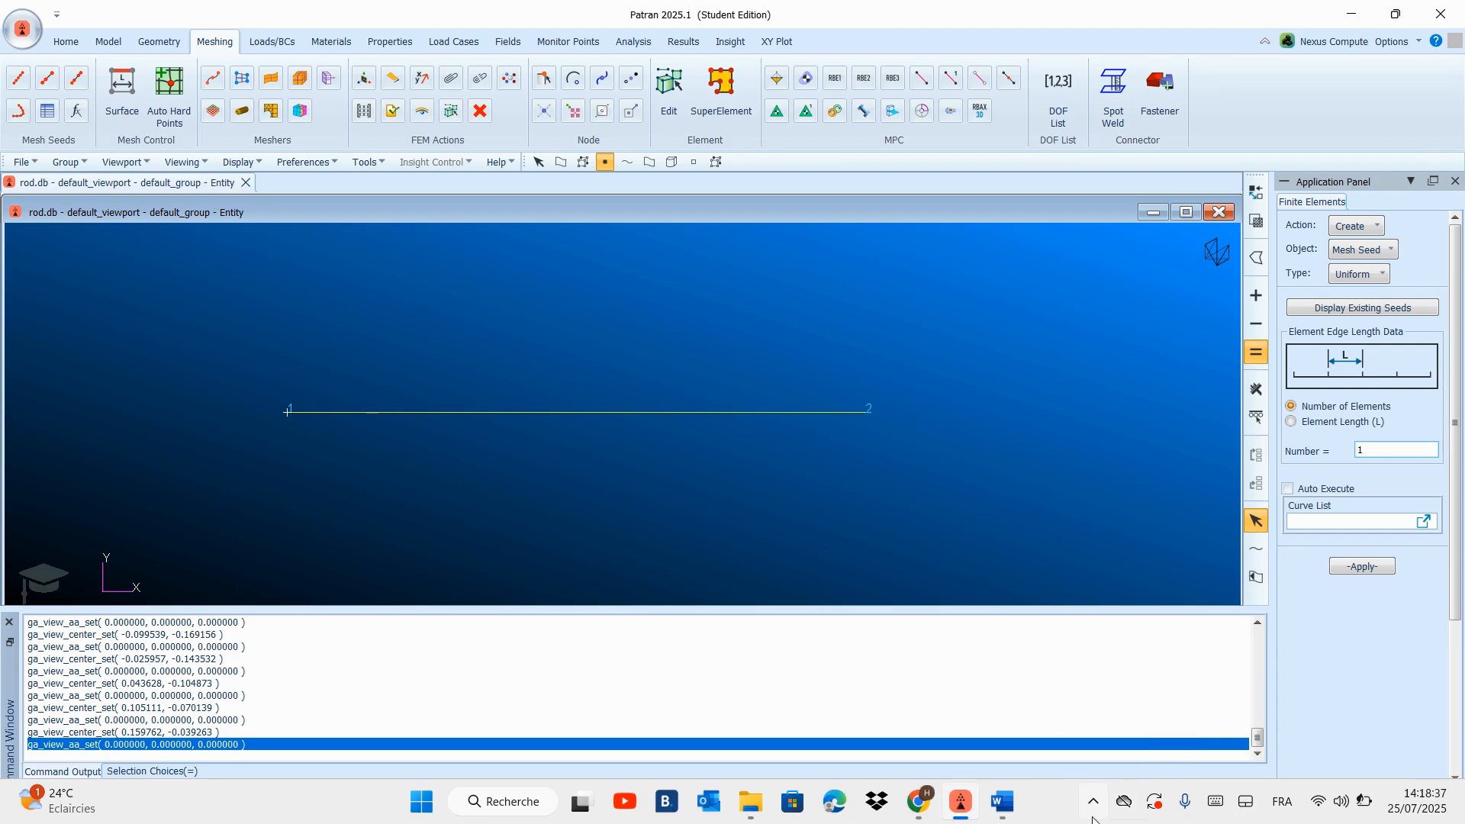
pyautogui.click(1342, 518)
pyautogui.click(670, 413)
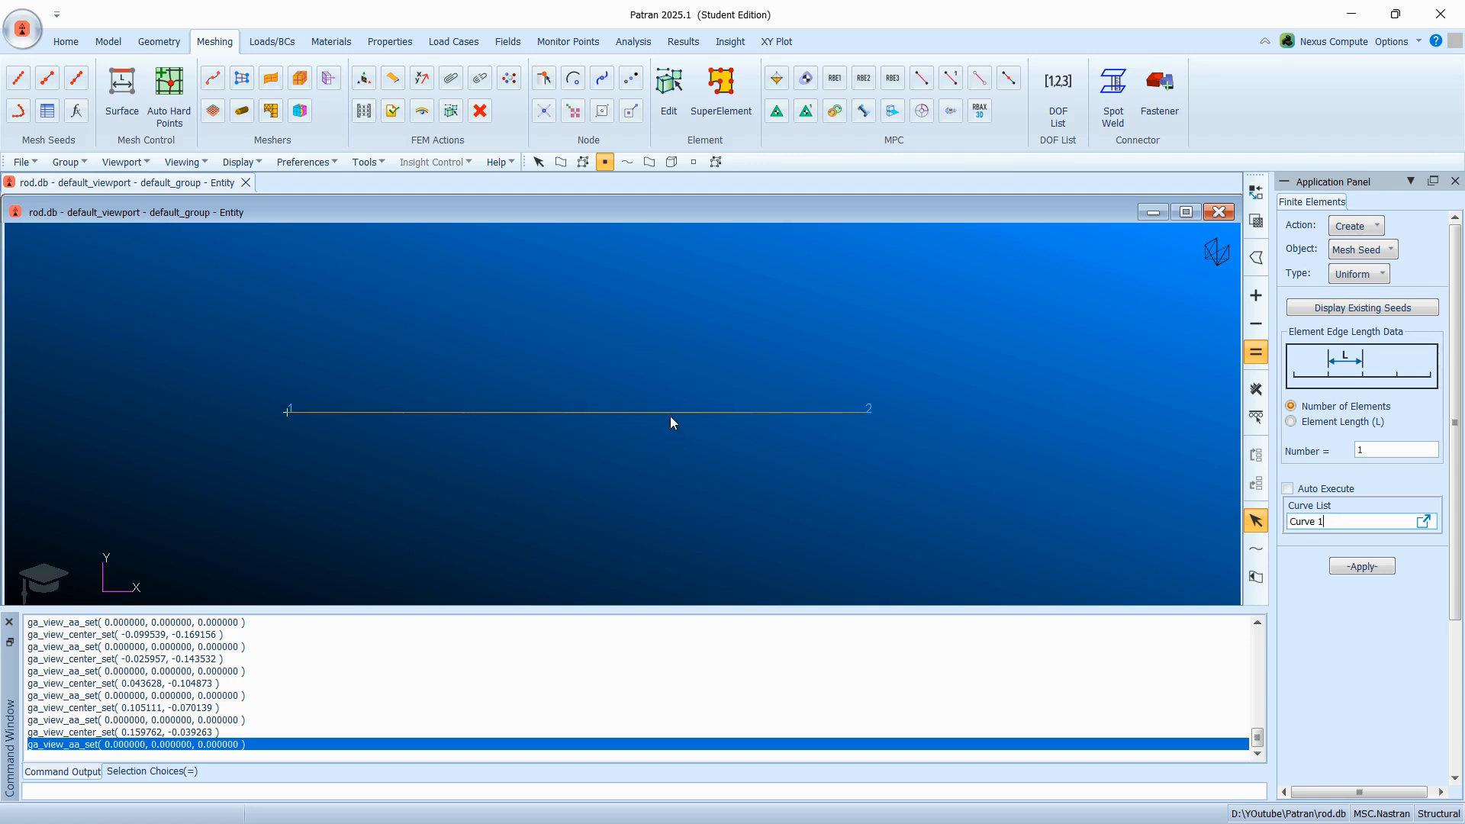
pyautogui.click(1350, 567)
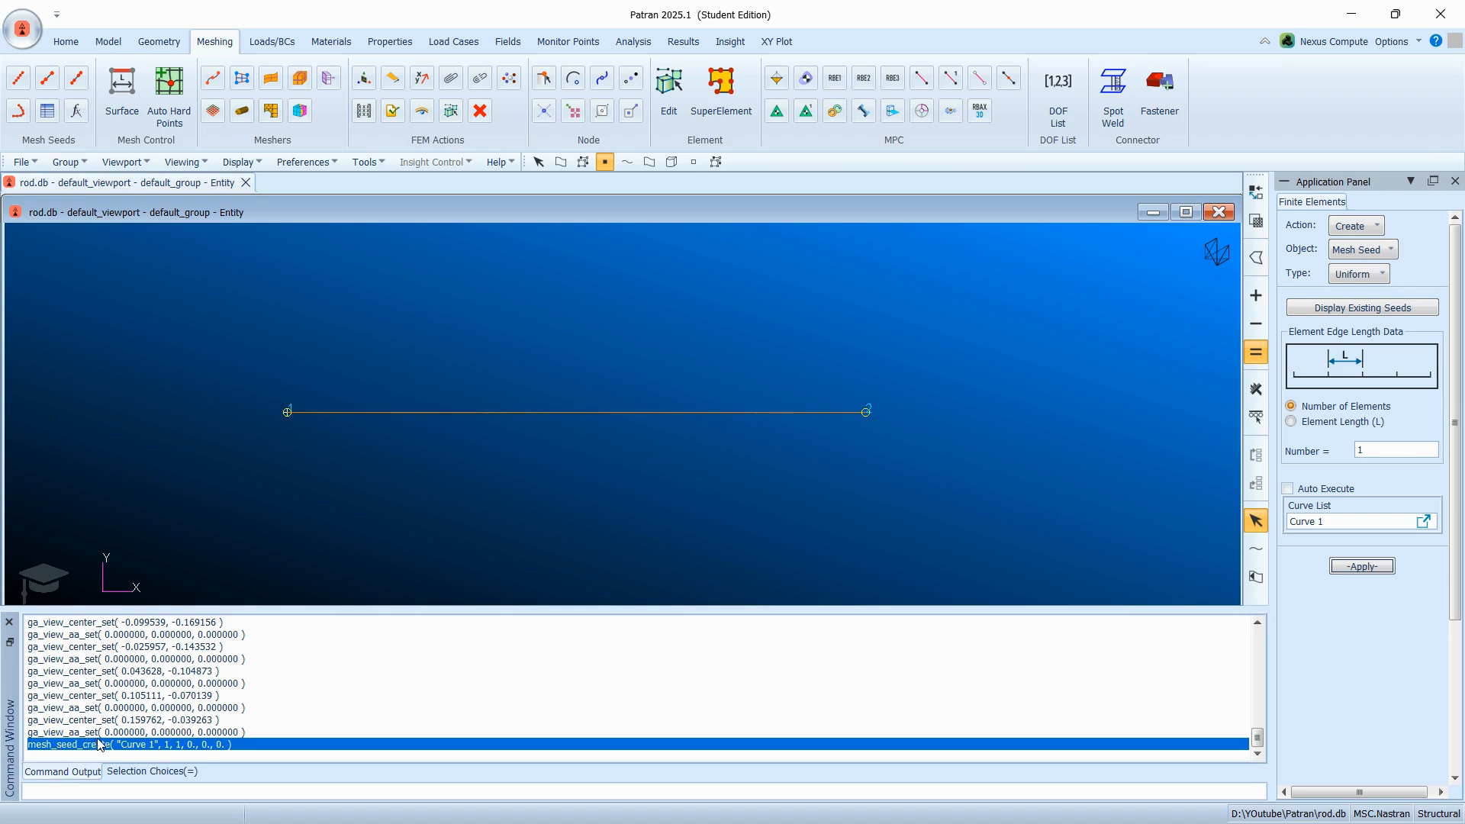
# Step: Create a curve mesh on Curve 1 with Bar2 topology and automatically calculated global edge length
pyautogui.click(1390, 253)
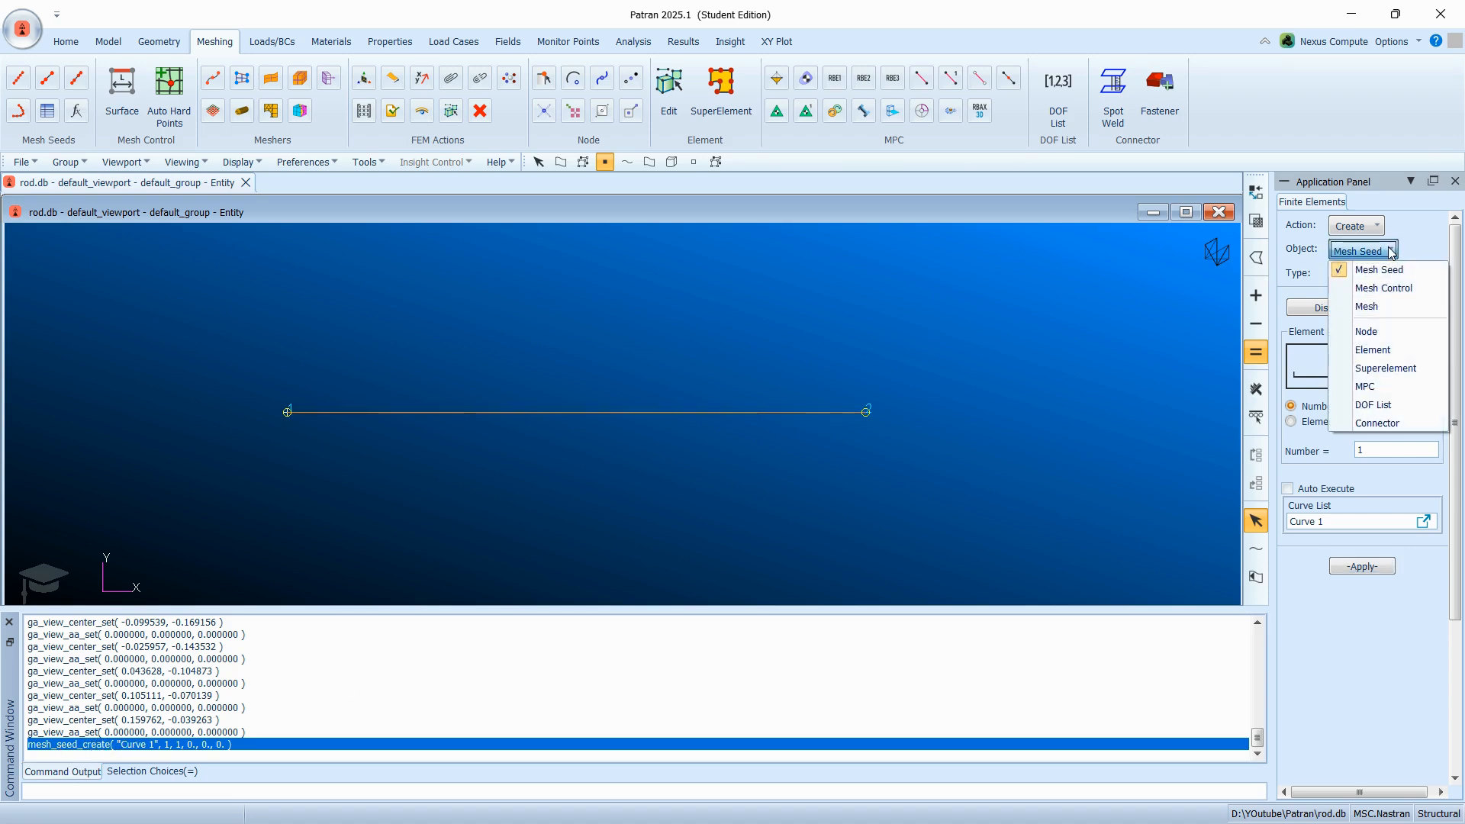
pyautogui.click(1361, 307)
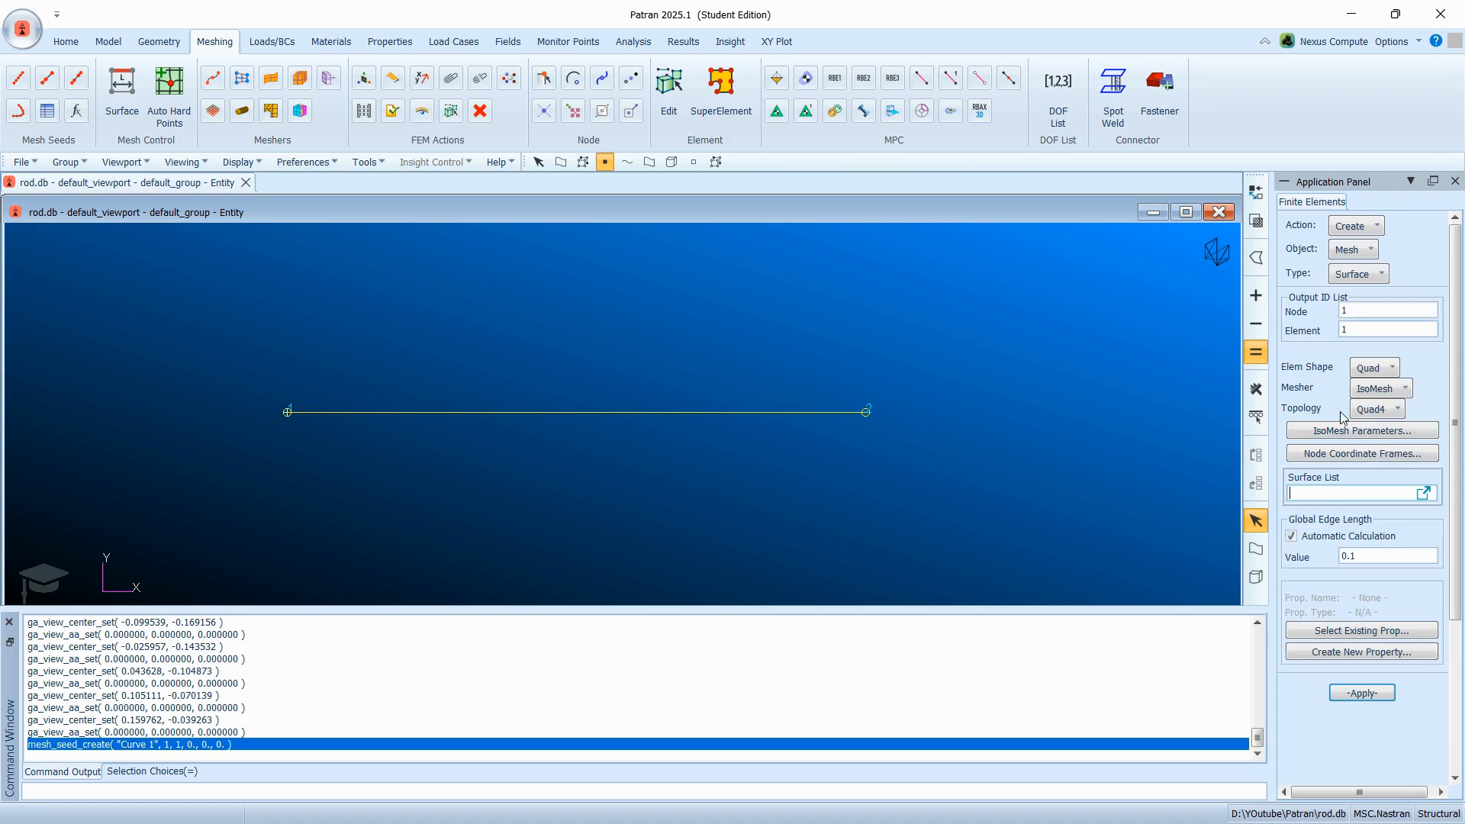
pyautogui.click(1359, 281)
pyautogui.click(1365, 292)
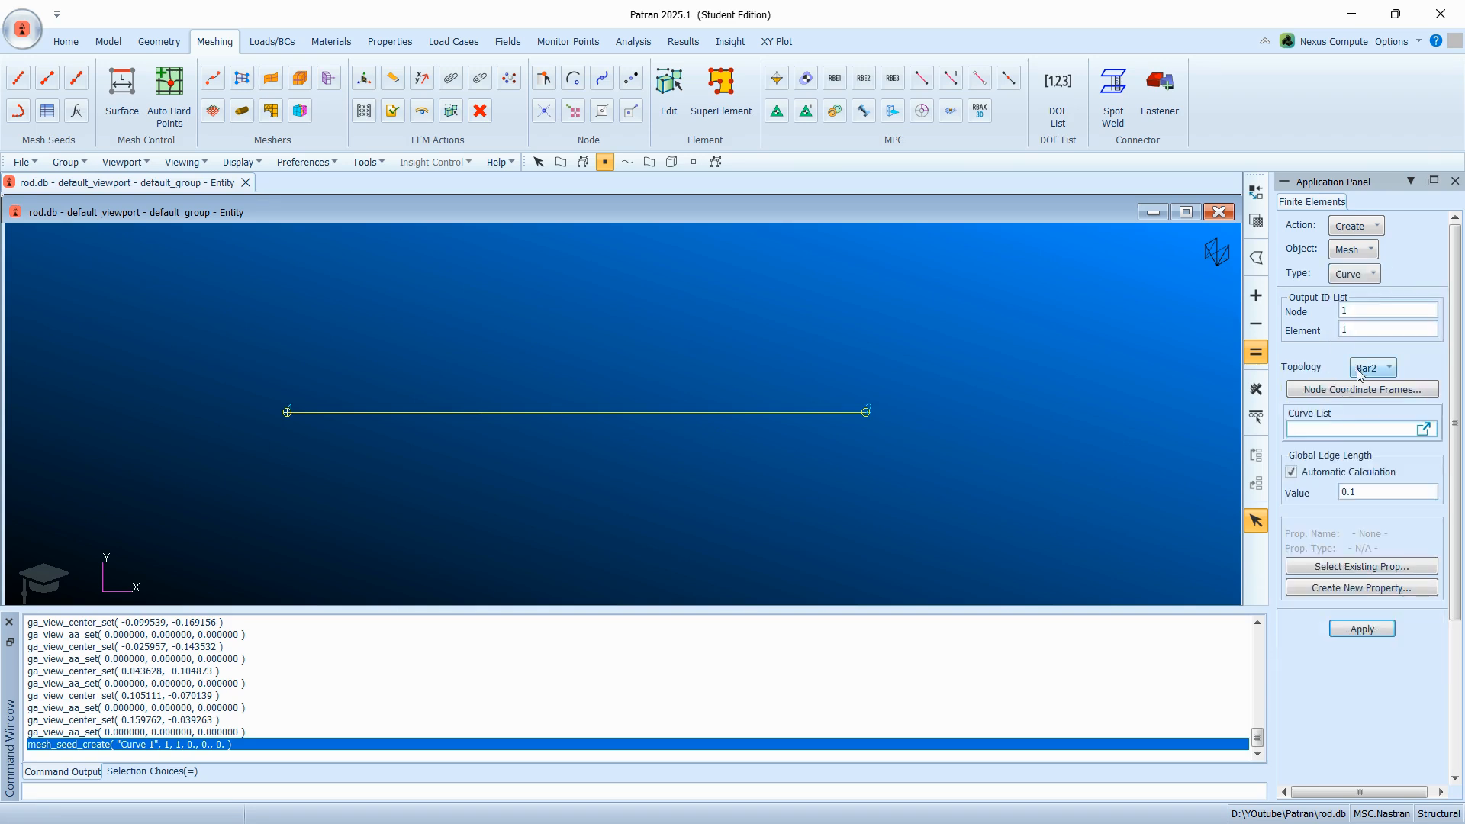
pyautogui.click(775, 416)
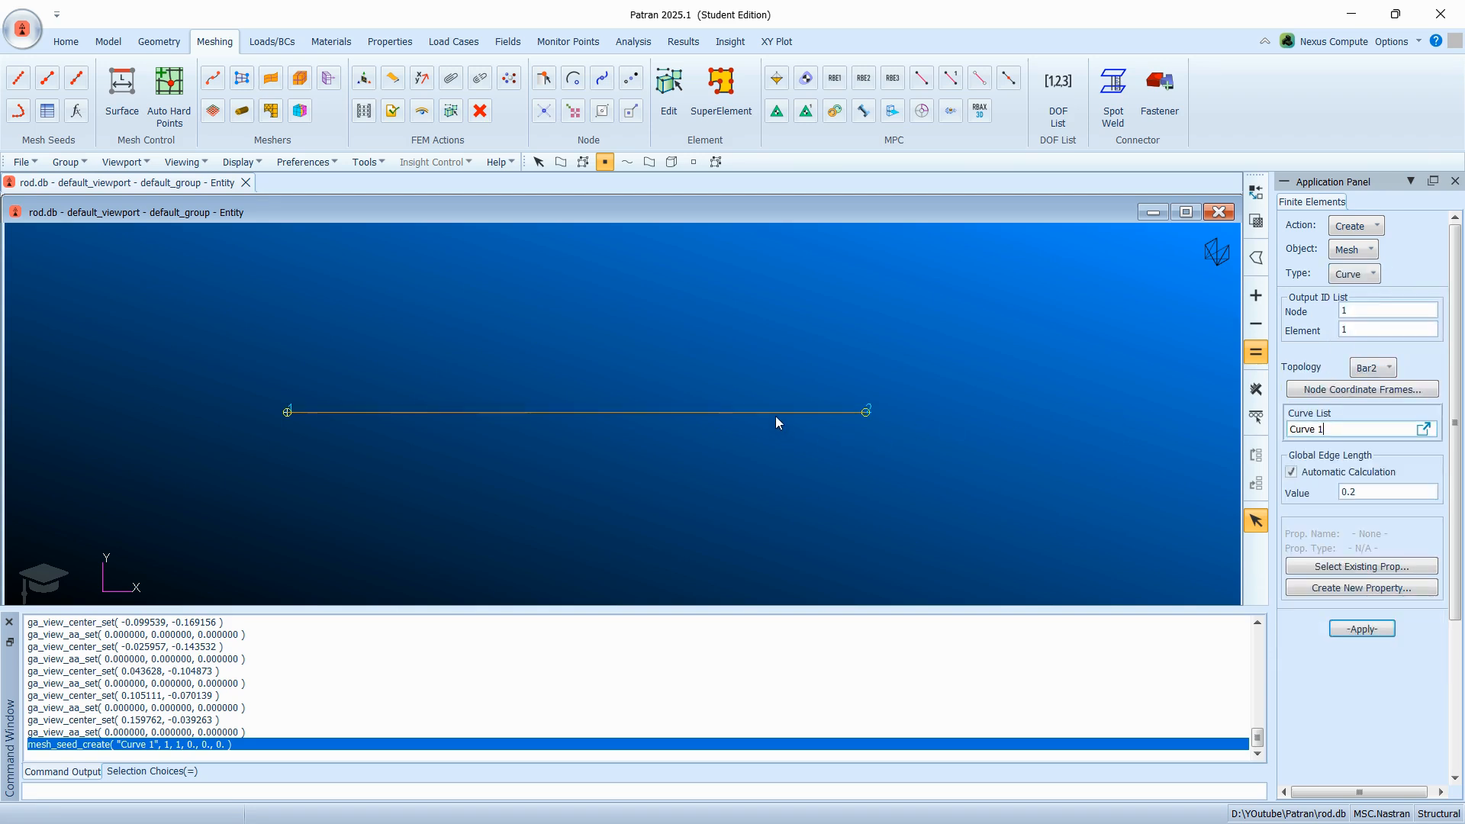
pyautogui.click(1362, 630)
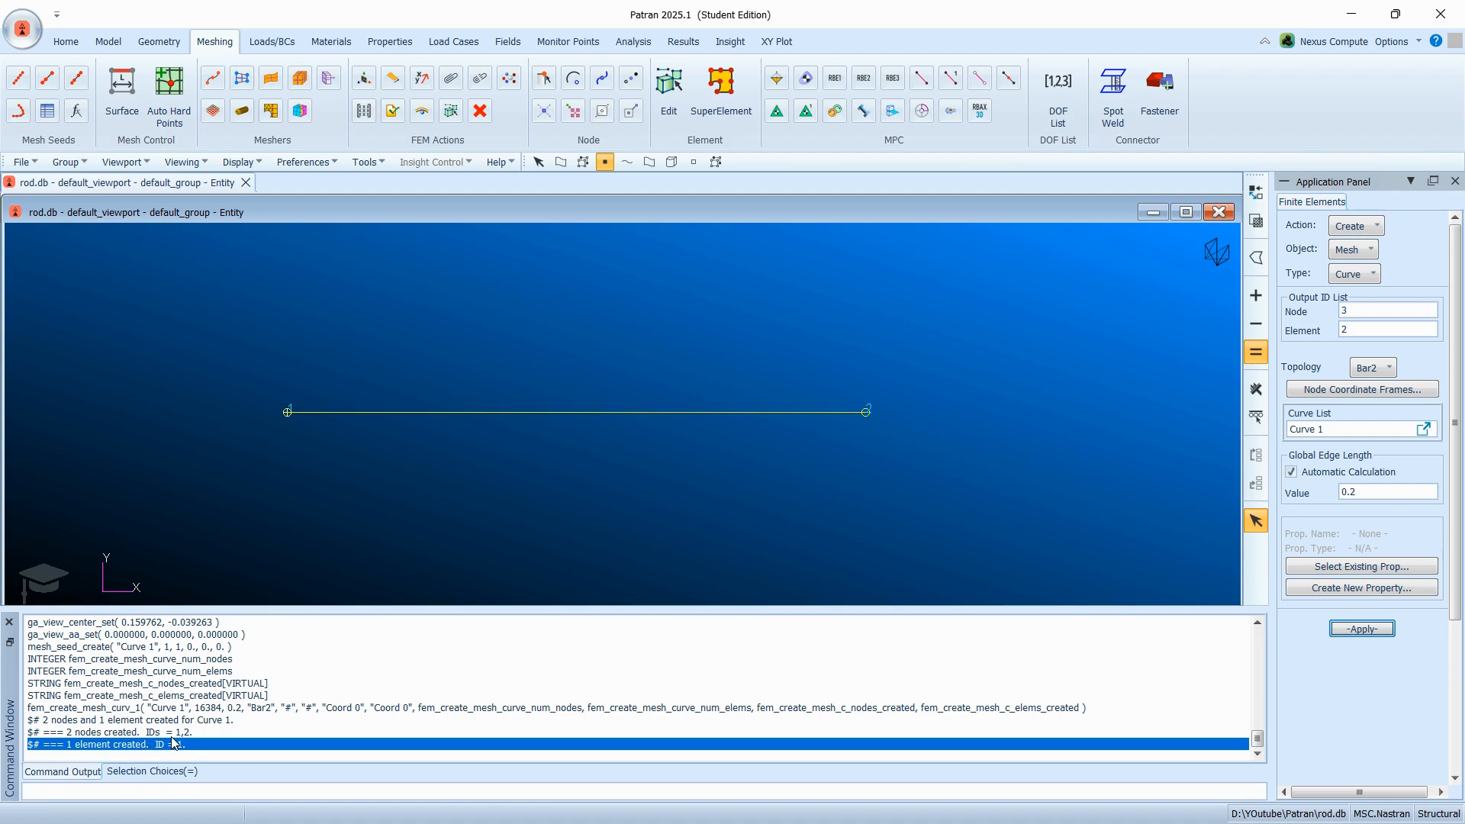
# Step: Check the beam's support condition in the Word document and start a nodal displacement set named "Fixed support" in Patran
pyautogui.click(268, 44)
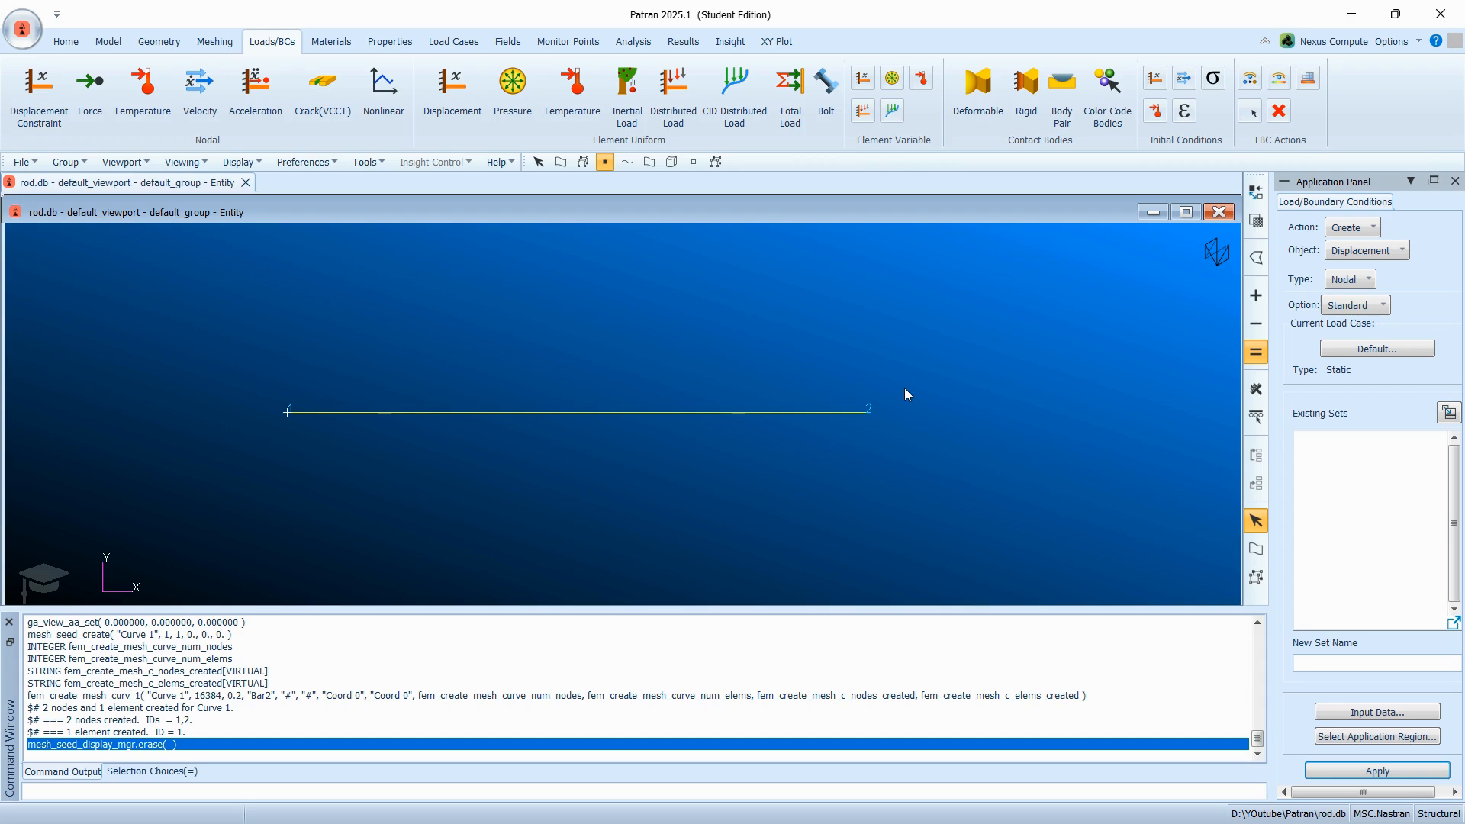
pyautogui.click(1001, 801)
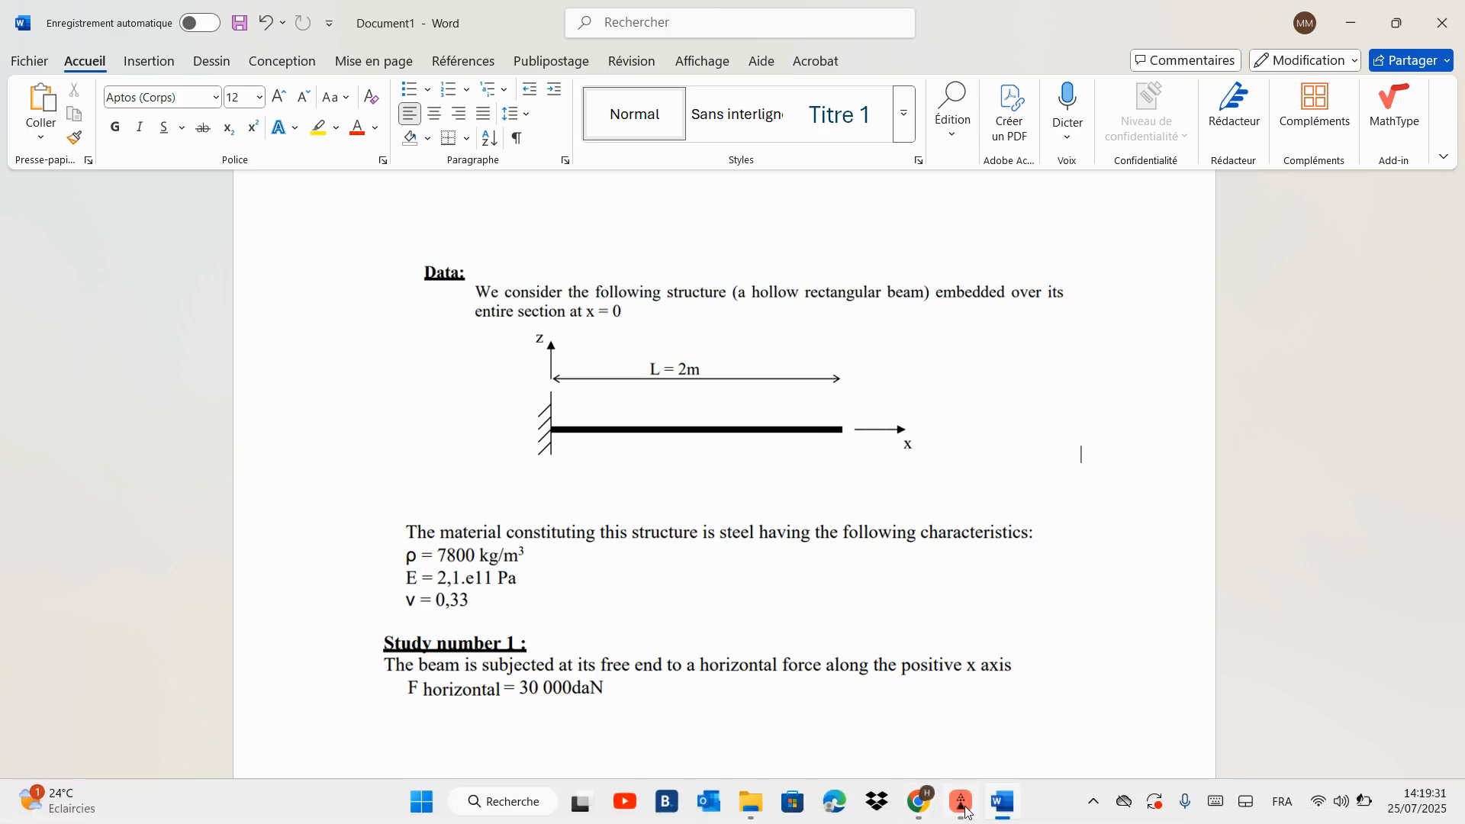
pyautogui.click(963, 807)
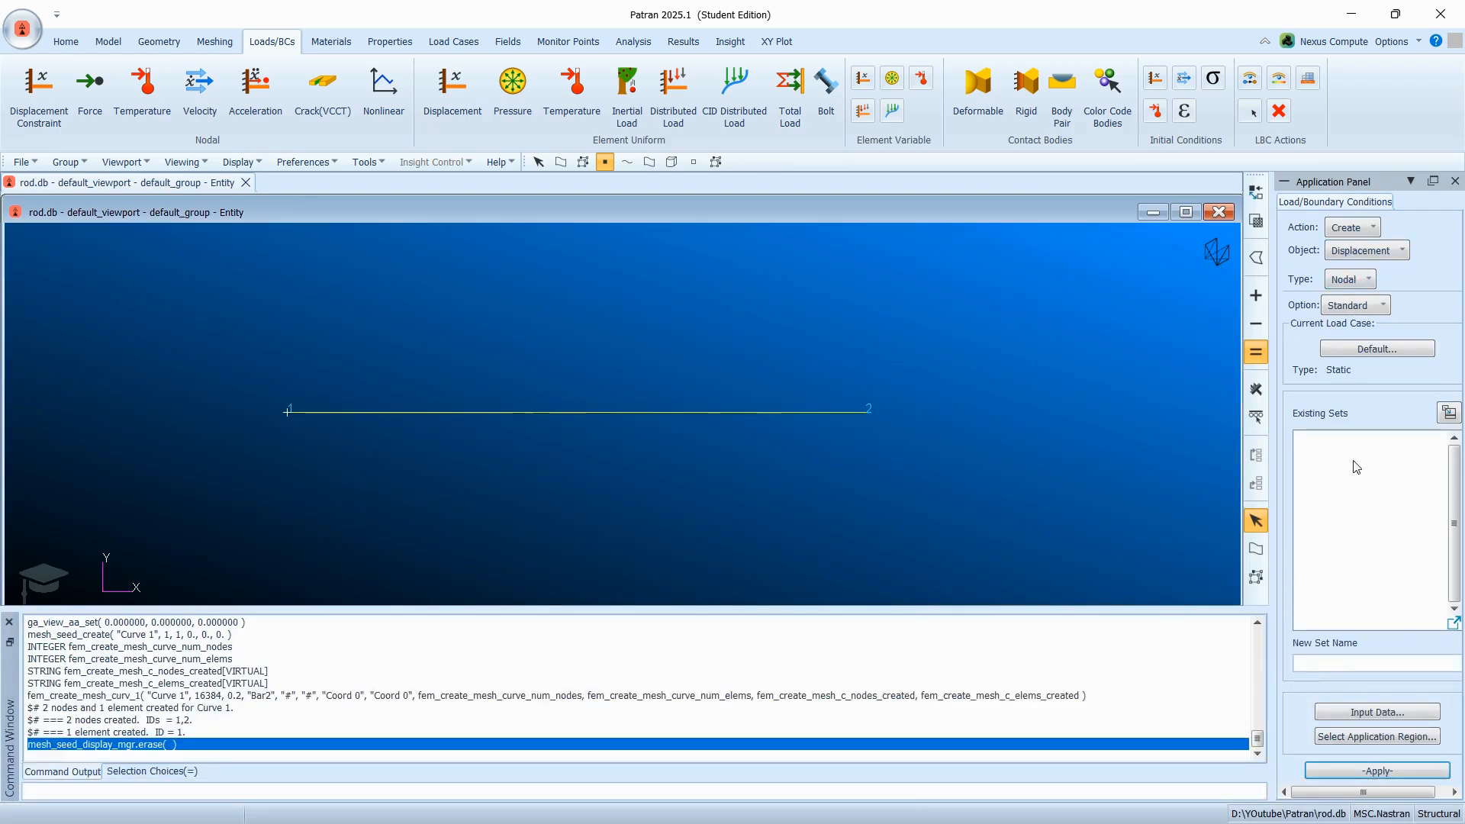
pyautogui.click(1311, 666)
pyautogui.write('Fixed support')
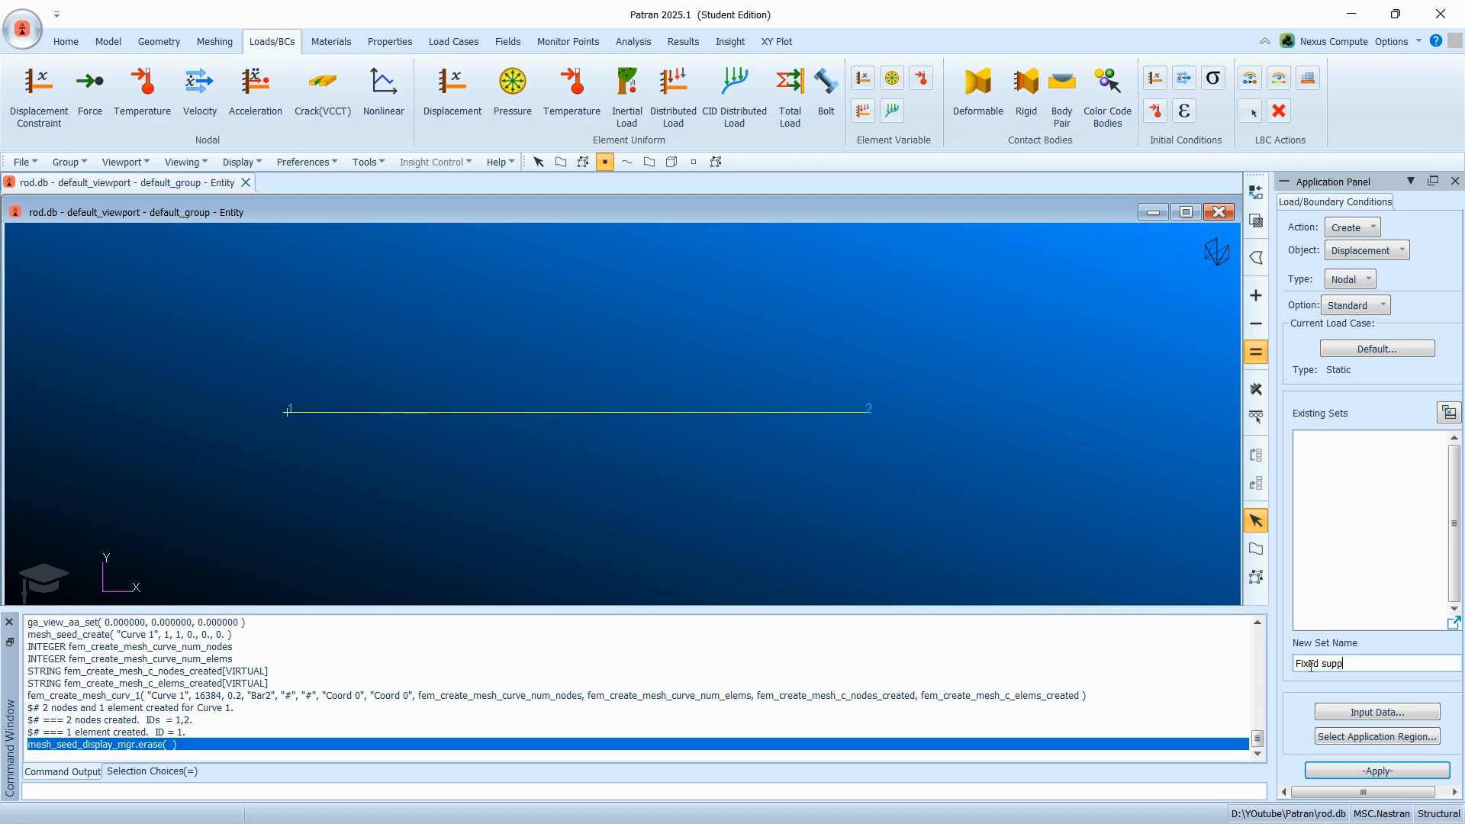
# Step: Set the fixed support's translations and rotations both to <0,0,0>
pyautogui.click(1362, 711)
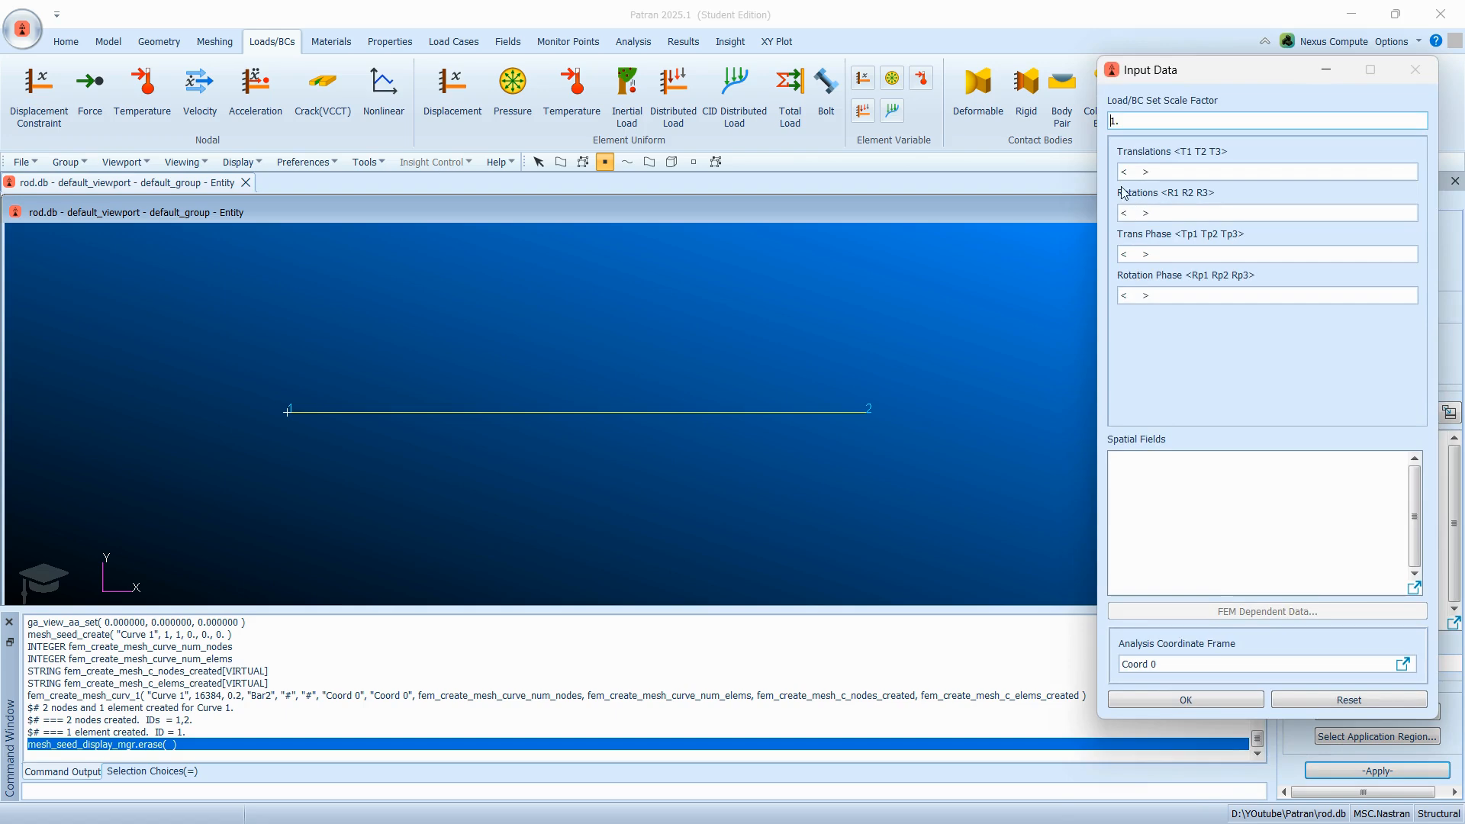
pyautogui.click(1127, 175)
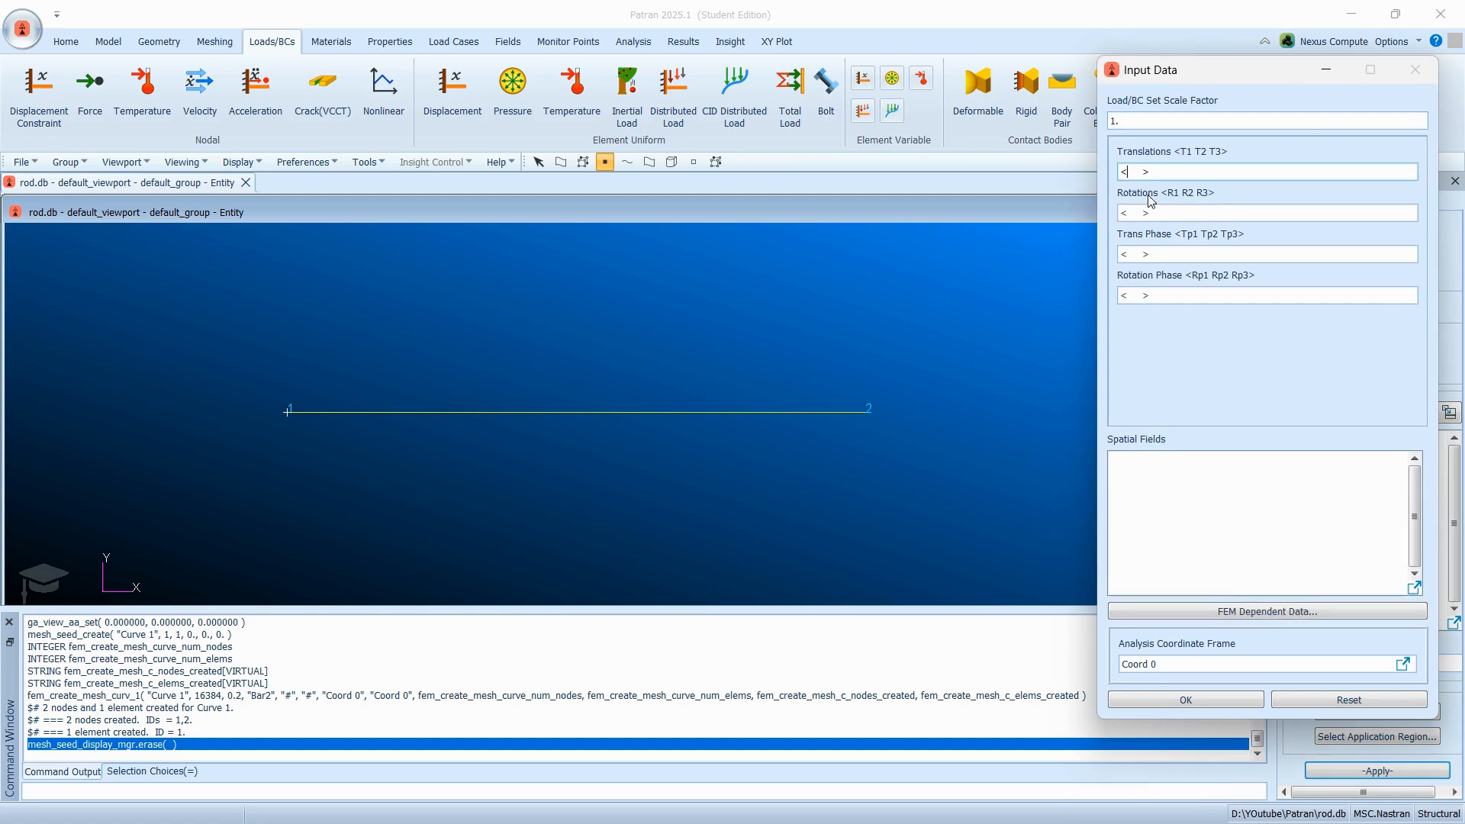
pyautogui.write('0,0,0')
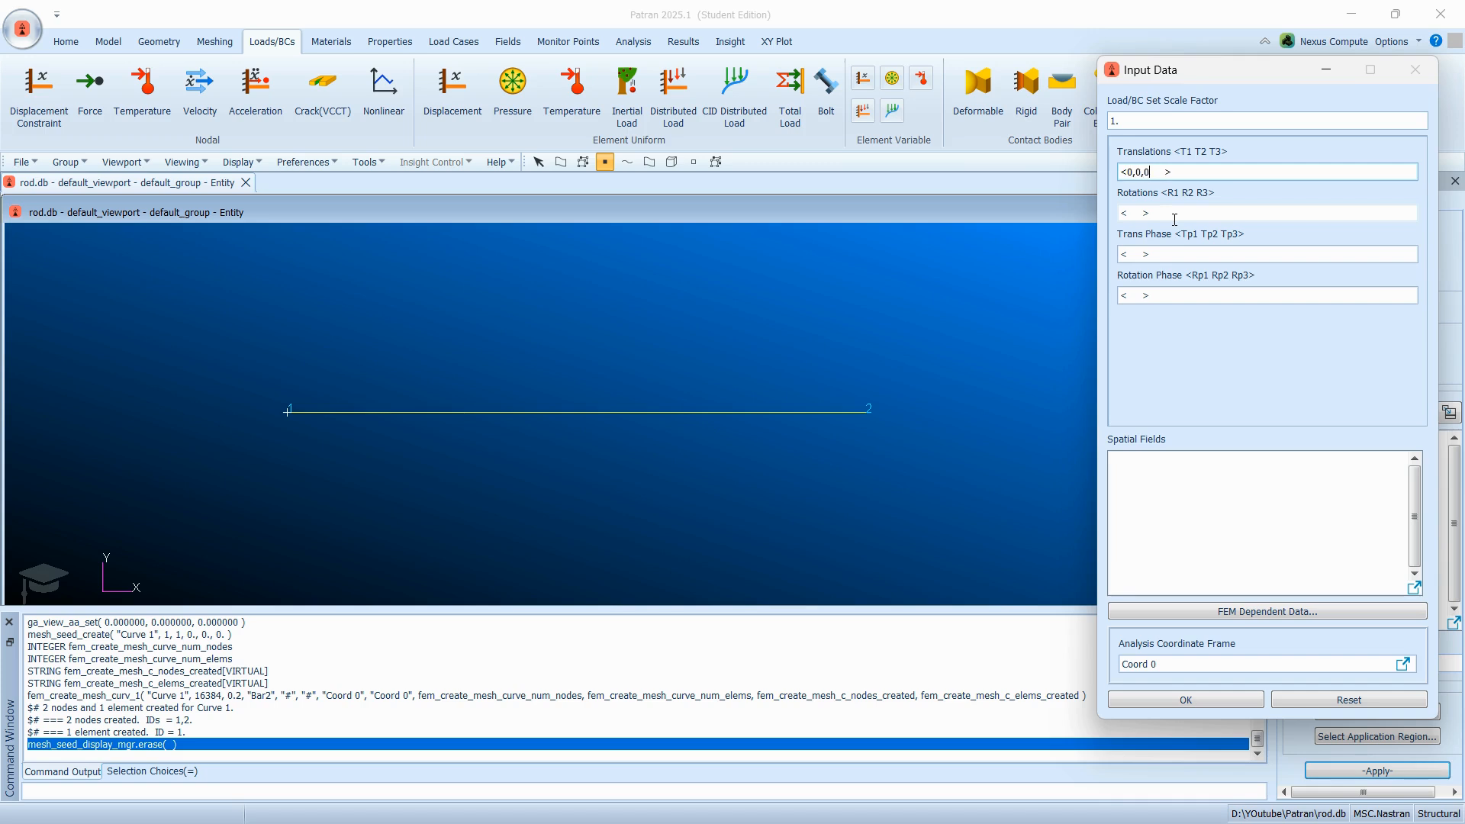
pyautogui.click(1127, 214)
pyautogui.write('0,0,0')
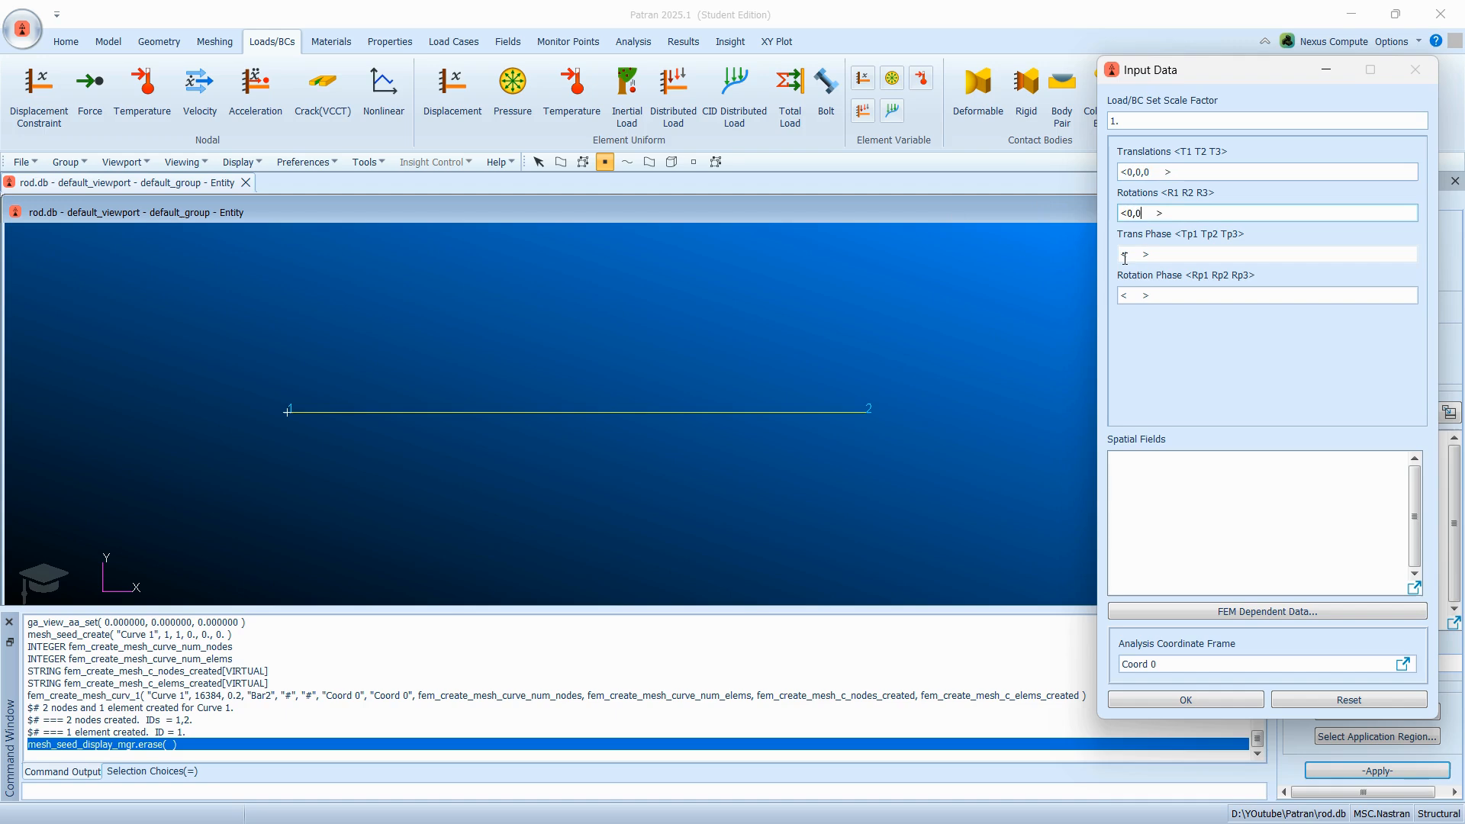
pyautogui.click(1176, 699)
# Step: Assign Point 1 as the application region of the fixed support and create the displacement set
pyautogui.click(1370, 737)
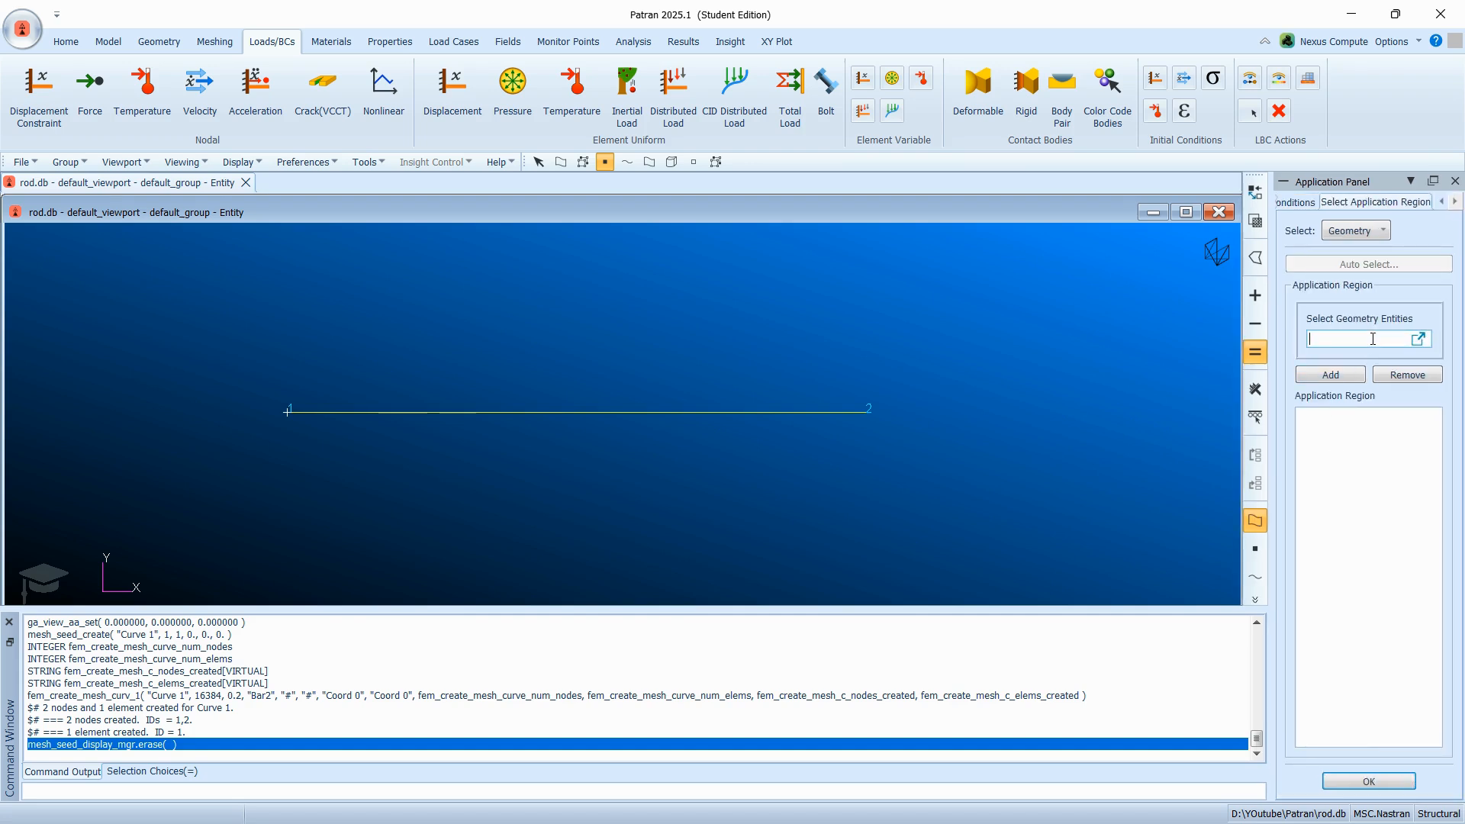
pyautogui.click(292, 416)
pyautogui.click(1331, 375)
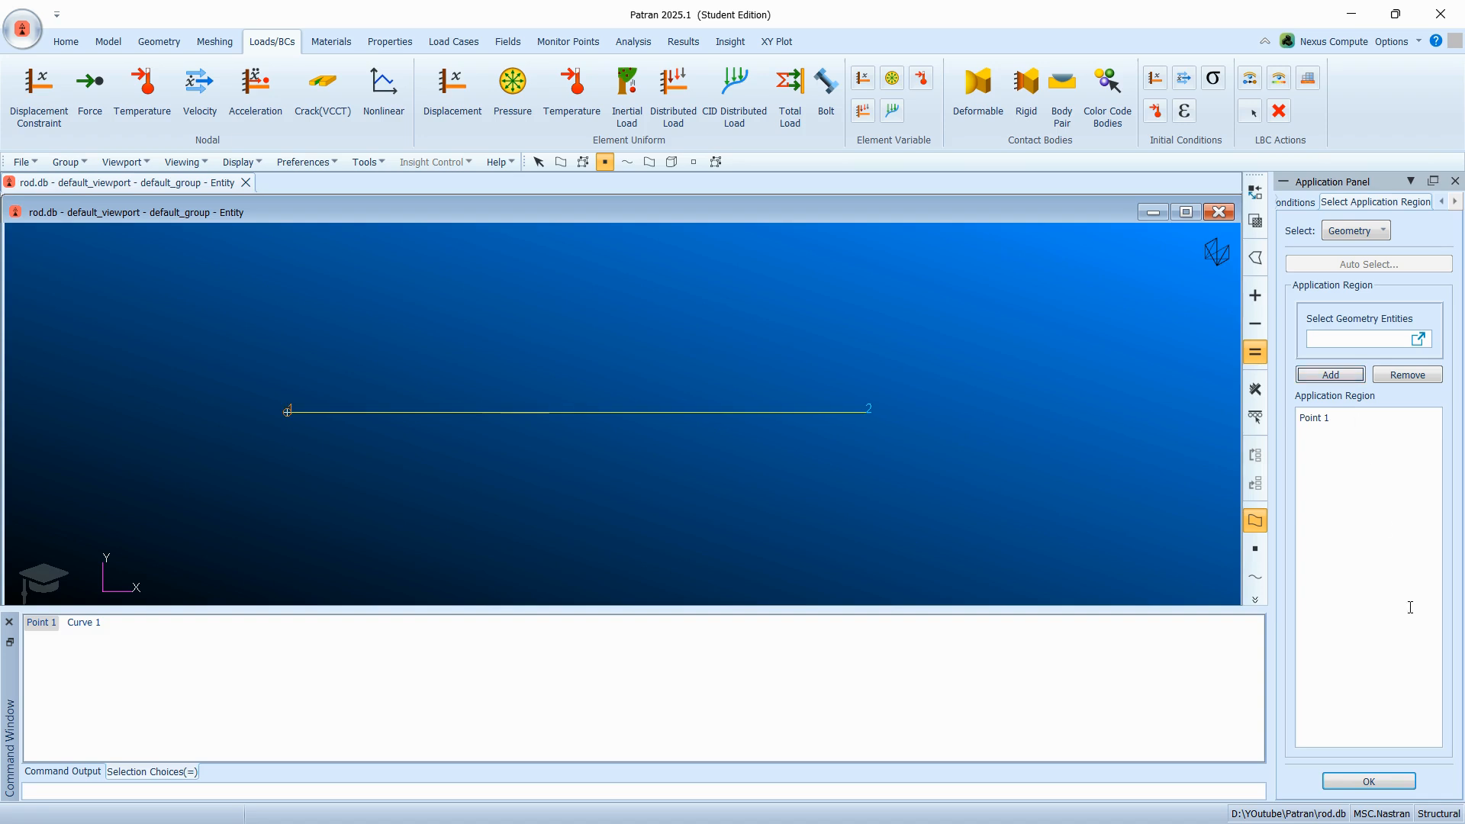
pyautogui.click(1369, 781)
pyautogui.click(1383, 776)
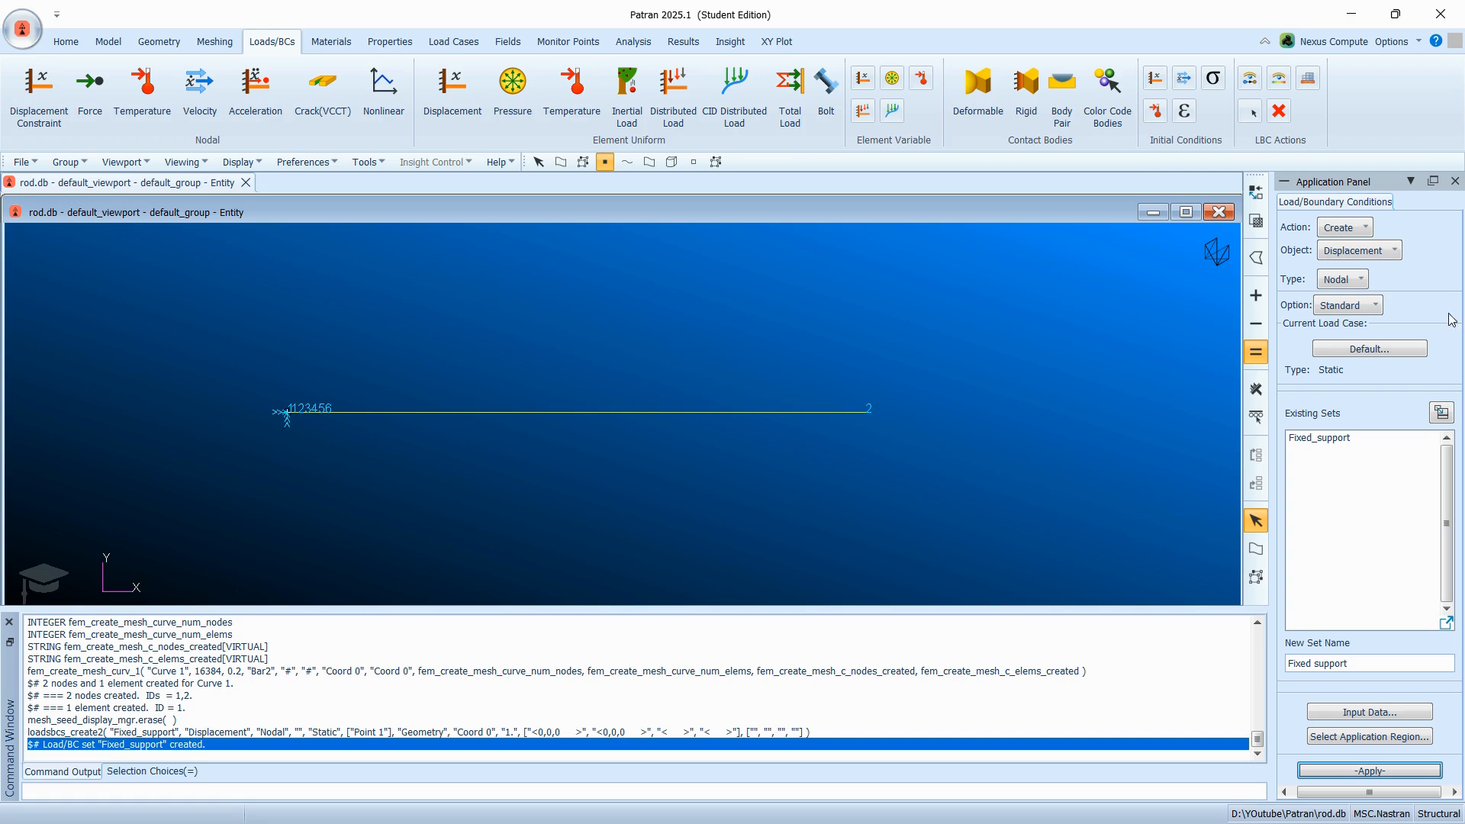
# Step: Start a new nodal force set named "Traction"
pyautogui.click(1388, 258)
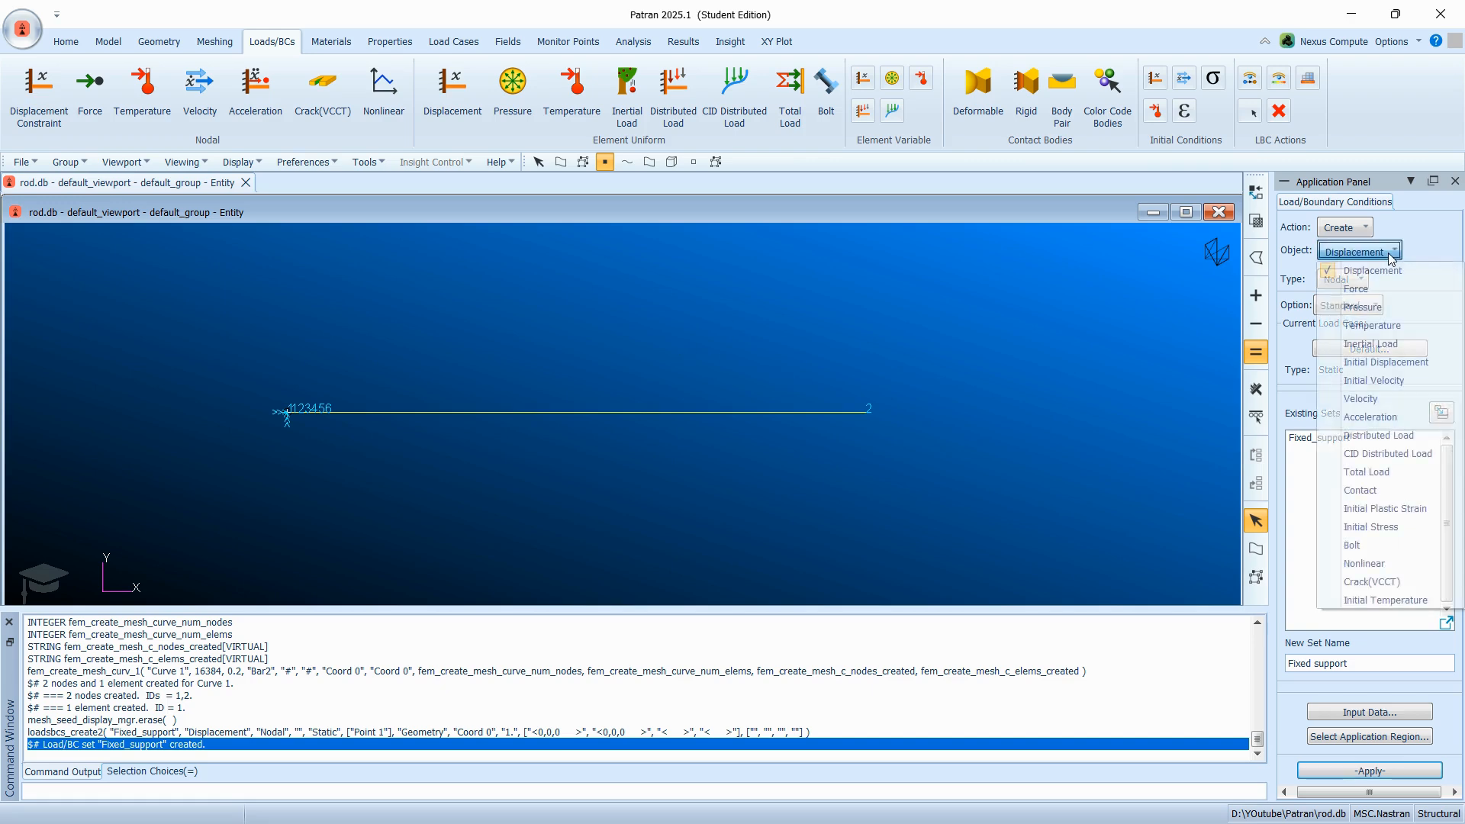
pyautogui.click(1361, 293)
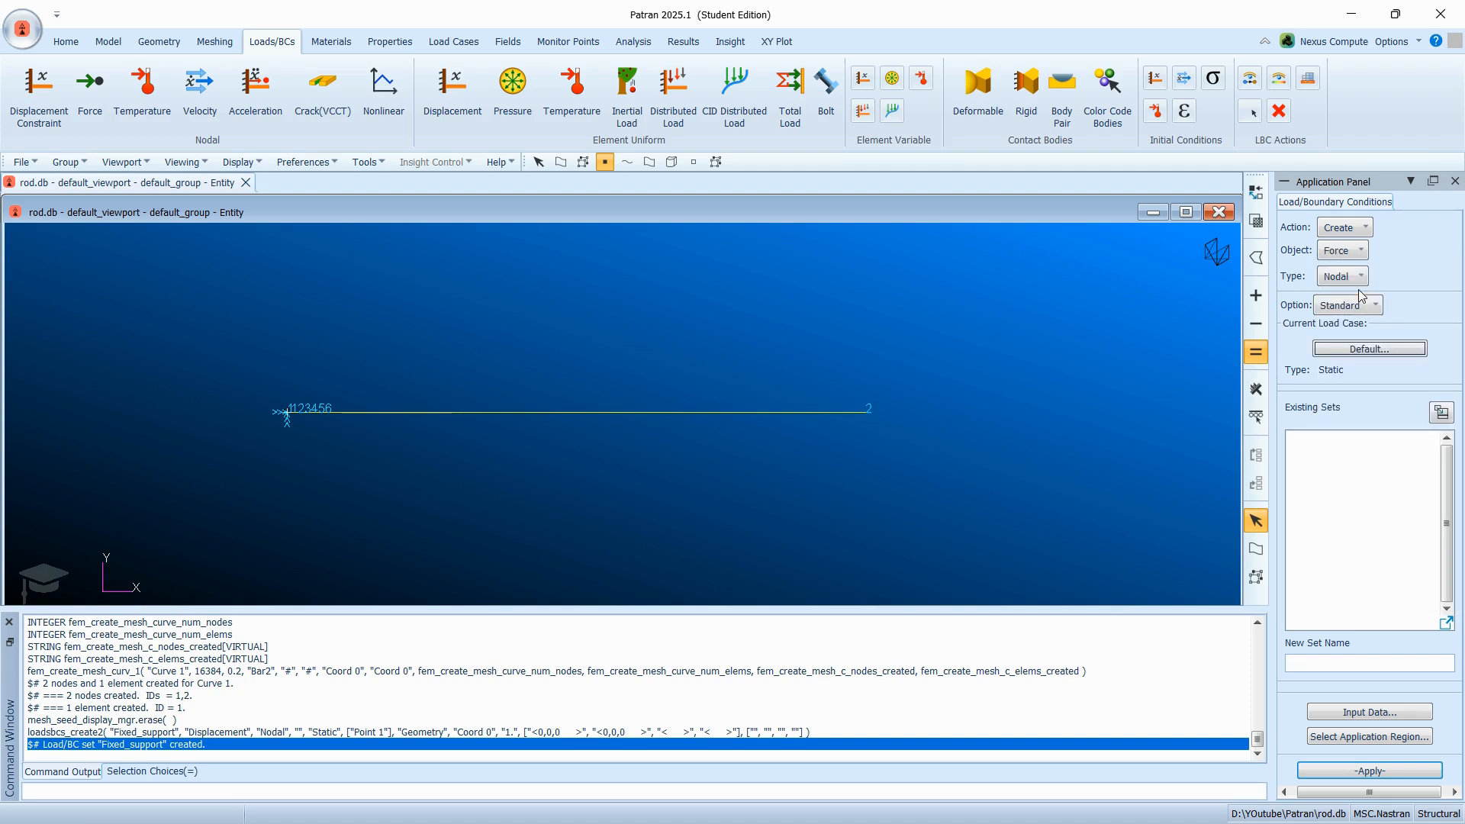
pyautogui.click(1325, 660)
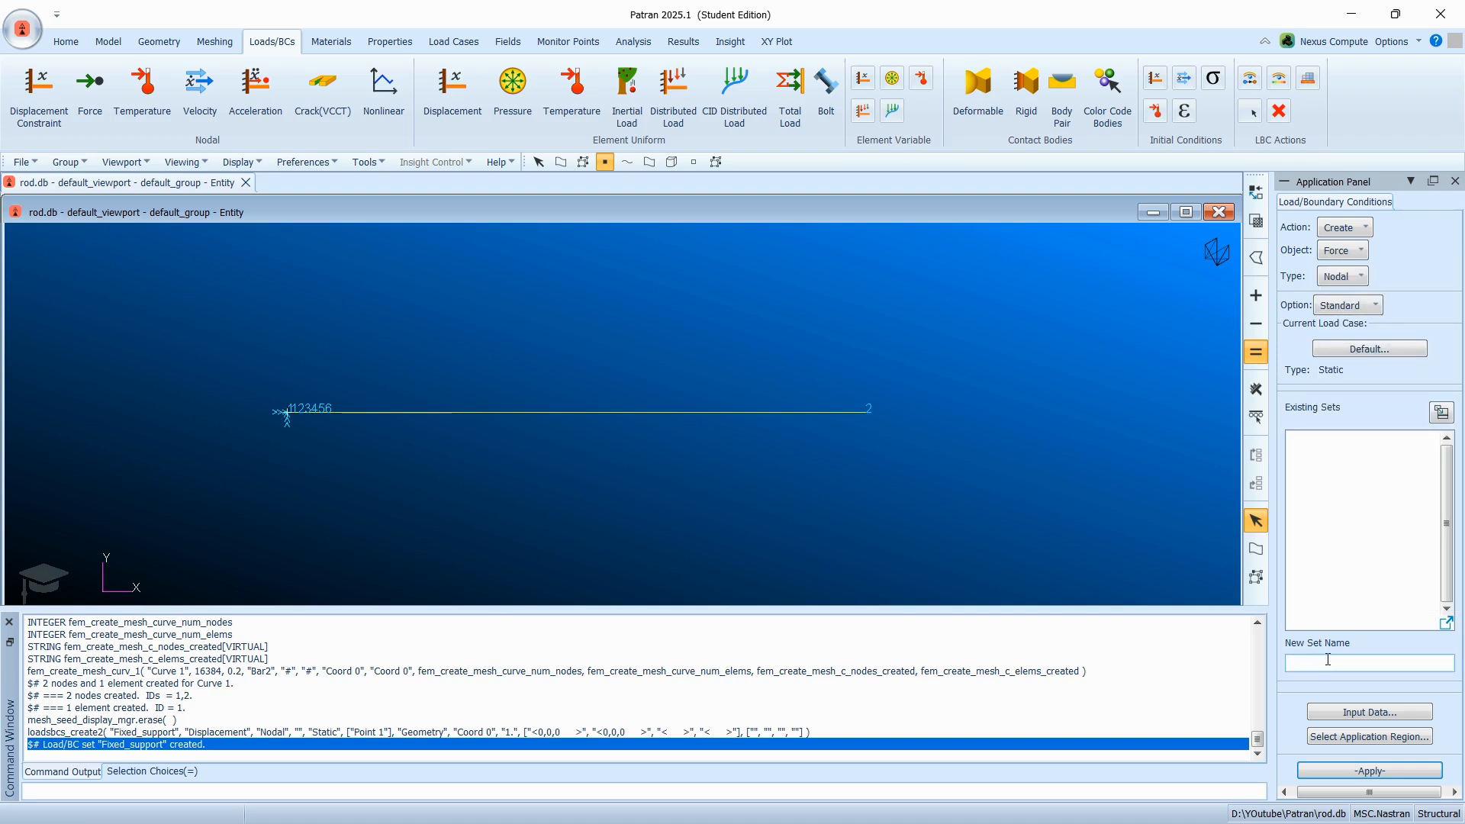
pyautogui.write('Traction')
# Step: Set the force vector of the Traction load to <300000,0,0>
pyautogui.click(1370, 712)
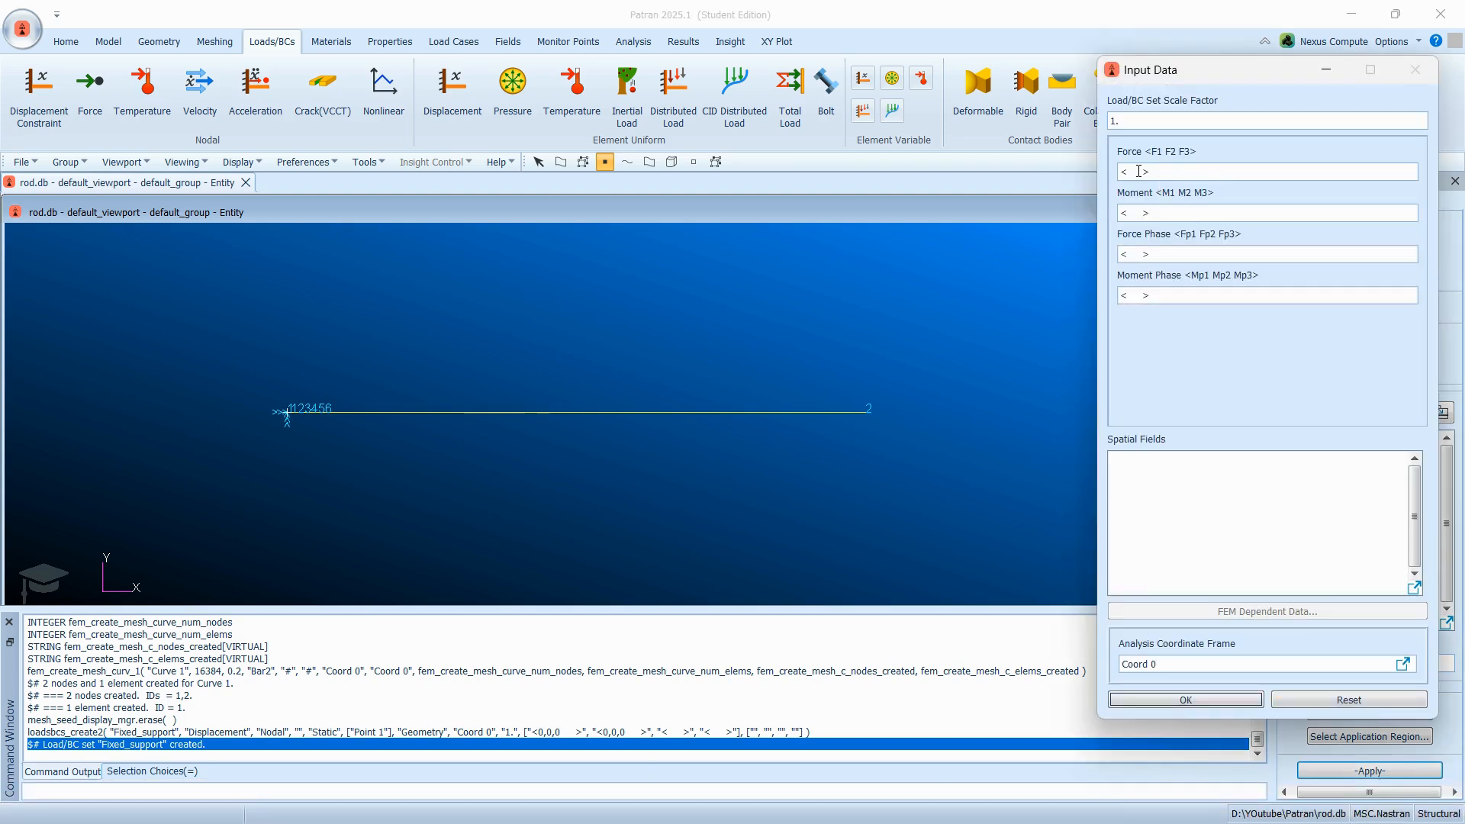
pyautogui.click(1129, 170)
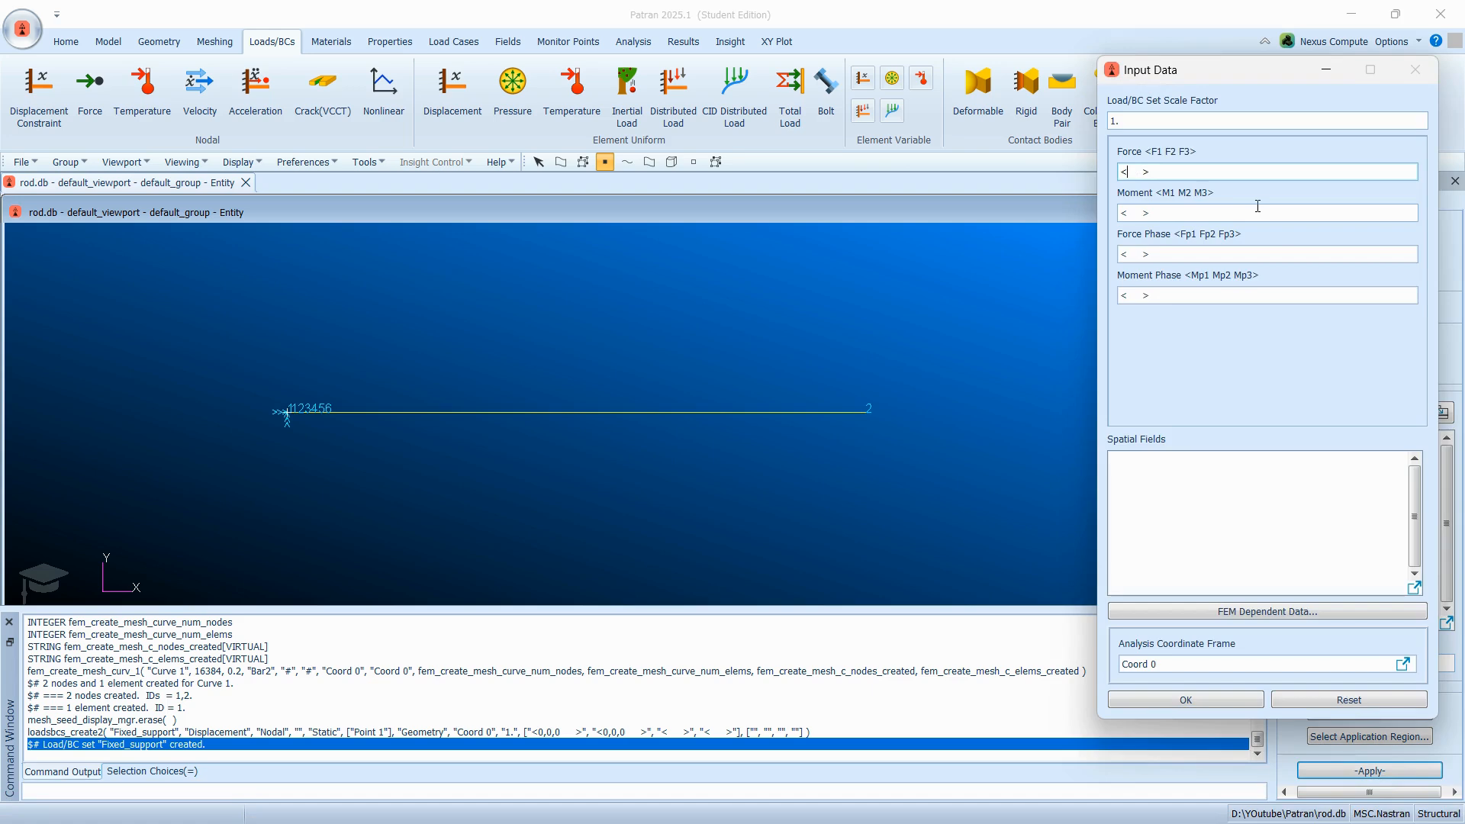
pyautogui.write('300000,0,0')
pyautogui.click(1216, 699)
# Step: Assign Point 2 as the application region of the Traction load and create the force set
pyautogui.click(1328, 737)
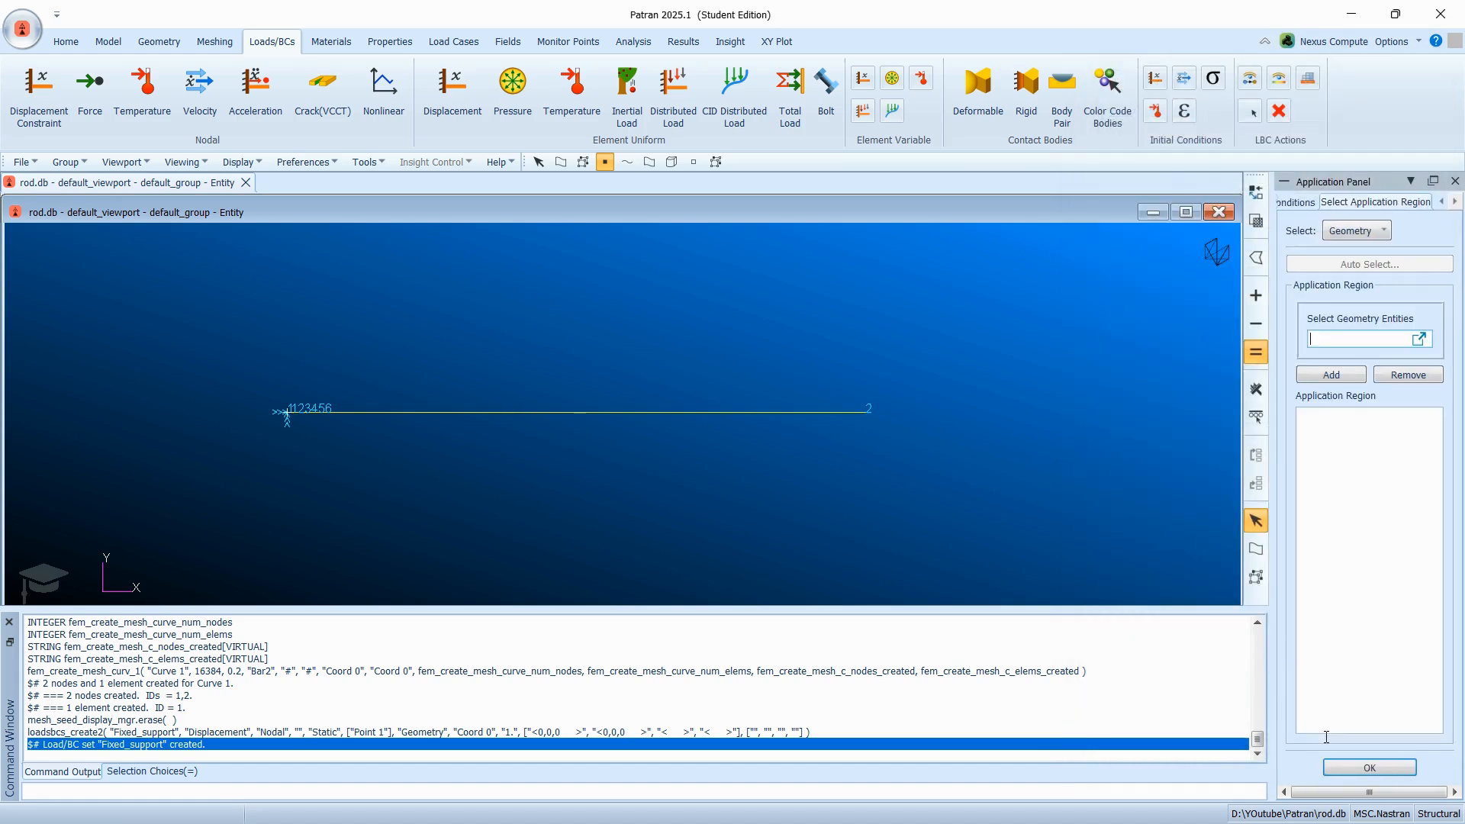
pyautogui.click(865, 411)
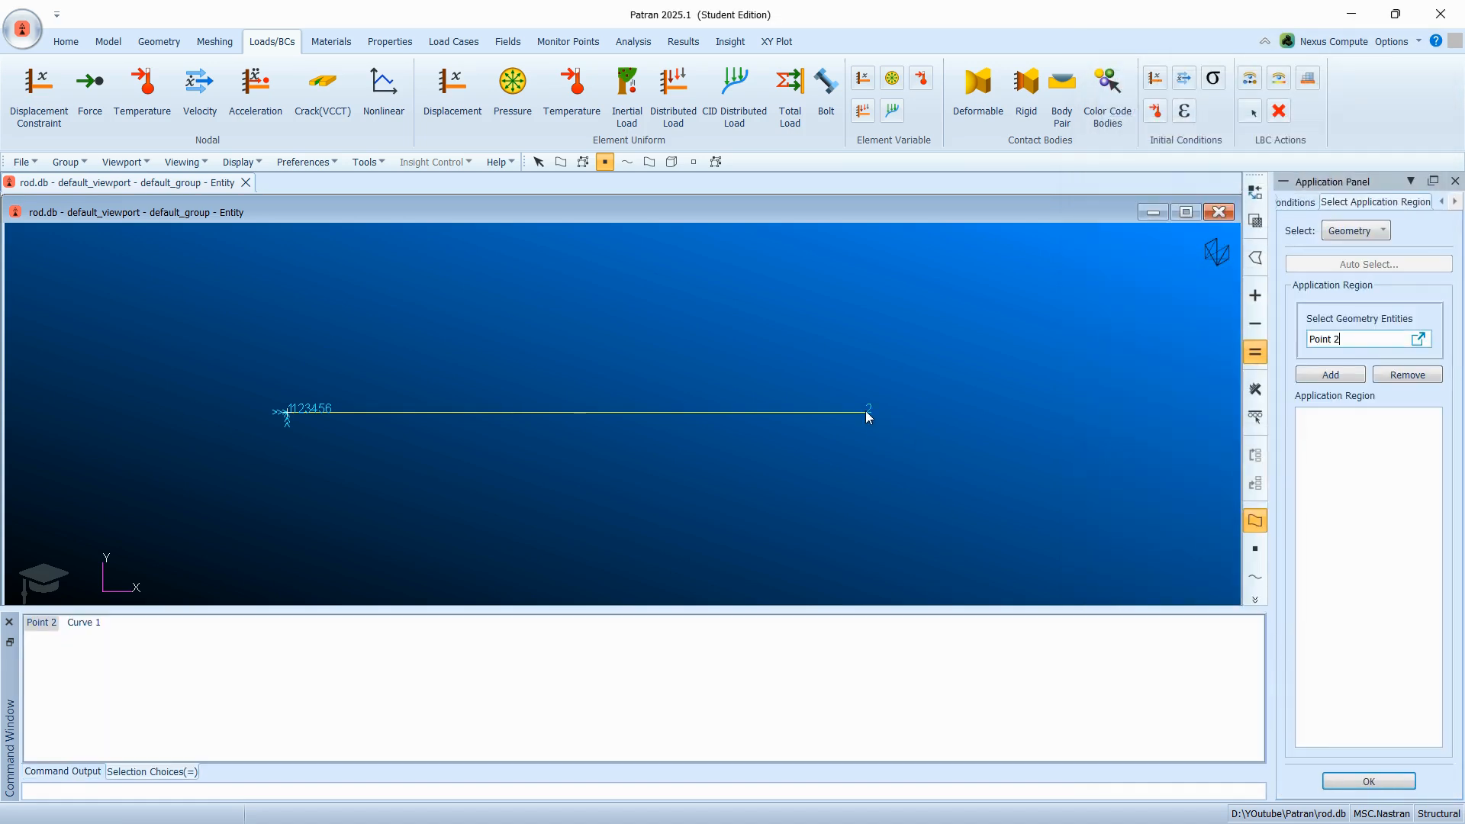
pyautogui.click(1350, 377)
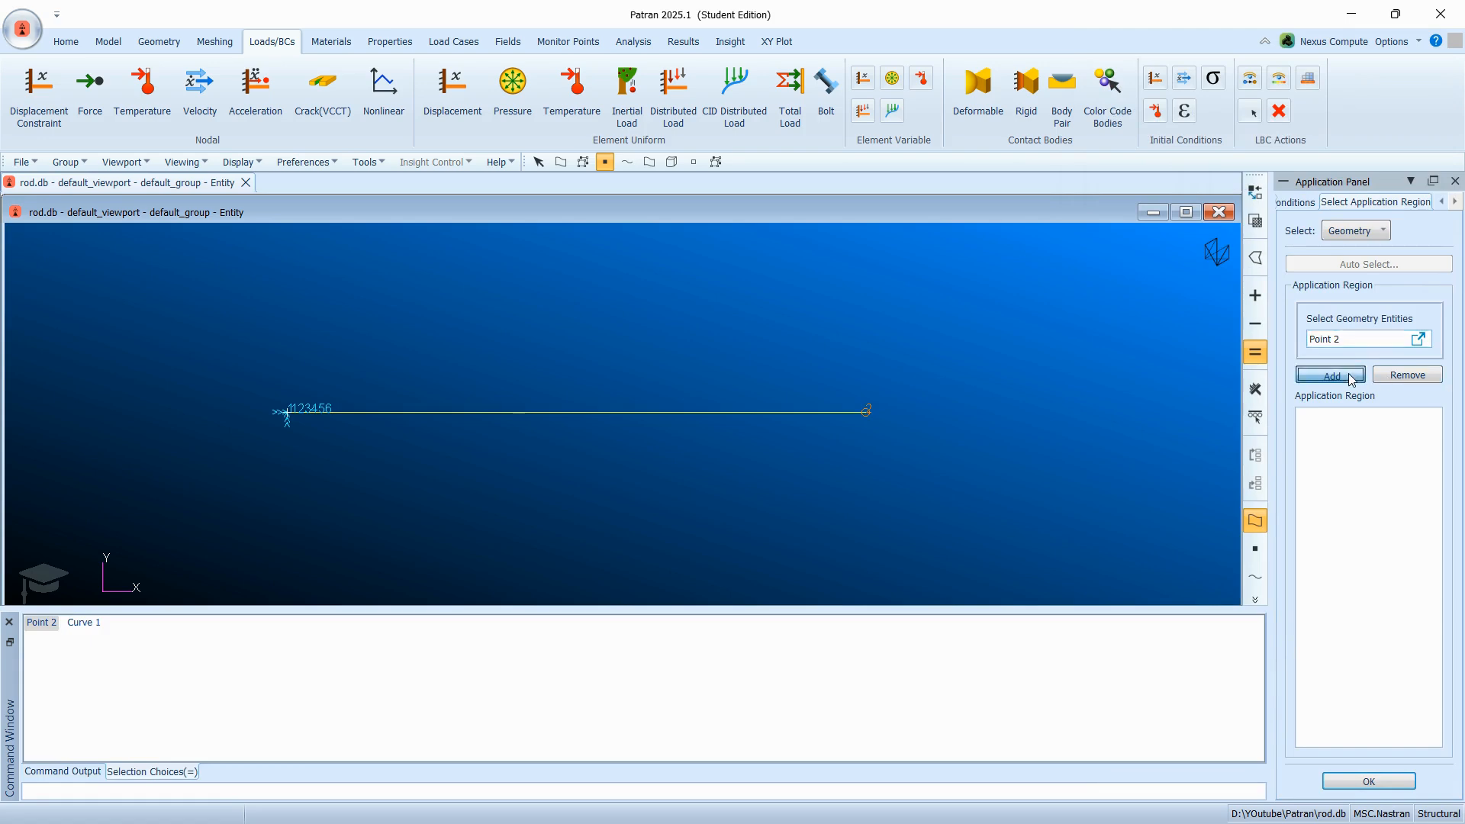
pyautogui.click(1373, 779)
pyautogui.click(1373, 770)
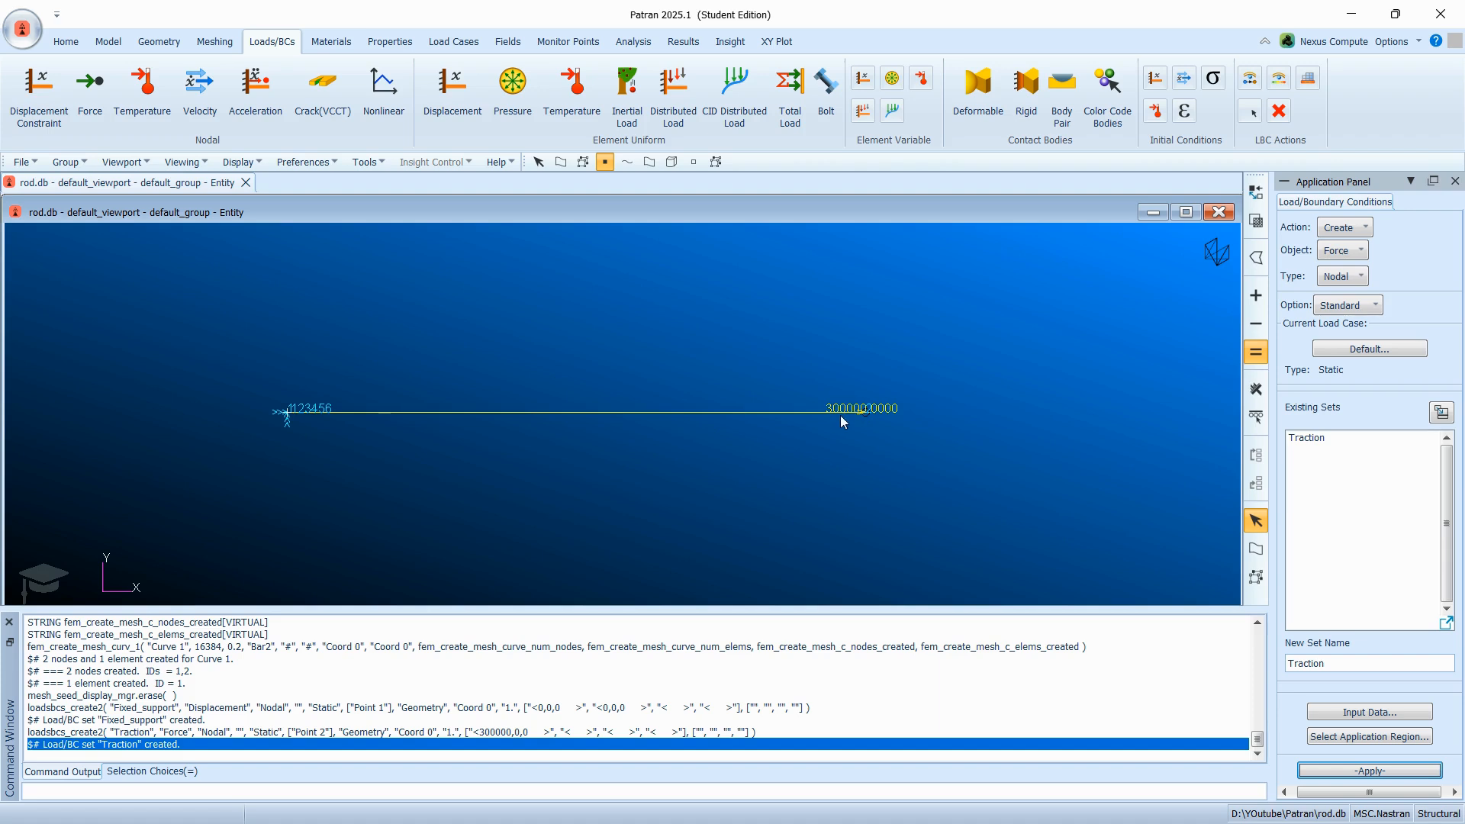
# Step: Start an isotropic material with manual input named "steel" and open its input properties
pyautogui.click(327, 41)
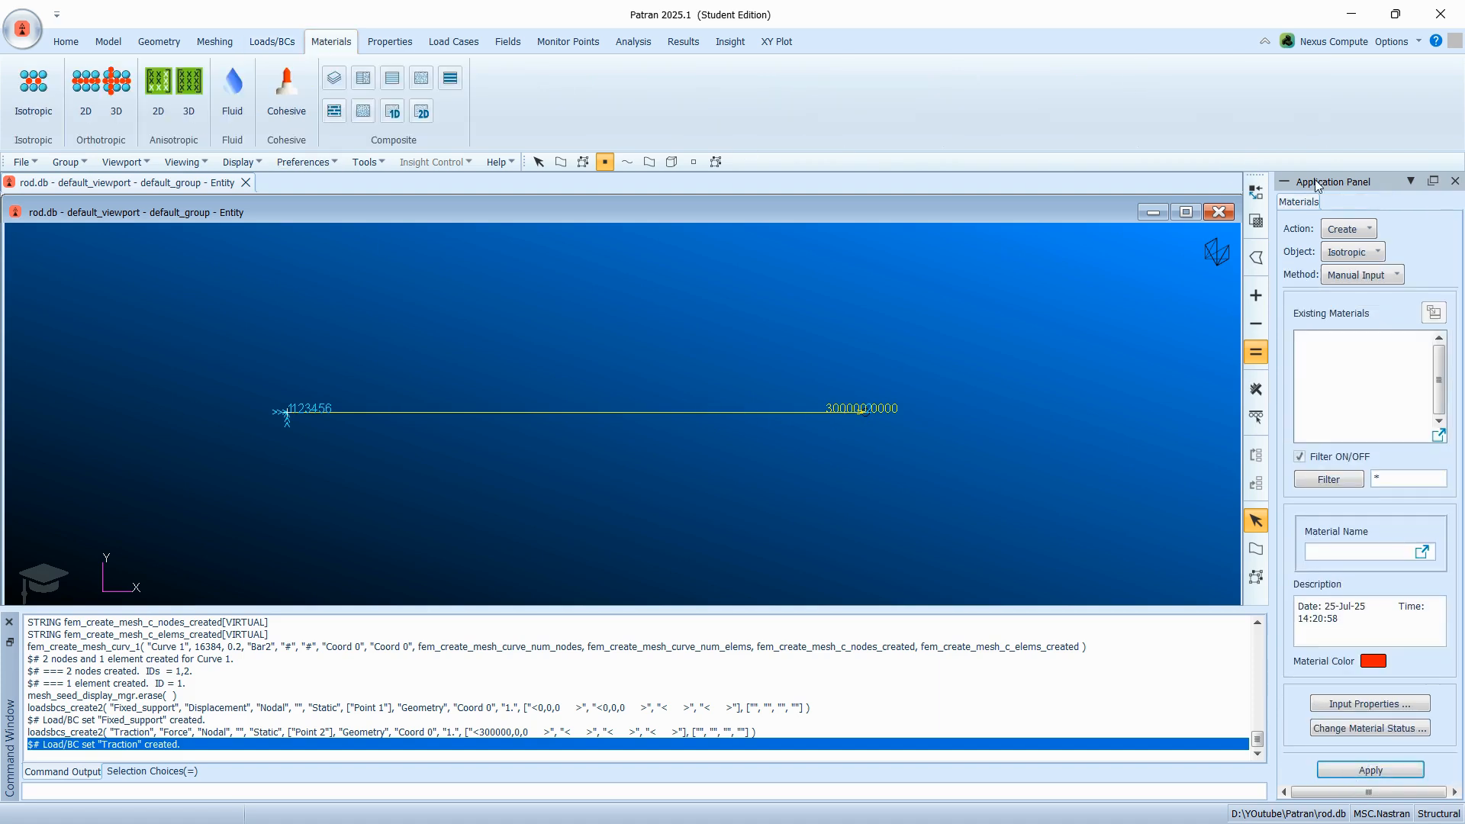
pyautogui.click(1368, 546)
pyautogui.write('steel')
pyautogui.click(1373, 703)
# Step: Enter the steel's linear elastic properties: elastic modulus 2E09, Poisson ratio 0.3 and density 7800
pyautogui.click(1084, 174)
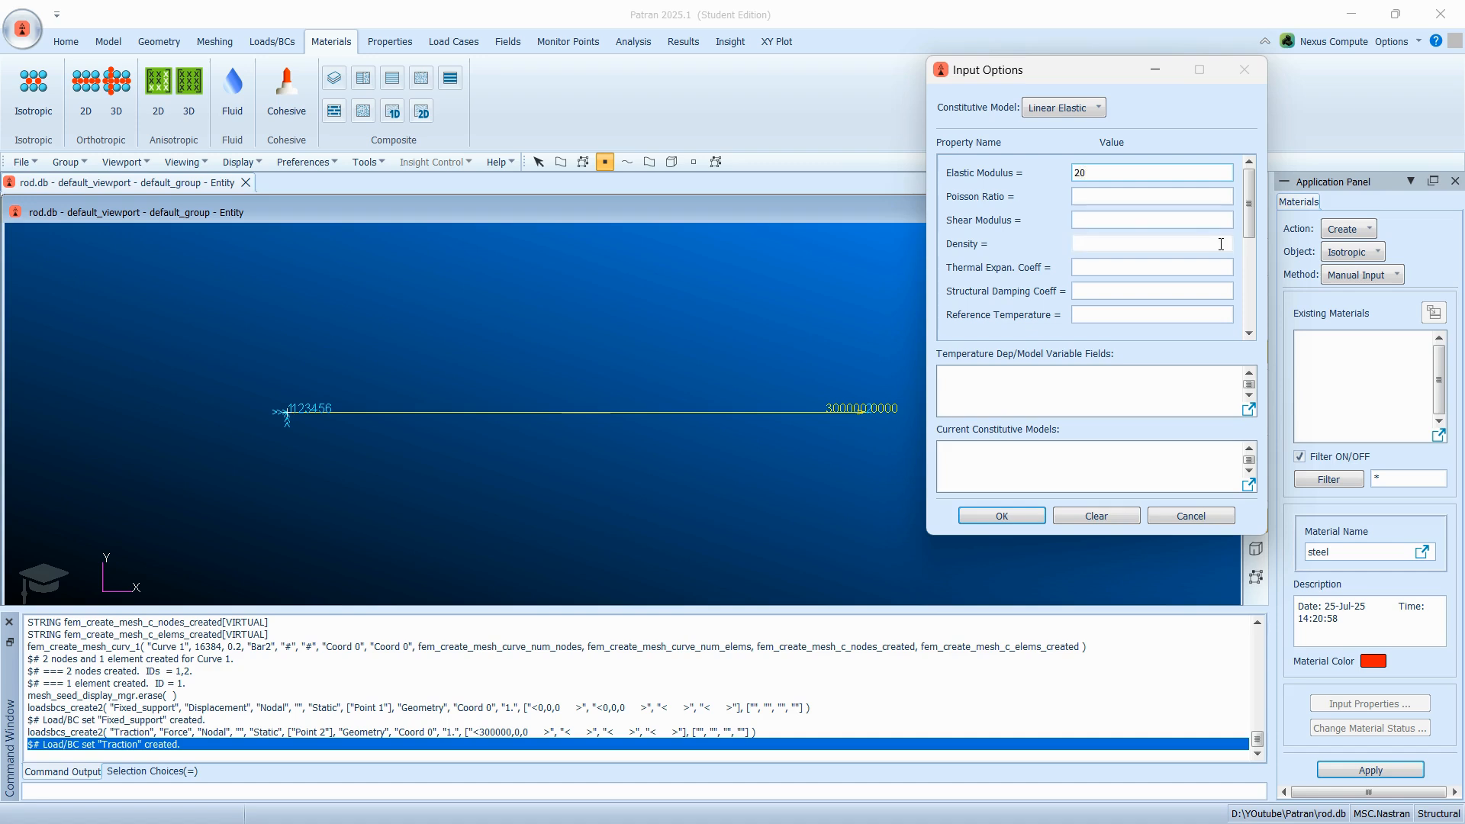
pyautogui.press('BackSpace')
pyautogui.click(1092, 194)
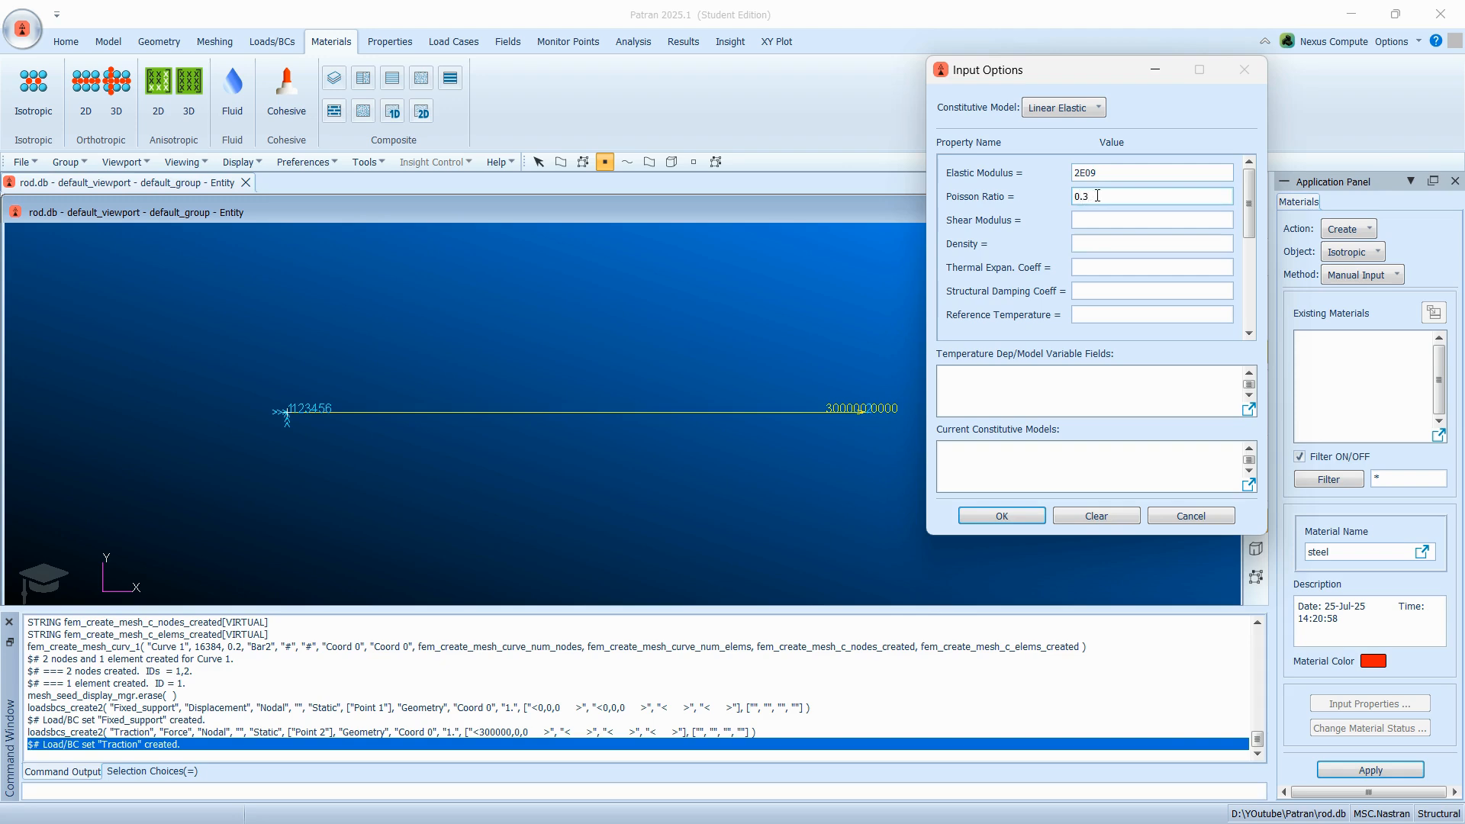
pyautogui.click(1104, 245)
pyautogui.write('7800')
# Step: Check the material data in the Word document, accept the entered properties in Patran and create the steel material
pyautogui.click(1007, 807)
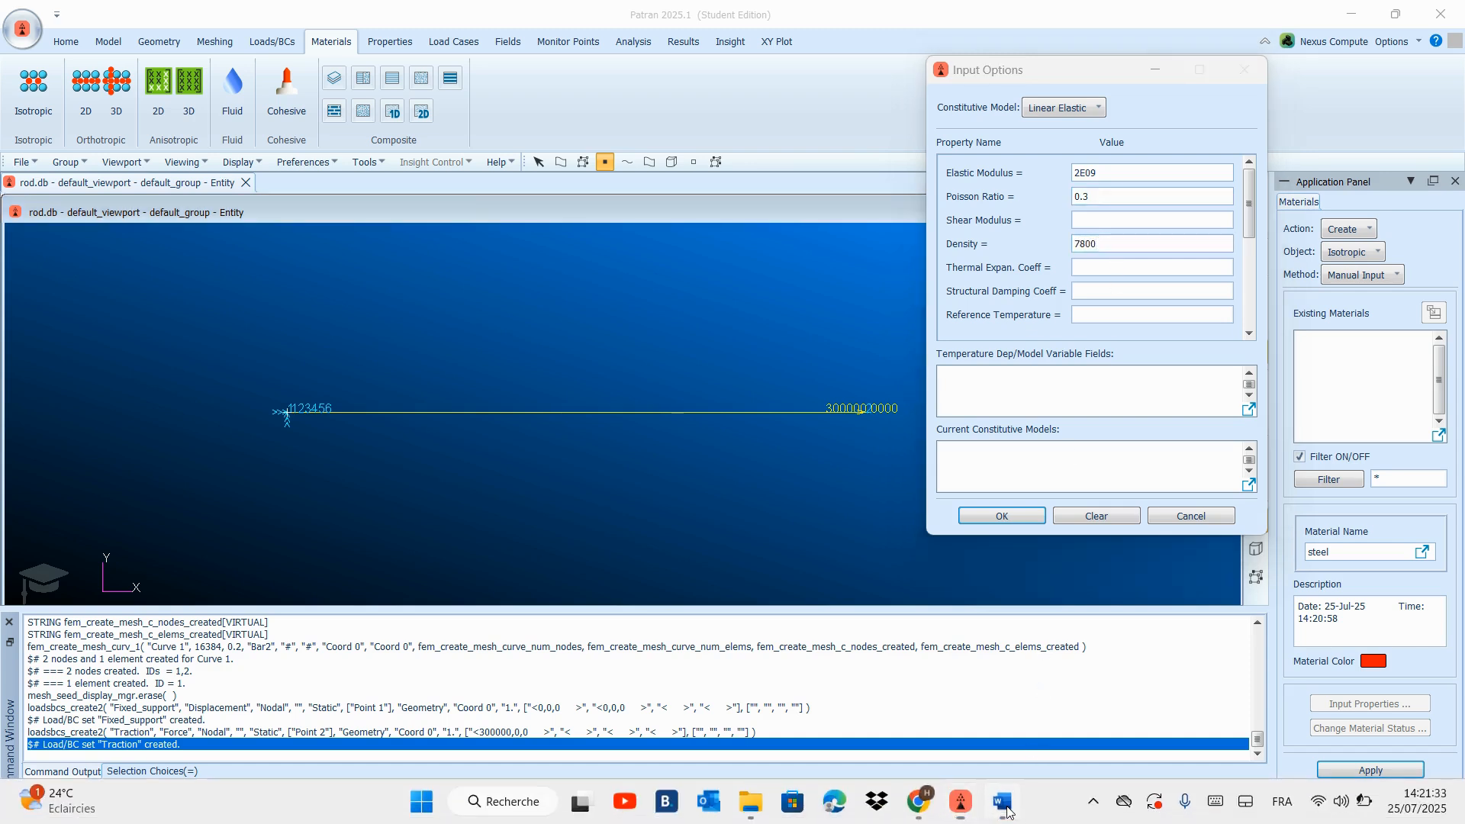
pyautogui.click(1005, 803)
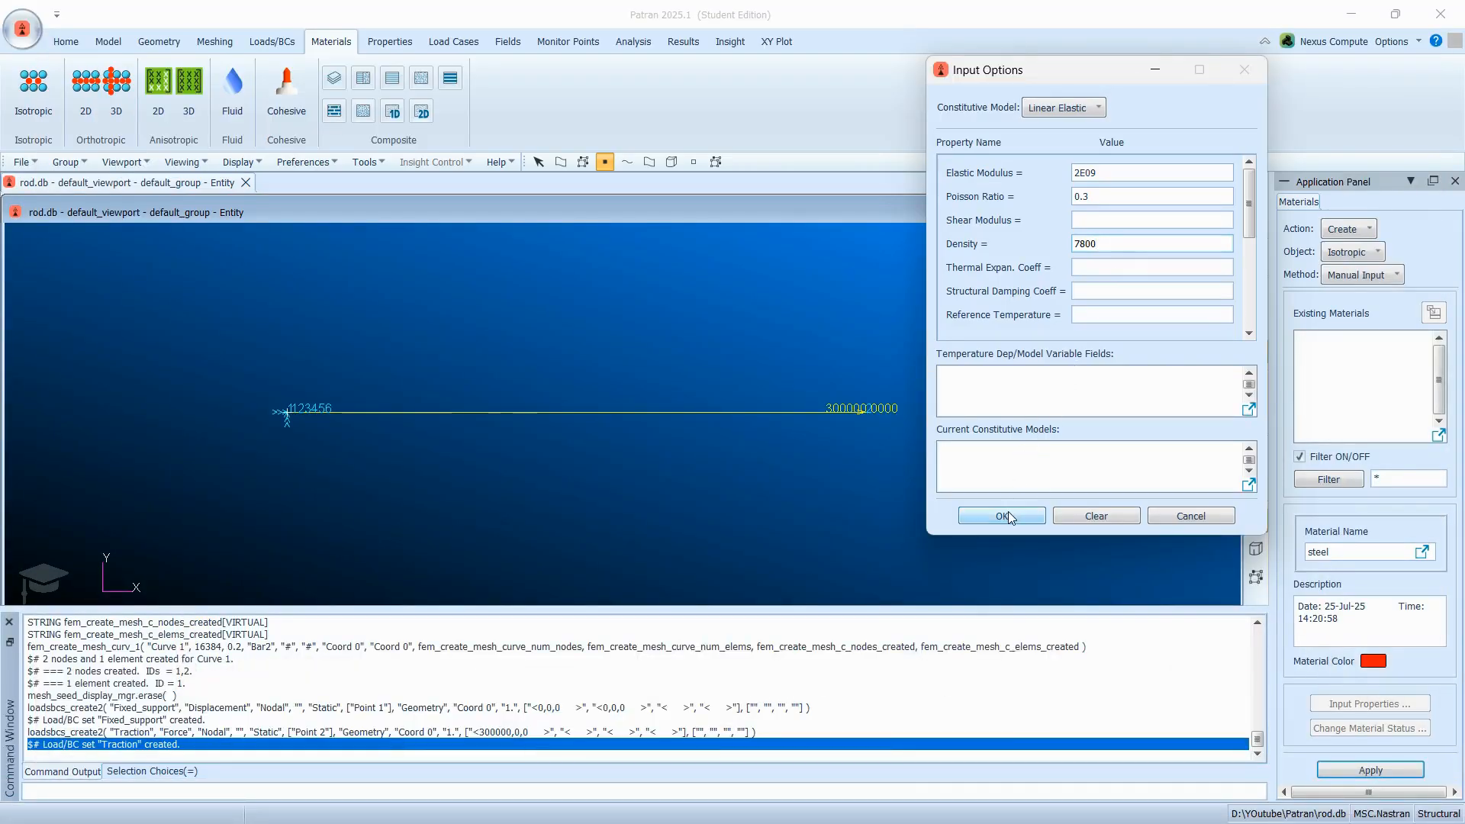
pyautogui.click(1006, 516)
pyautogui.click(1367, 768)
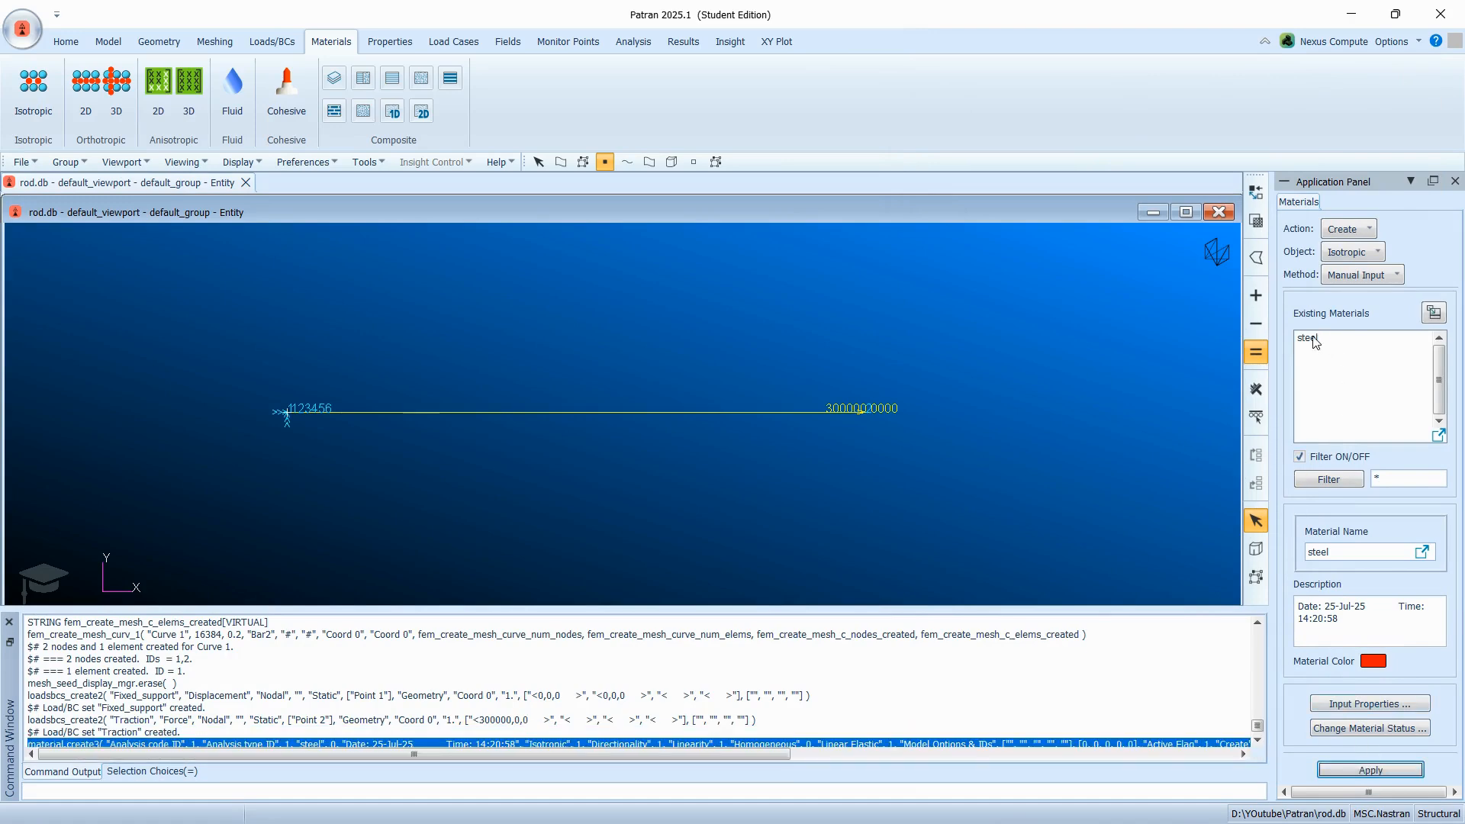
pyautogui.scroll(-1, 369, 653)
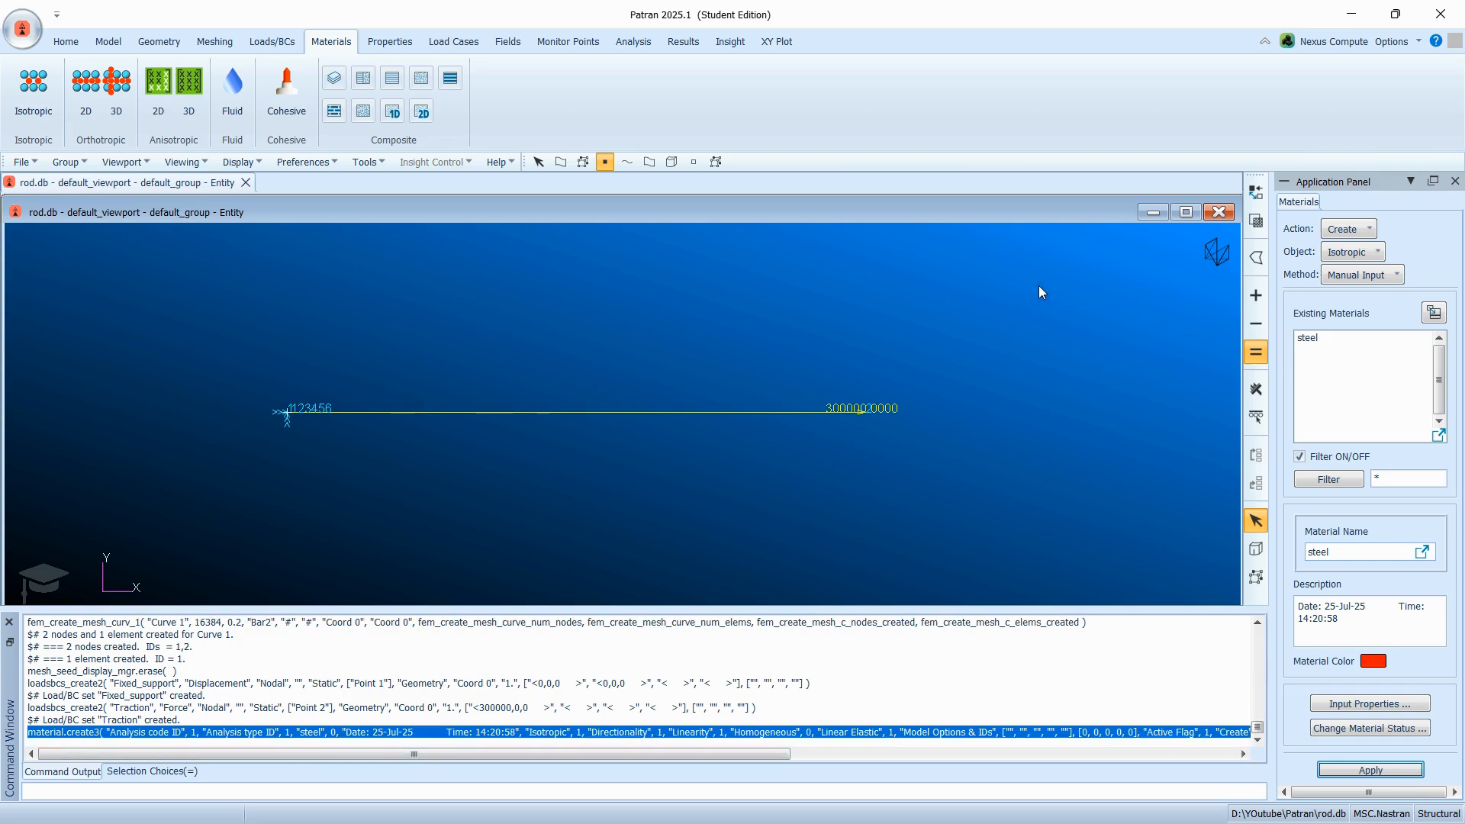
# Step: Set the new element property to a 1D object of type Rod
pyautogui.click(382, 45)
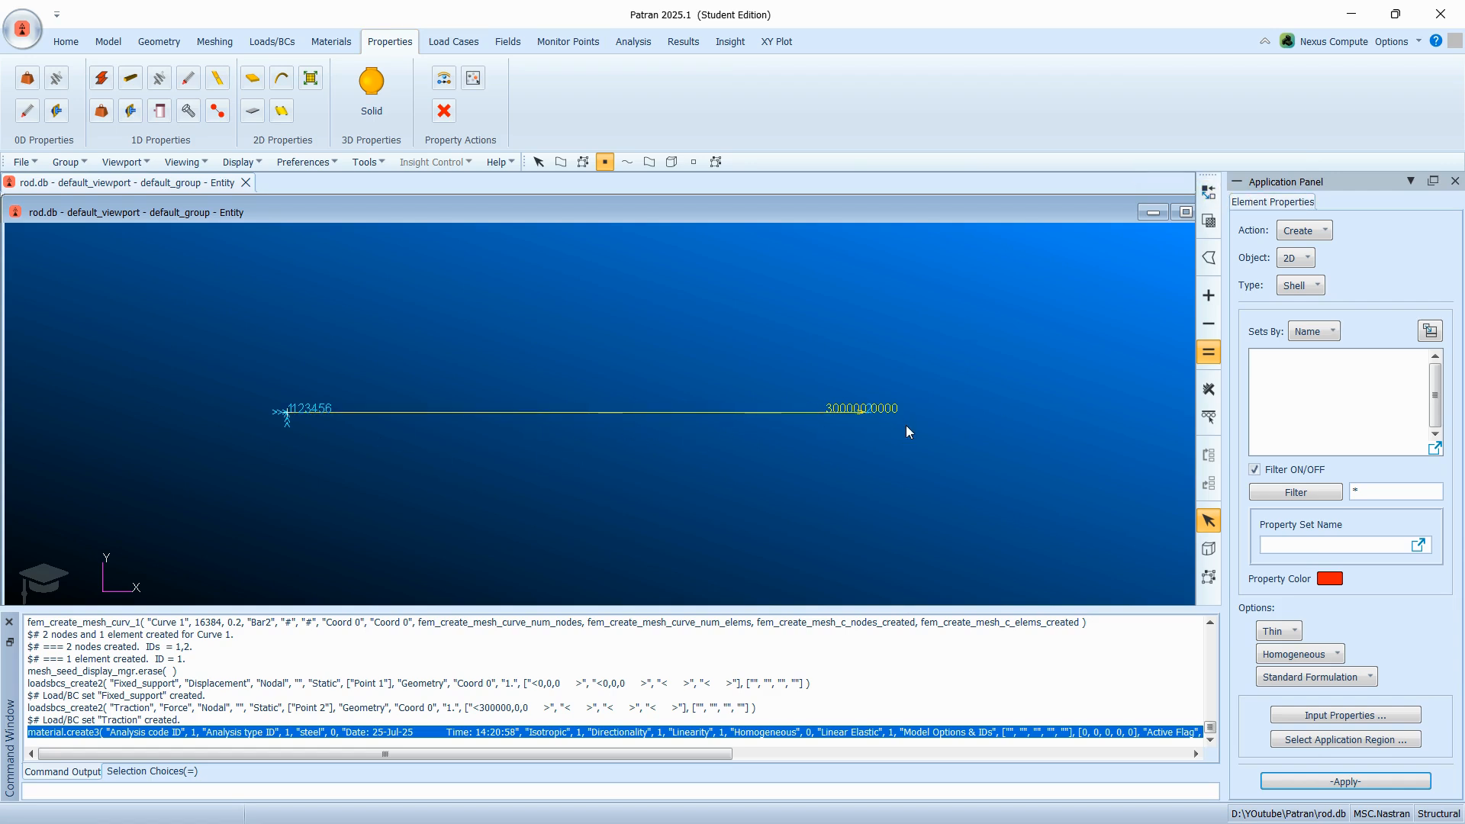
pyautogui.click(1295, 258)
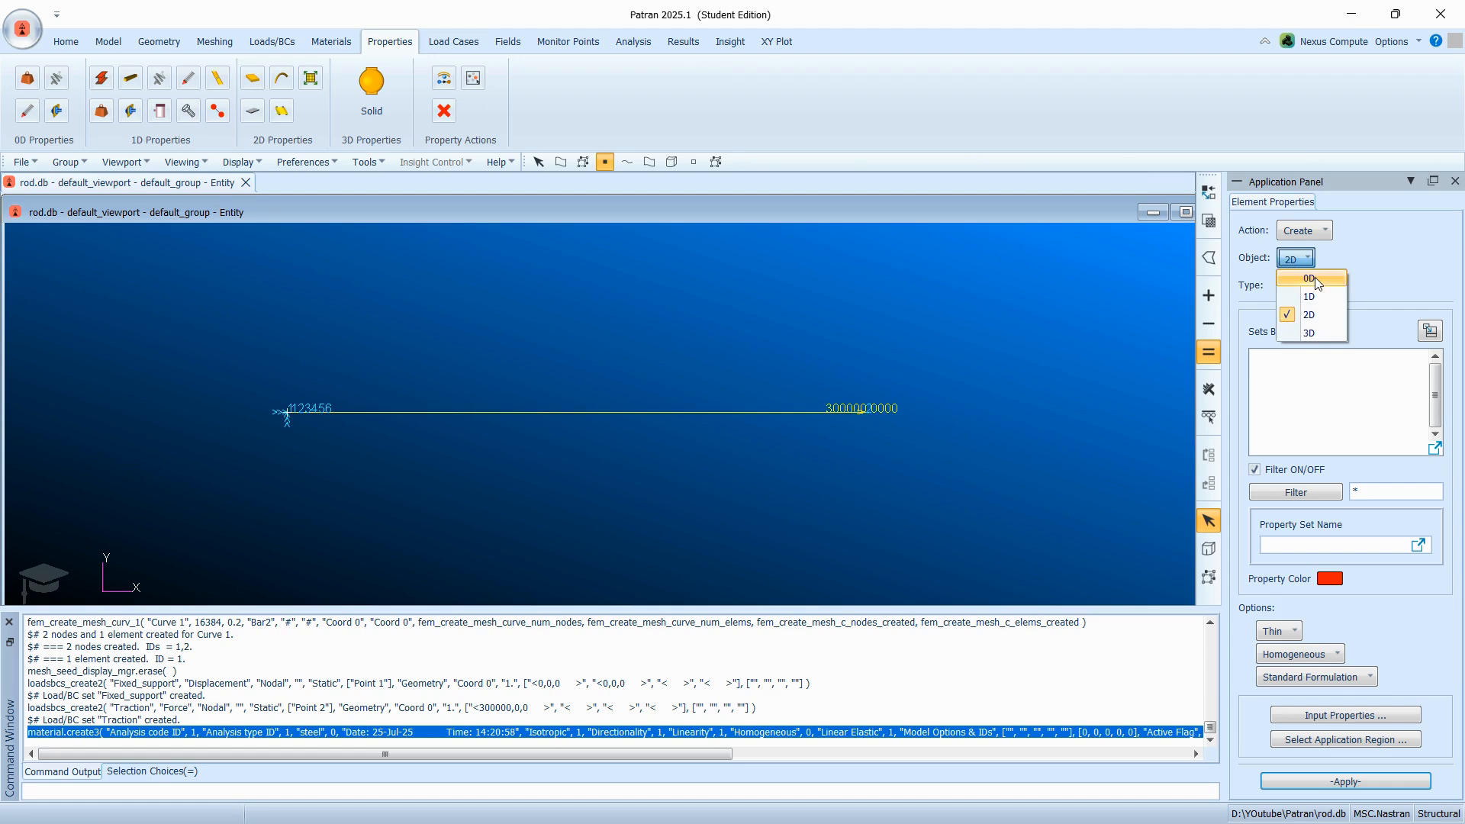
pyautogui.click(1321, 296)
pyautogui.click(1320, 288)
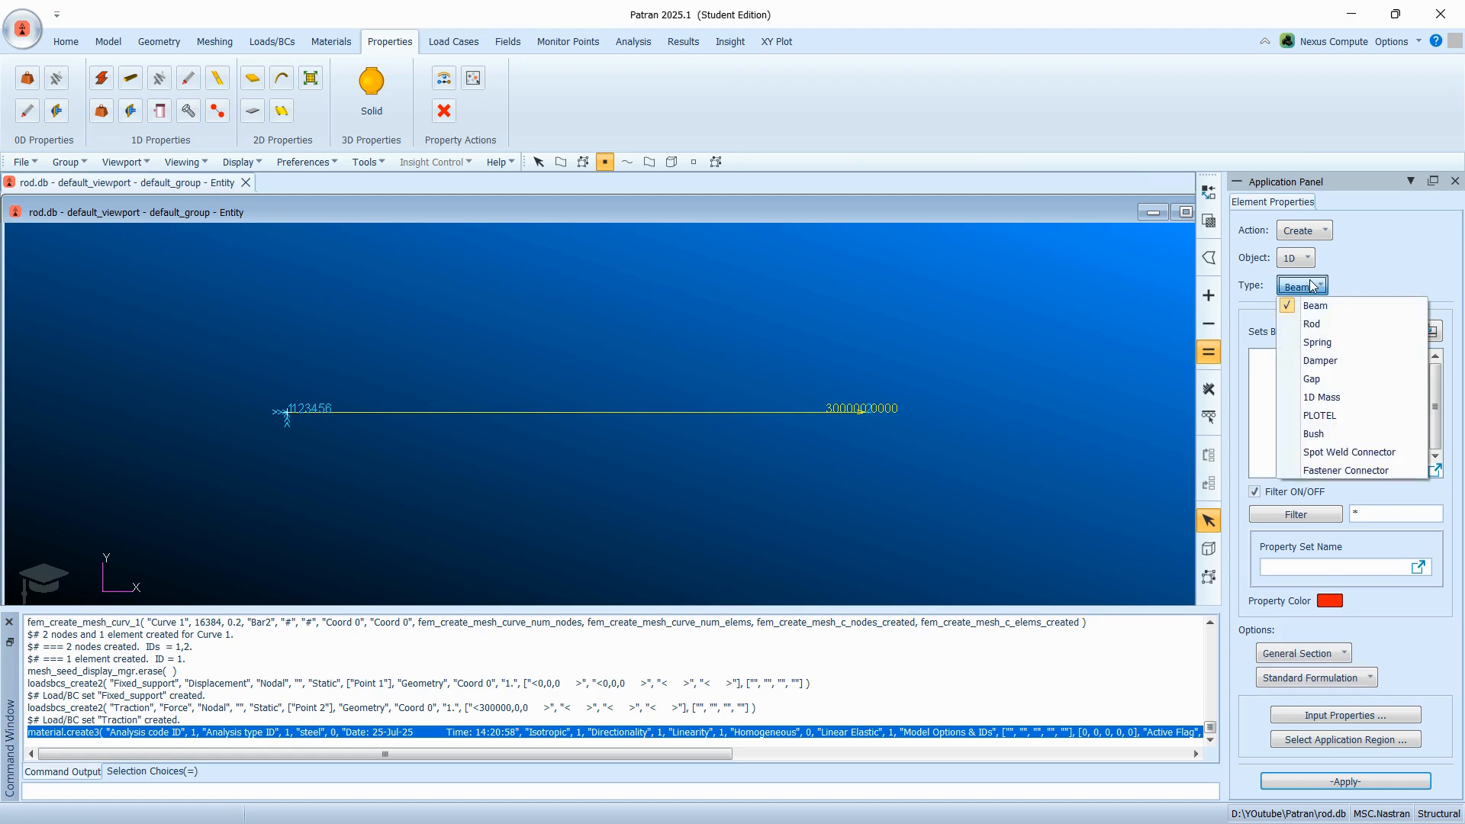
pyautogui.click(1321, 325)
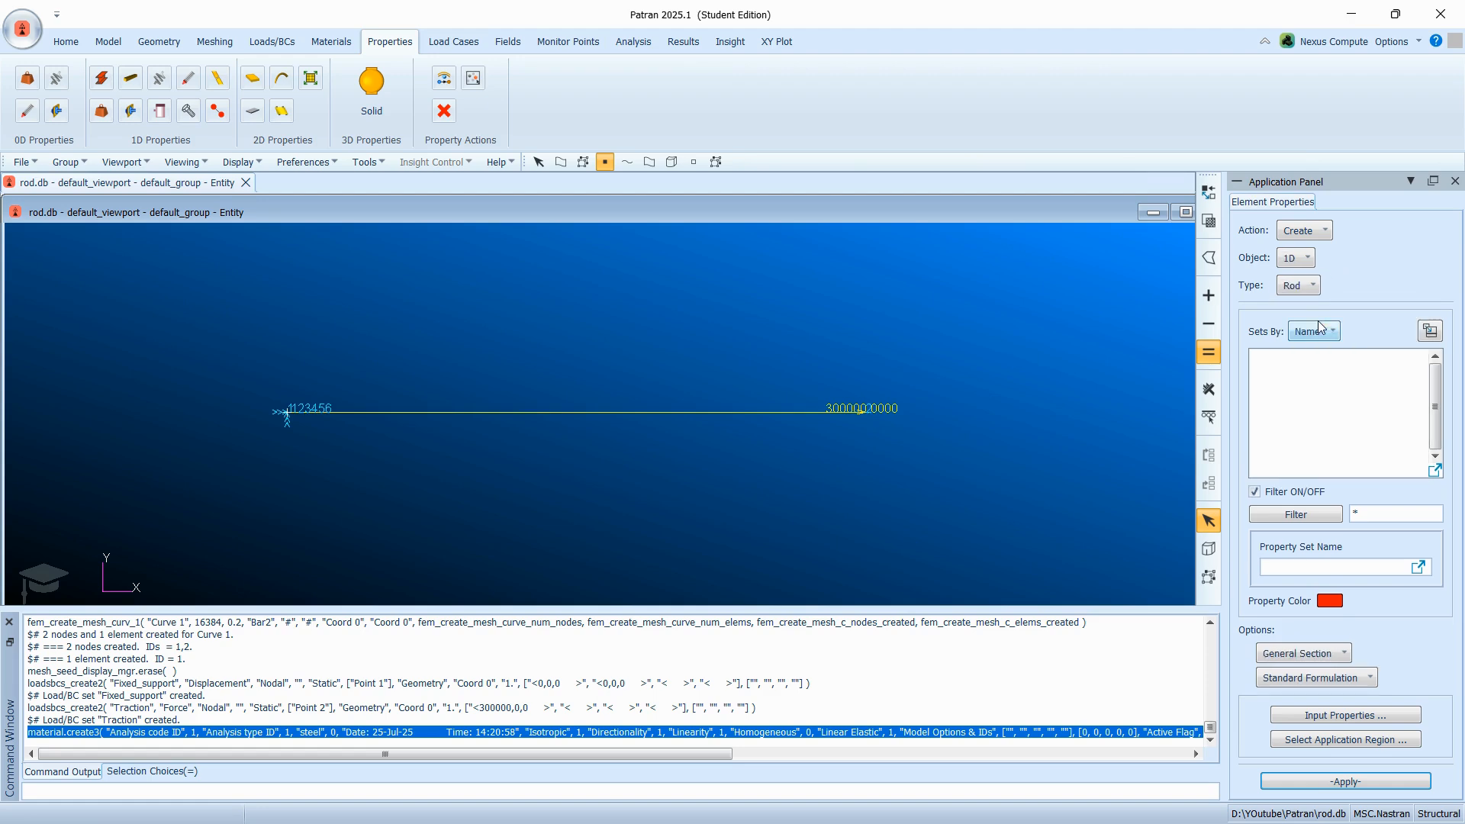
# Step: Name the rod property set "property" and give it the steel material and an area of 496E-6
pyautogui.click(1312, 564)
pyautogui.write('property')
pyautogui.click(1353, 715)
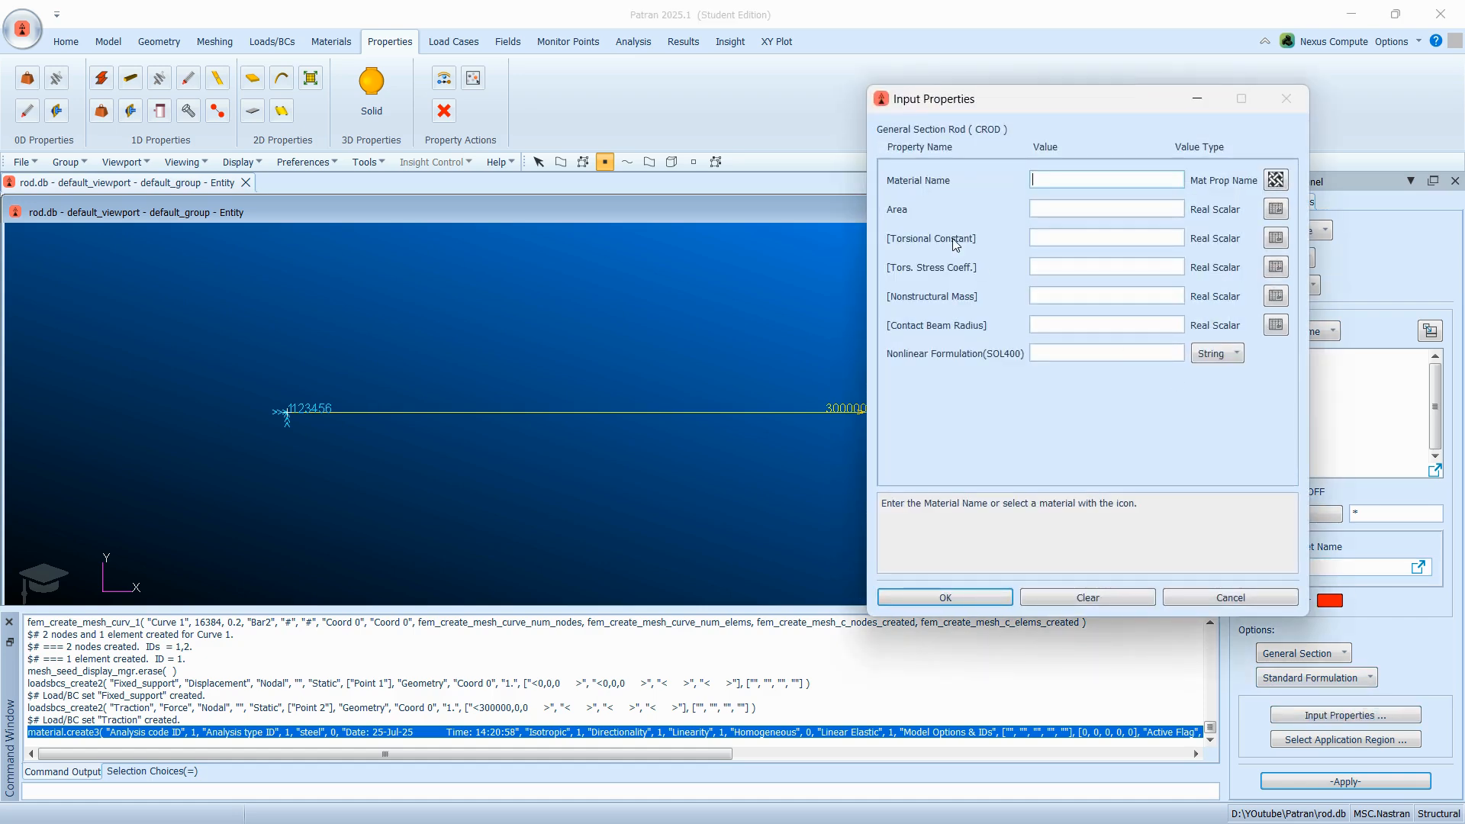
pyautogui.click(1277, 180)
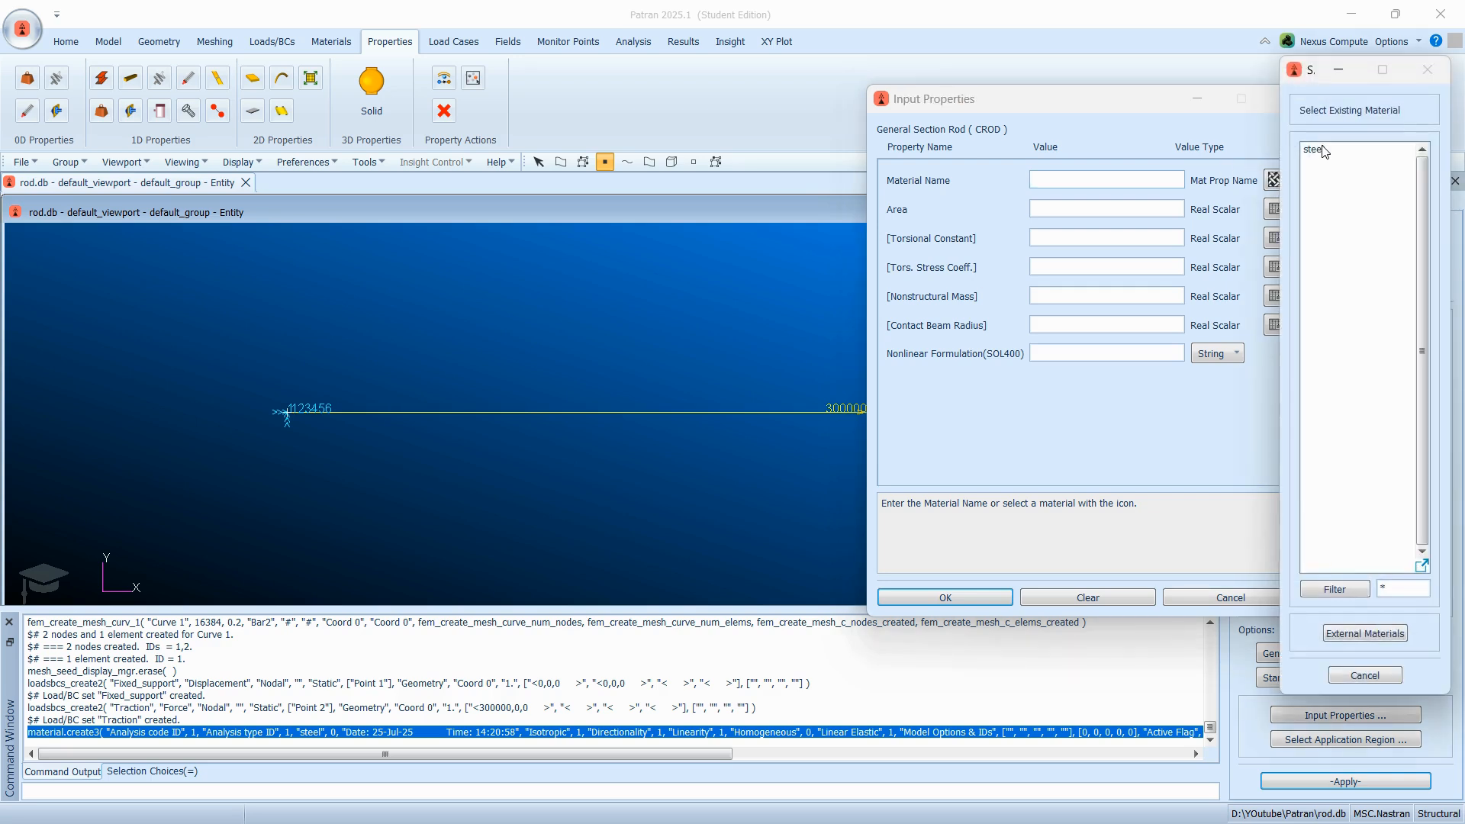
pyautogui.click(1321, 145)
pyautogui.click(1067, 204)
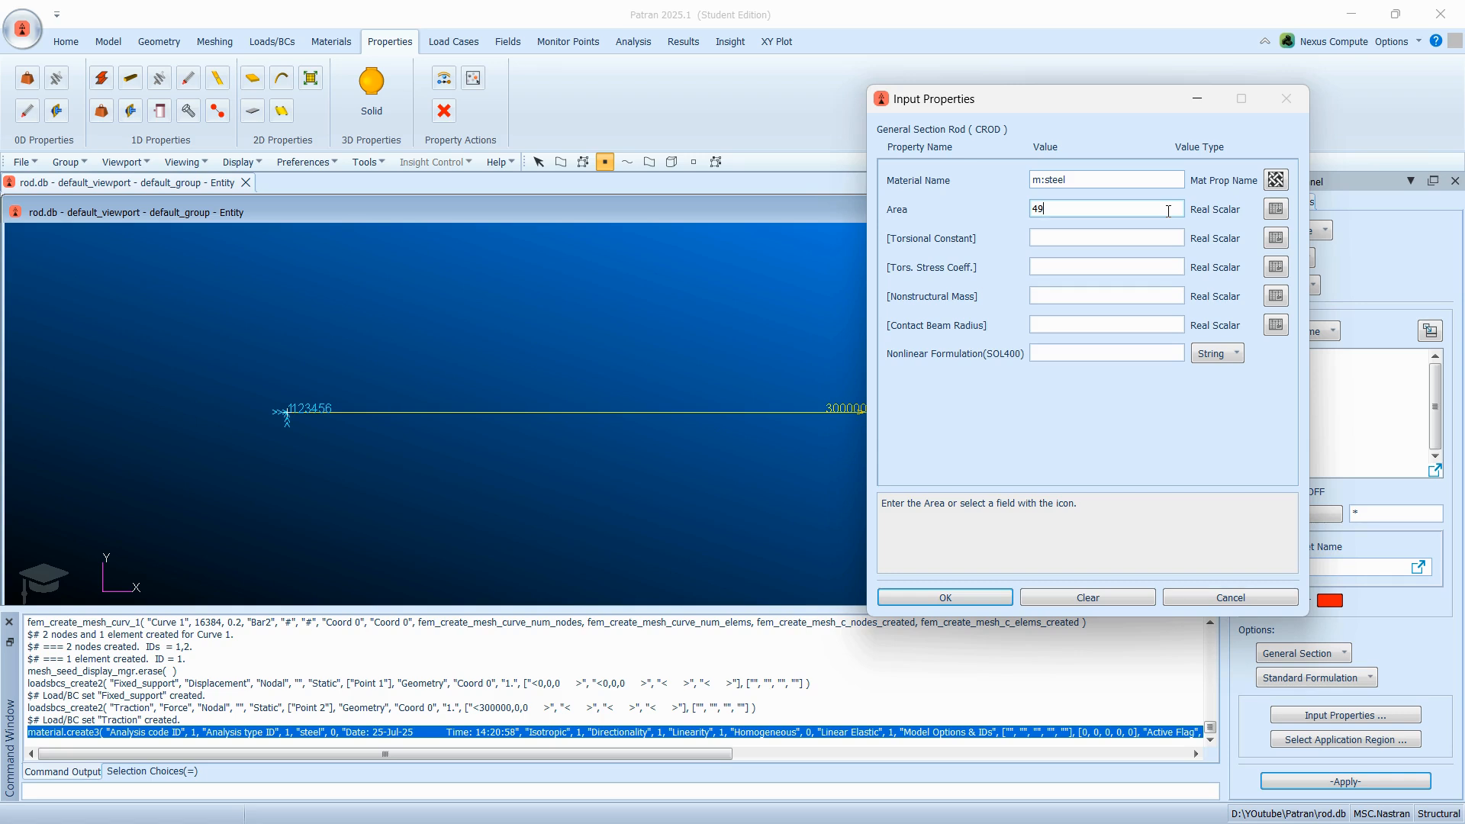
pyautogui.write('496E-6')
pyautogui.click(932, 606)
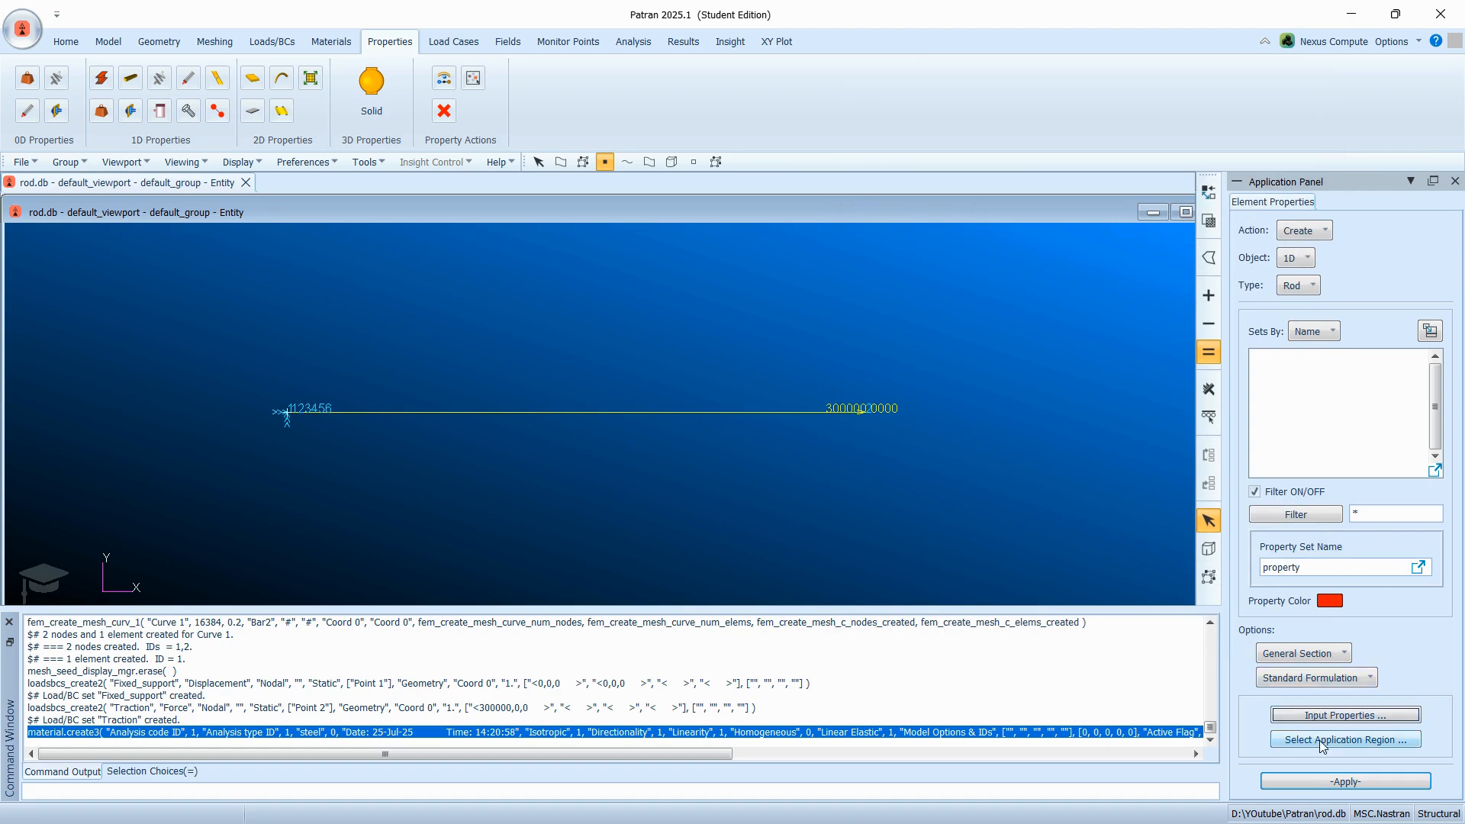
# Step: Assign Curve 1 as the application region and create the rod property set
pyautogui.click(1323, 740)
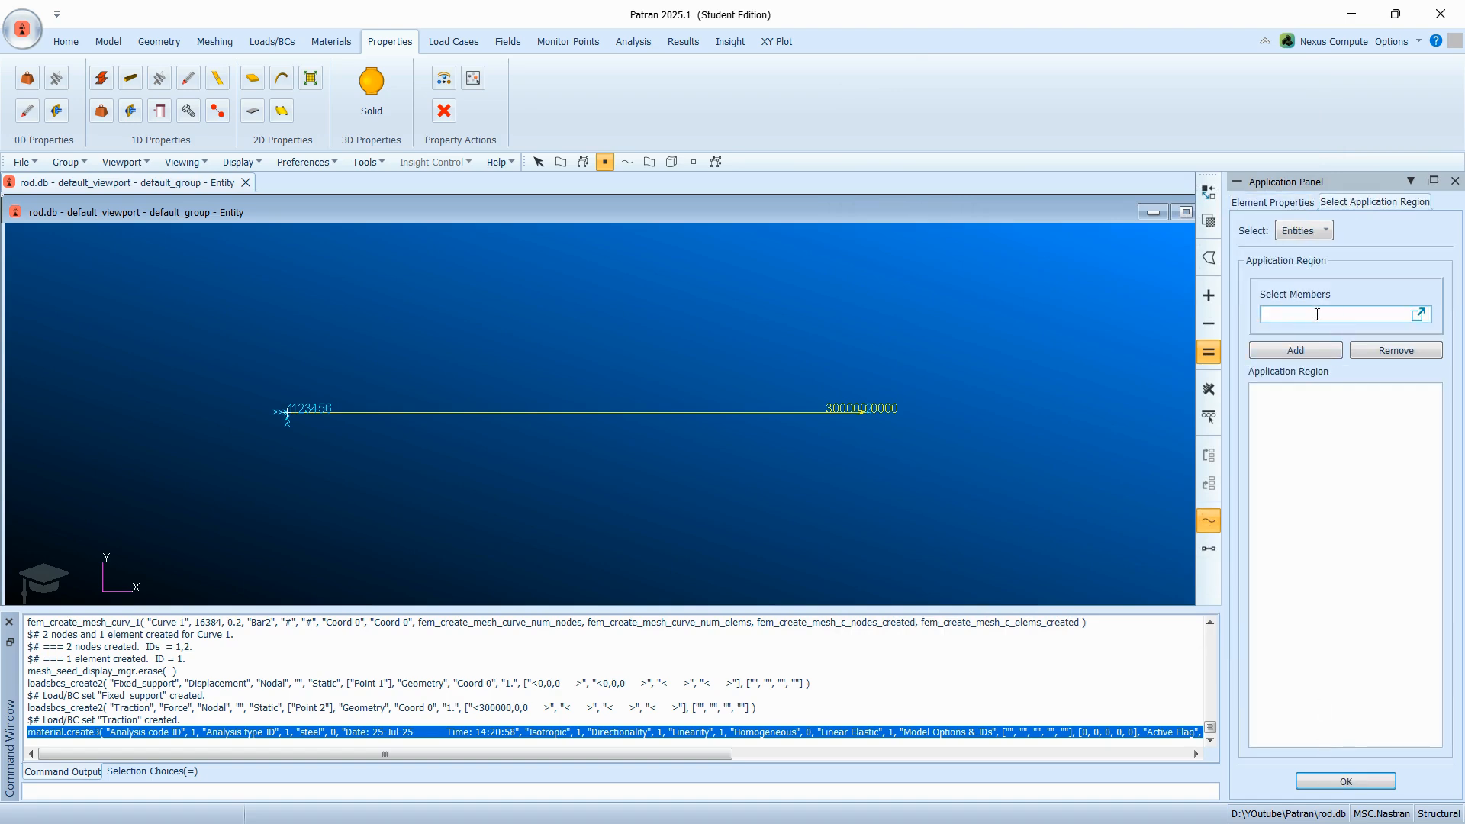
pyautogui.click(776, 412)
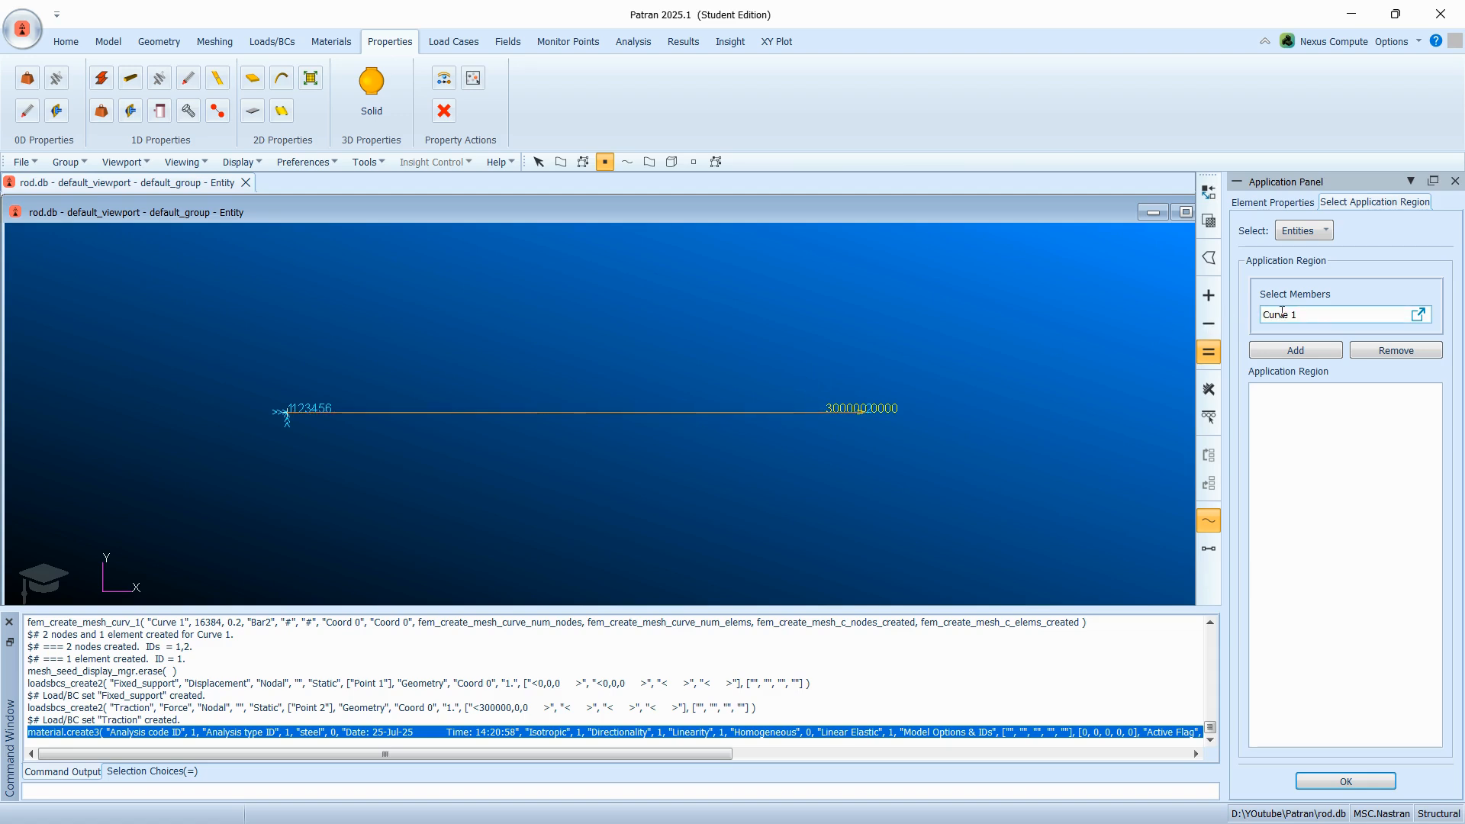
pyautogui.moveTo(1305, 317); pyautogui.dragTo(1256, 319)
pyautogui.write('curve 1')
pyautogui.press('Return')
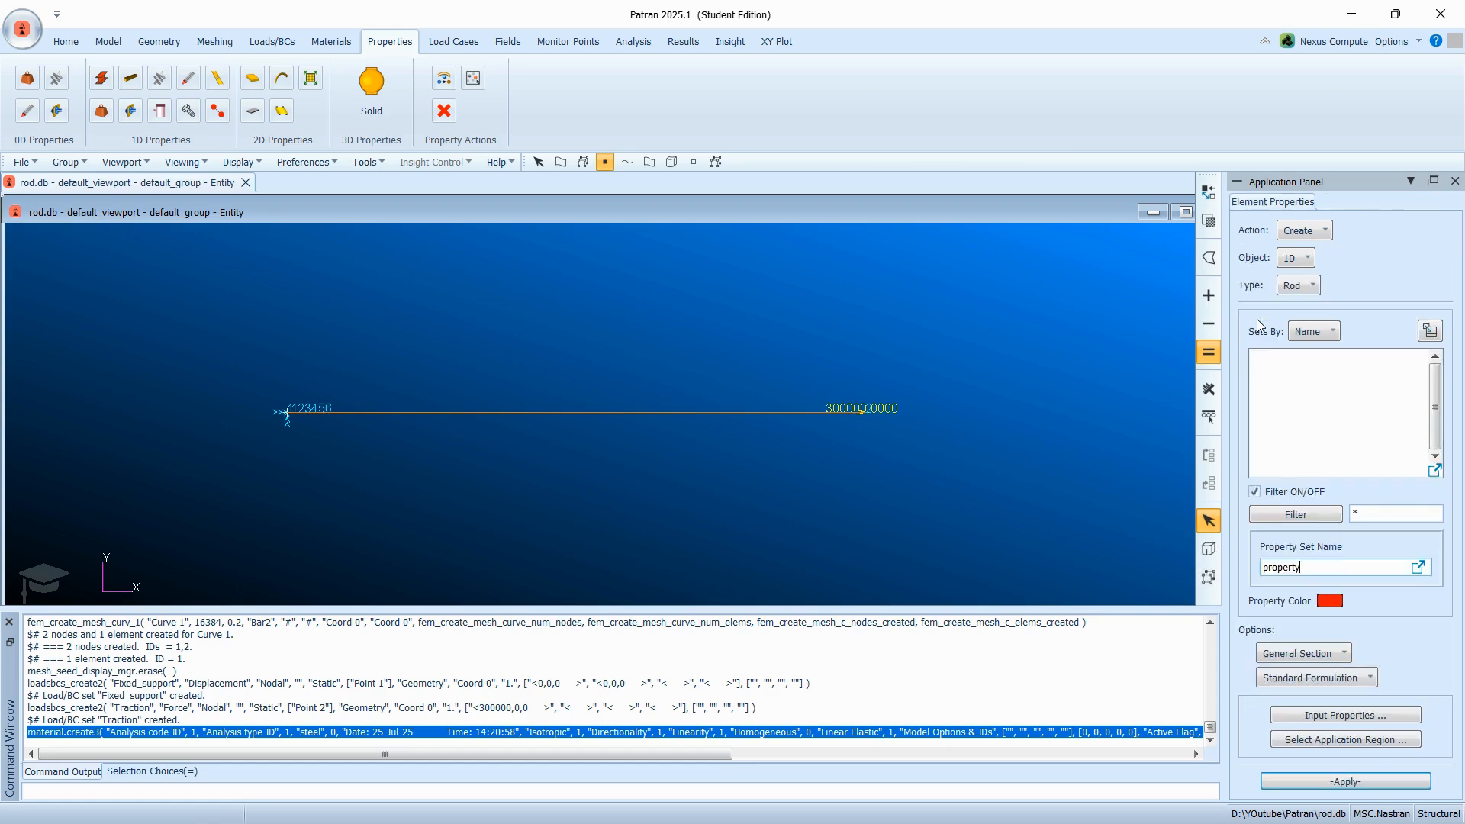
pyautogui.click(1340, 739)
pyautogui.click(1320, 354)
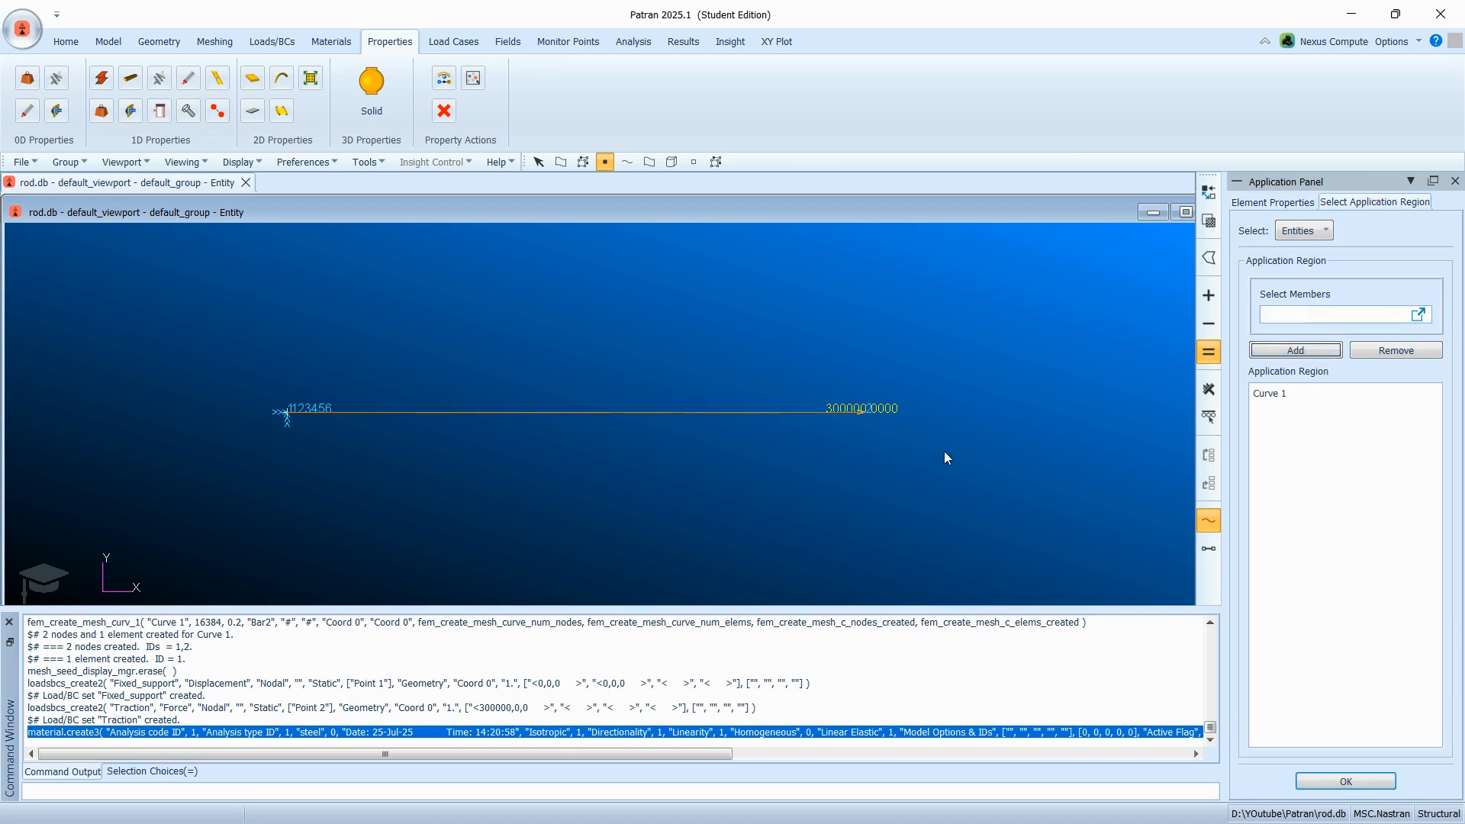
pyautogui.click(1346, 780)
pyautogui.click(1345, 781)
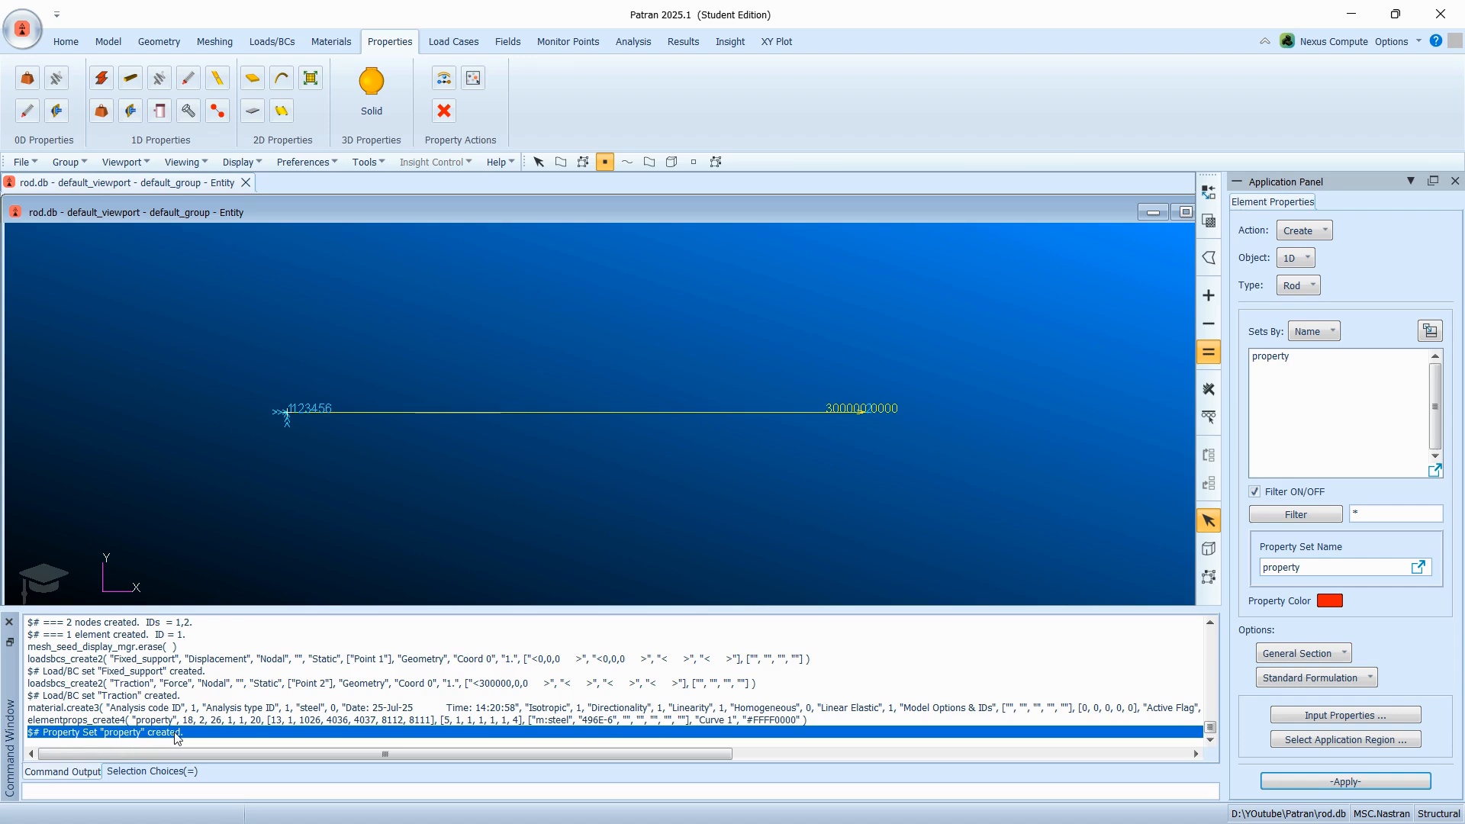
# Step: Open the analysis setup and accept the linear static solution type with its default solution parameters
pyautogui.click(479, 46)
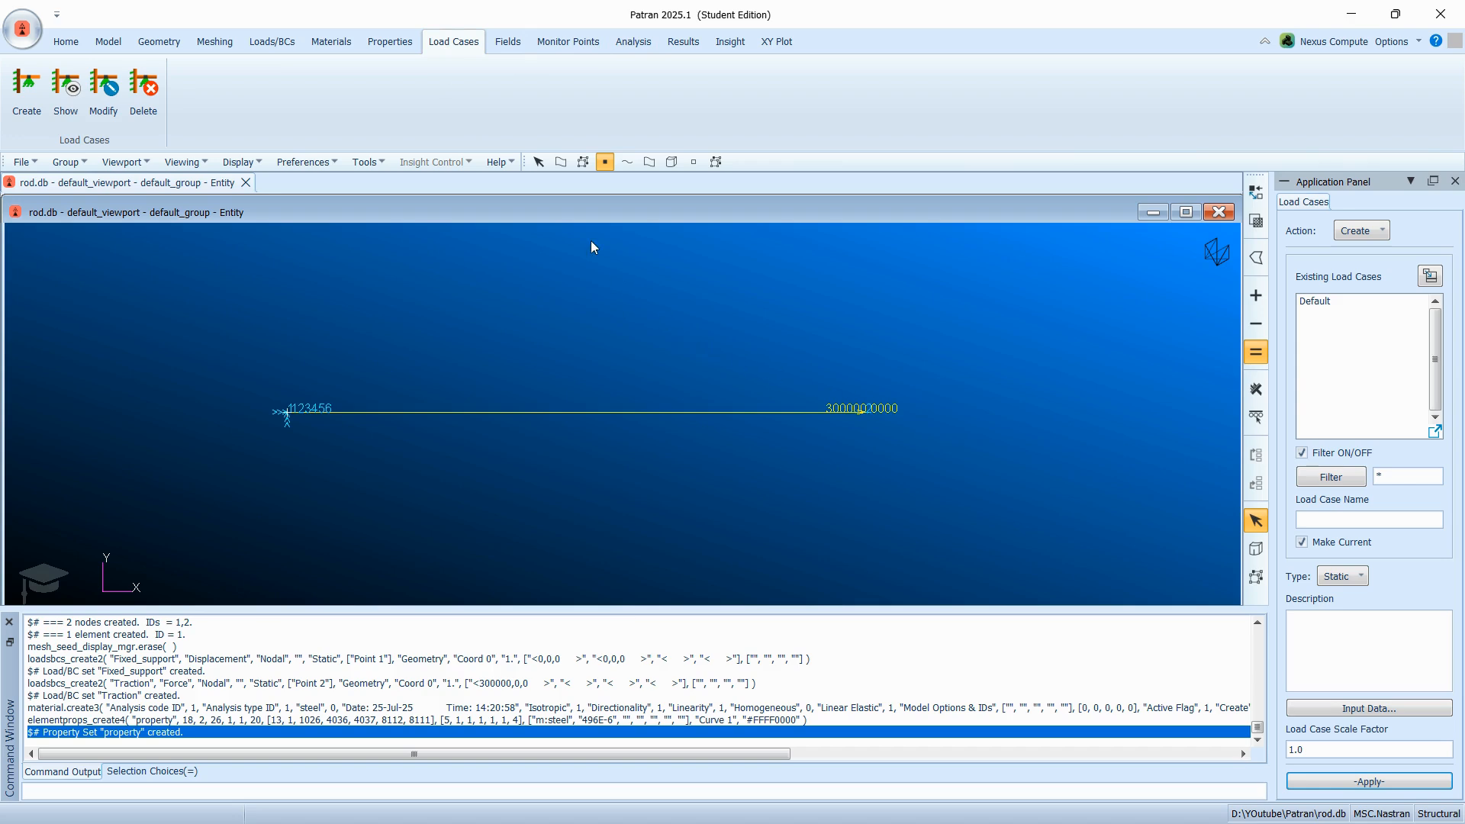
pyautogui.click(630, 43)
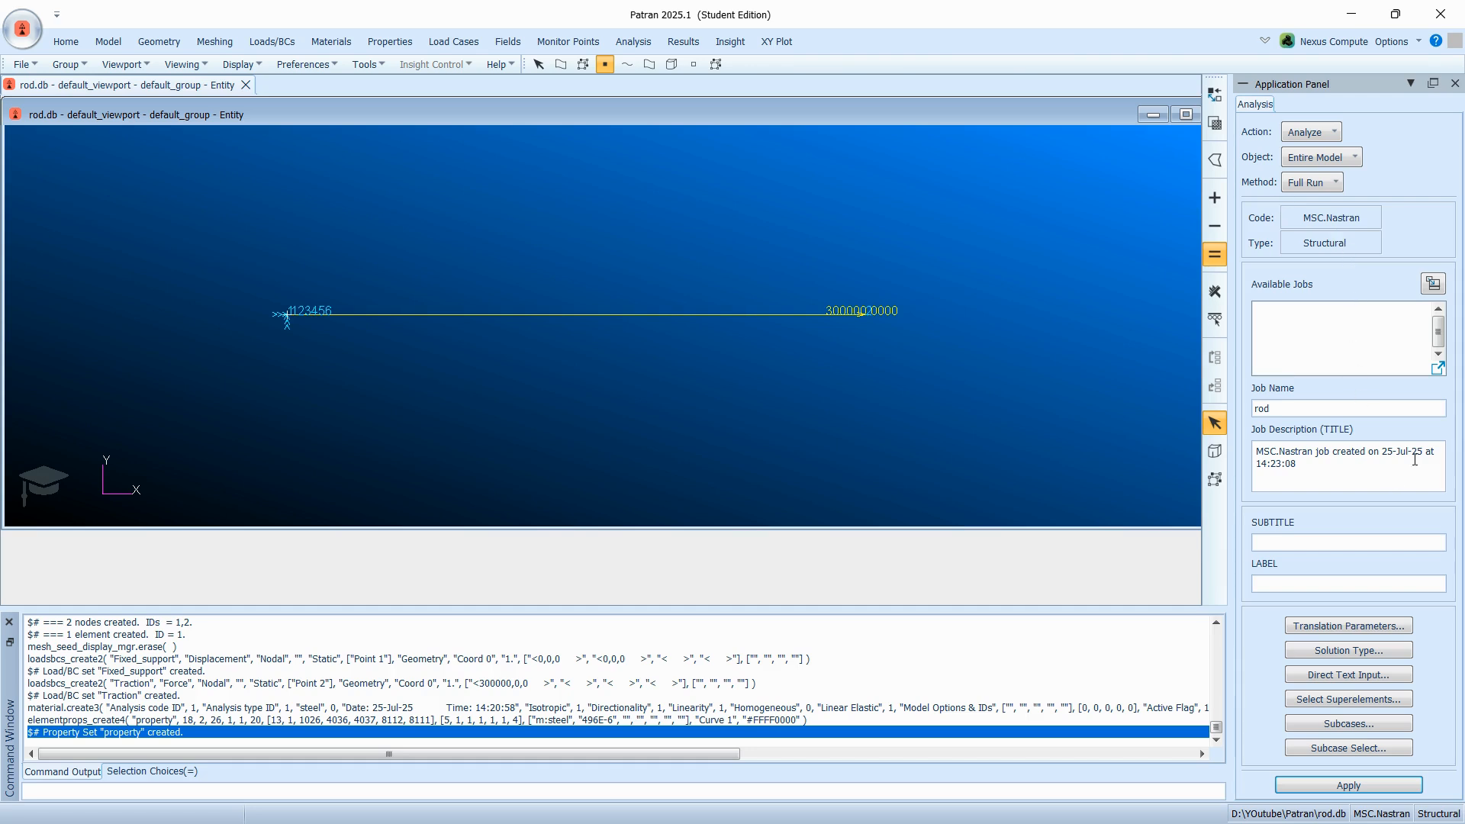
pyautogui.click(1331, 651)
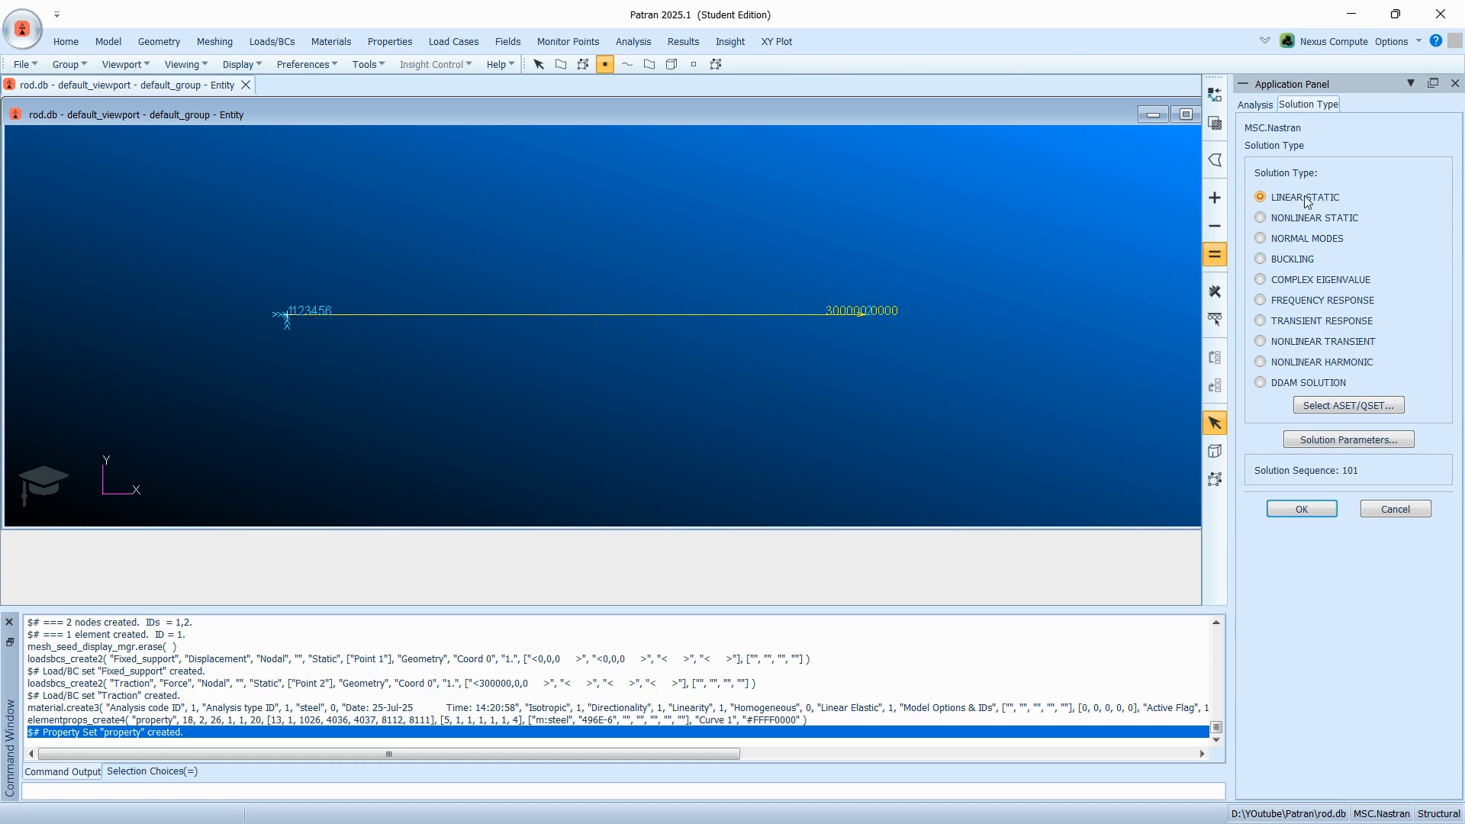
pyautogui.click(1395, 439)
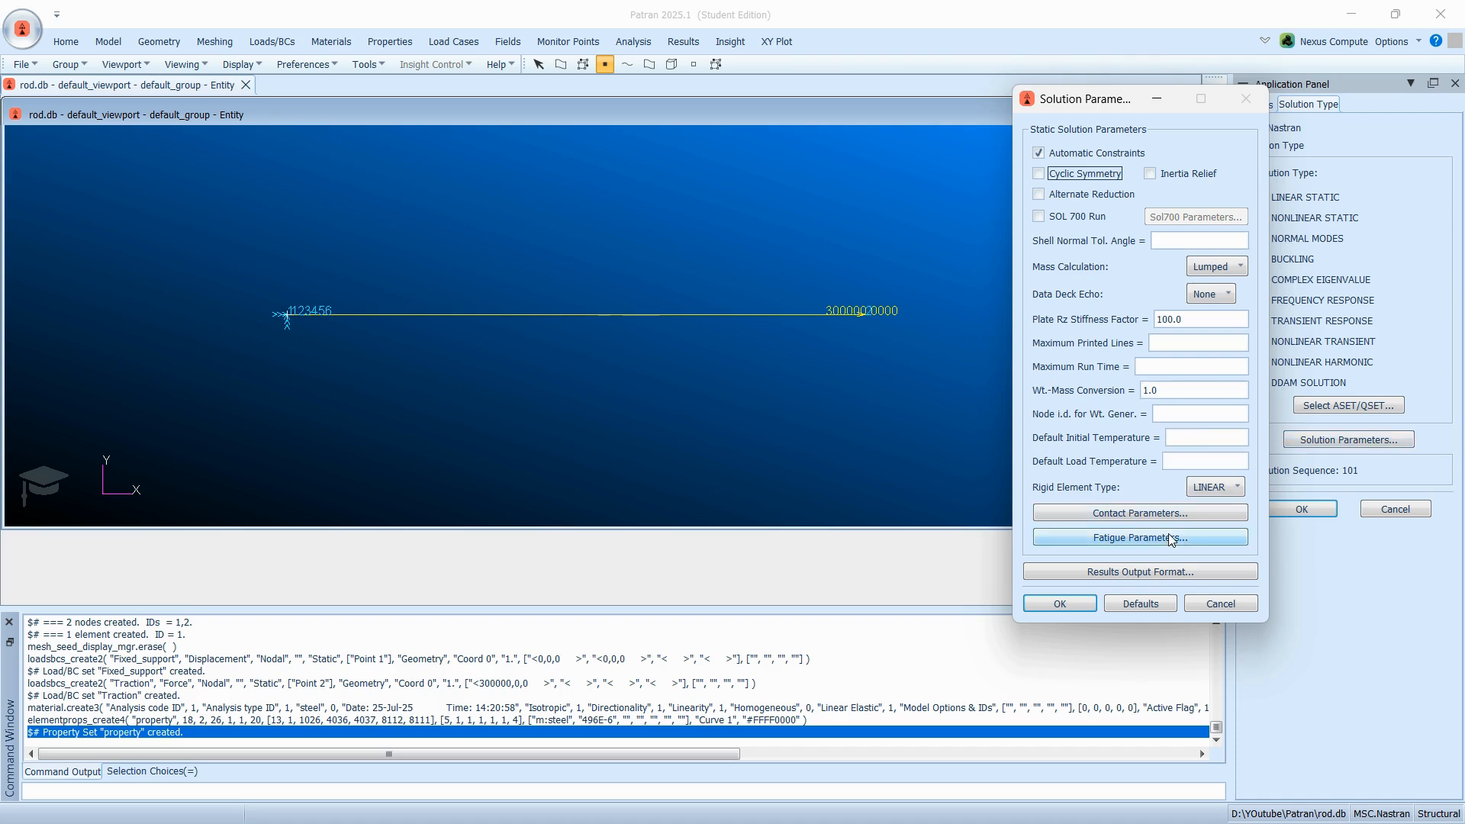
pyautogui.click(1068, 607)
pyautogui.click(1276, 508)
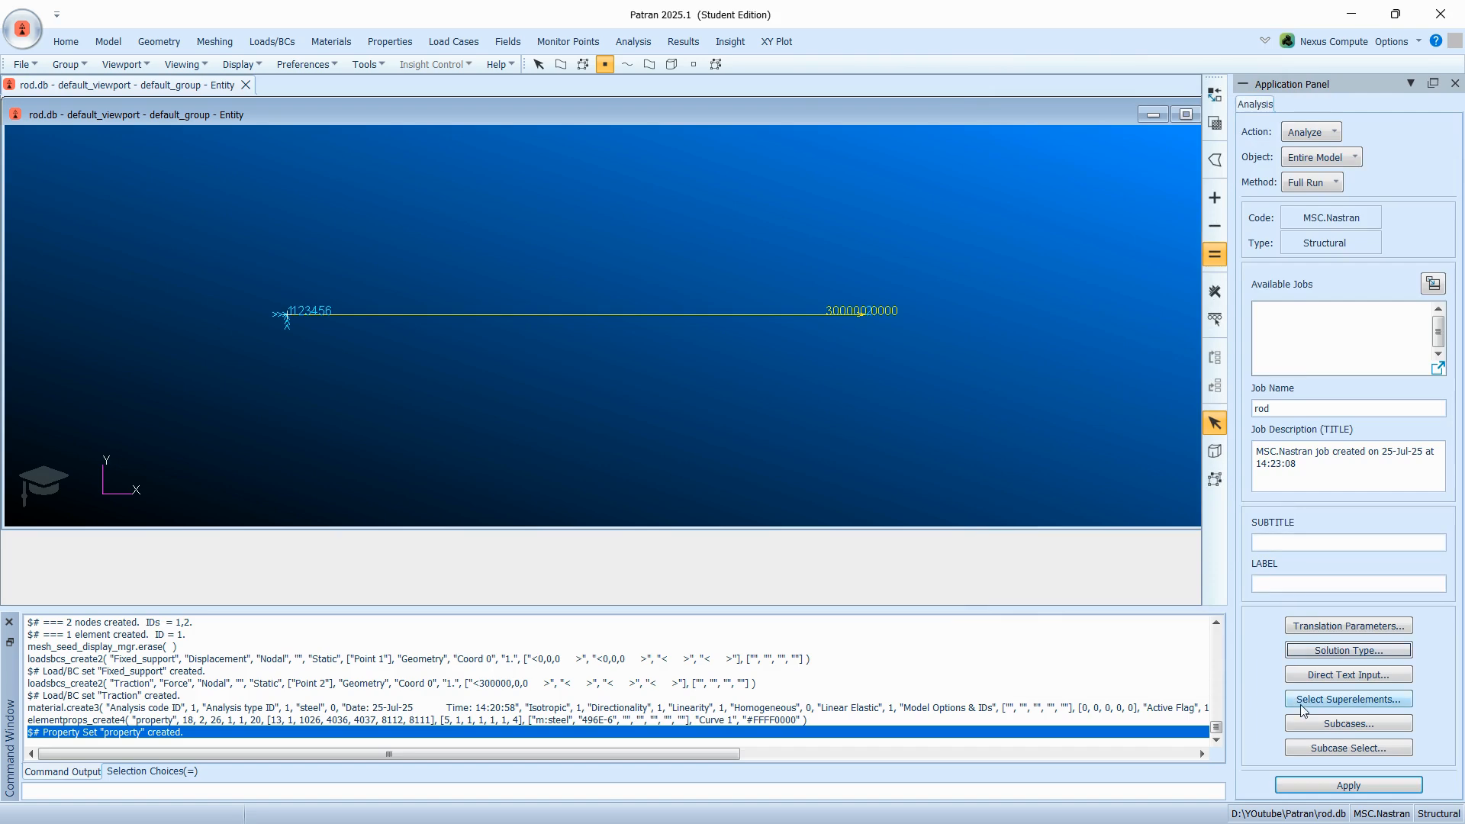
# Step: Add Element Strains to the Default subcase's output requests and apply the subcase
pyautogui.click(1307, 725)
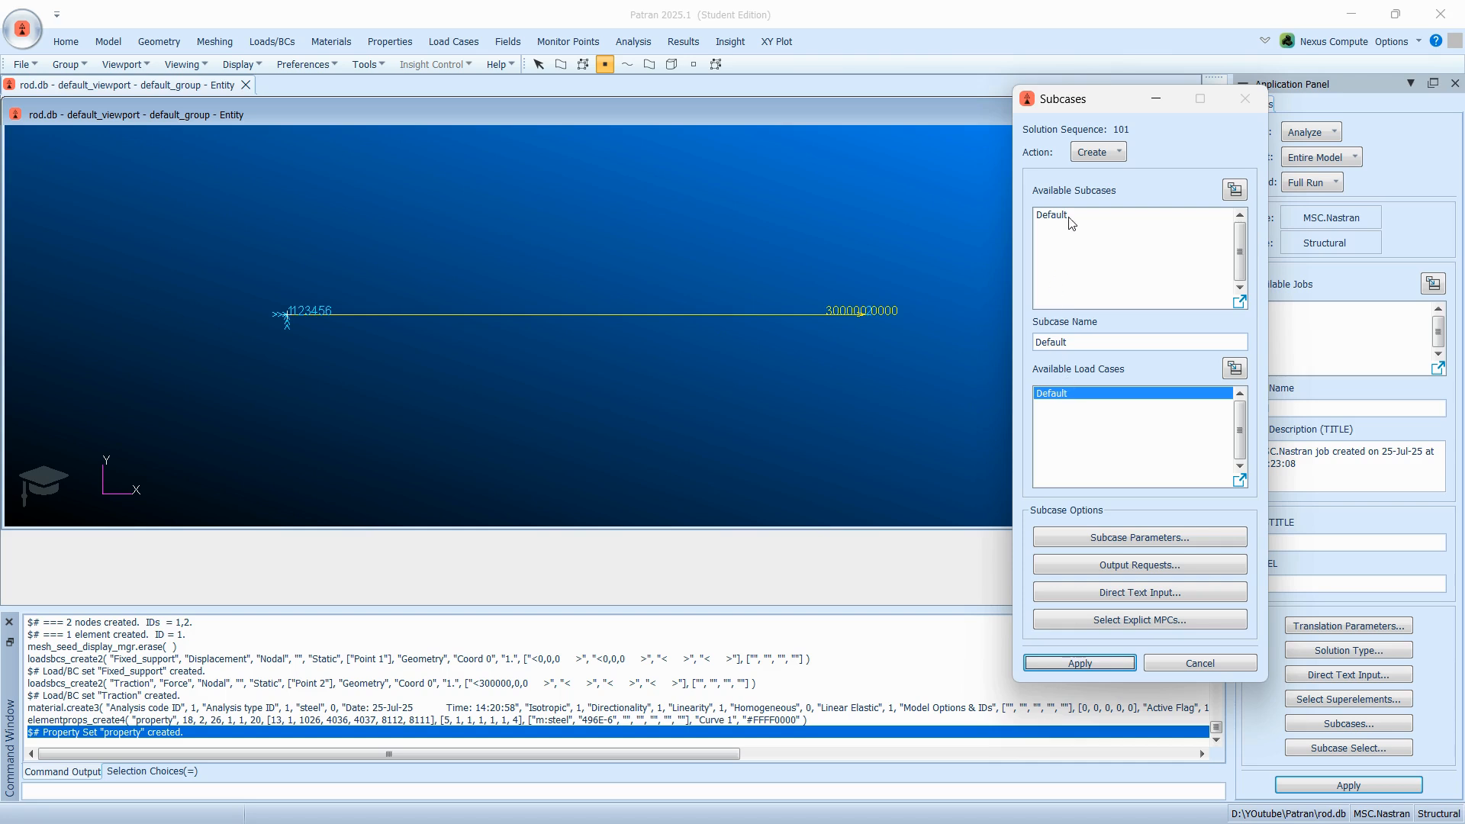
pyautogui.click(1133, 569)
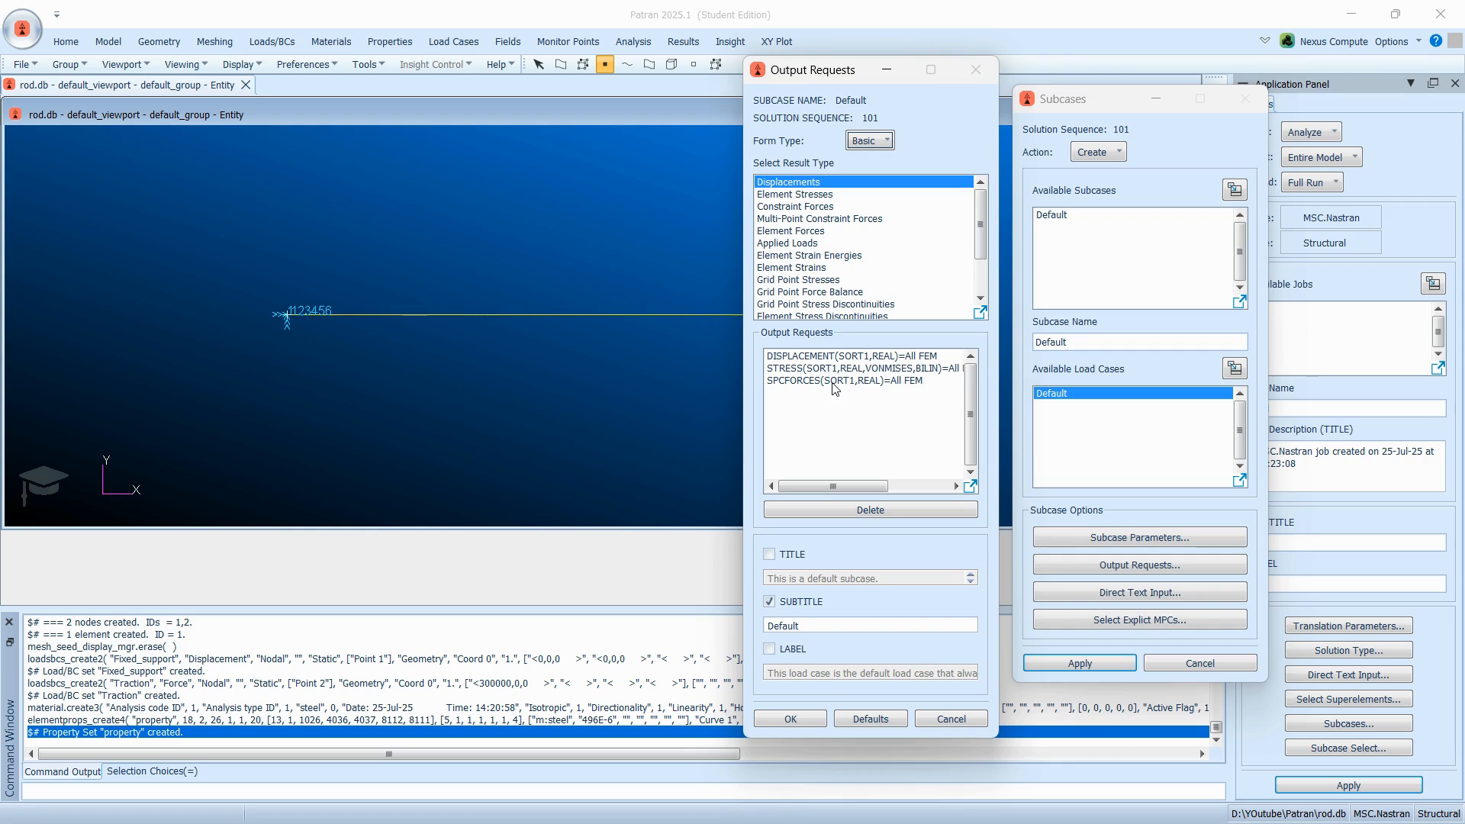
pyautogui.click(809, 271)
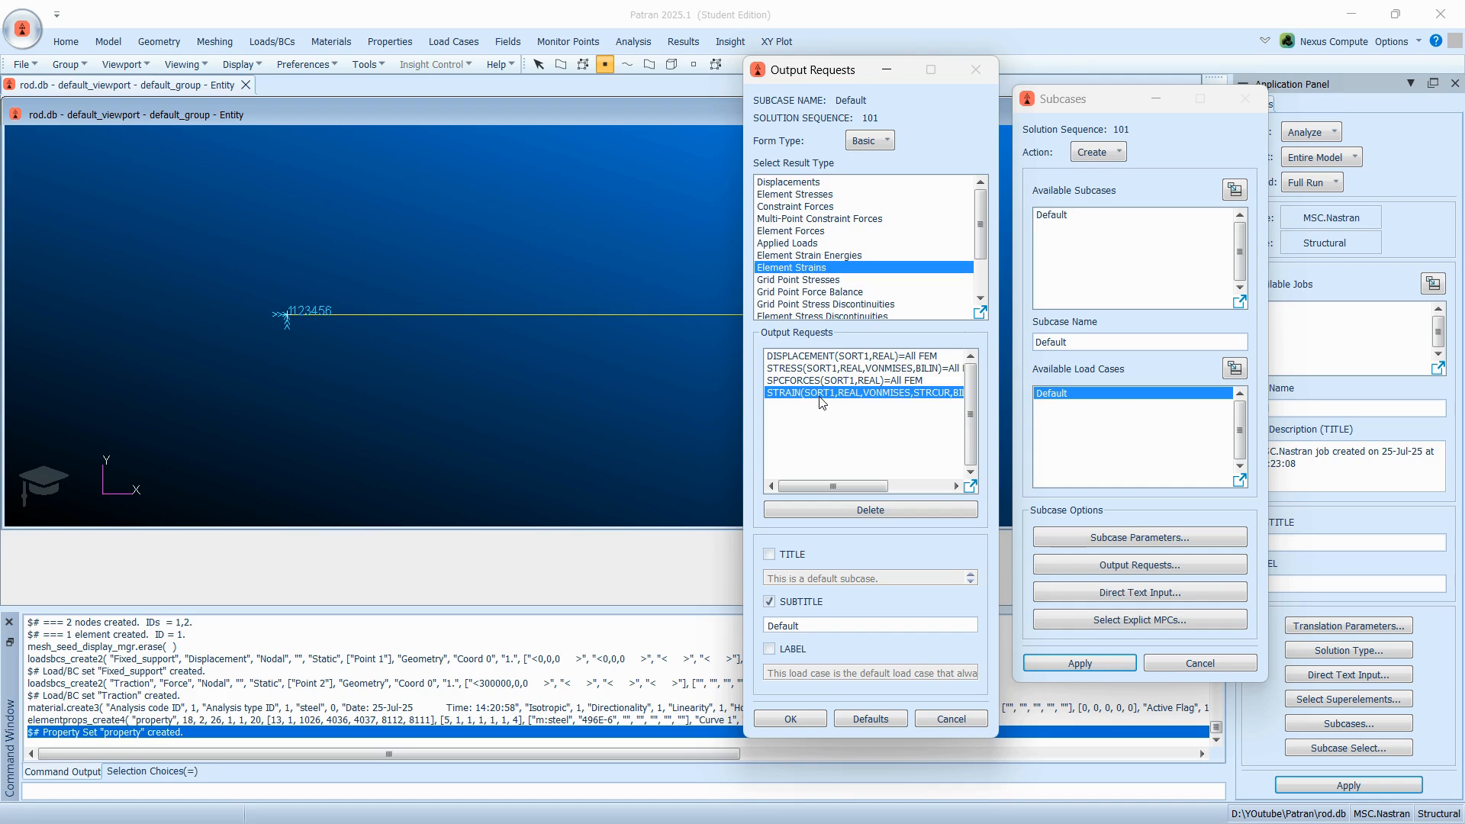
pyautogui.scroll(-2, 822, 258)
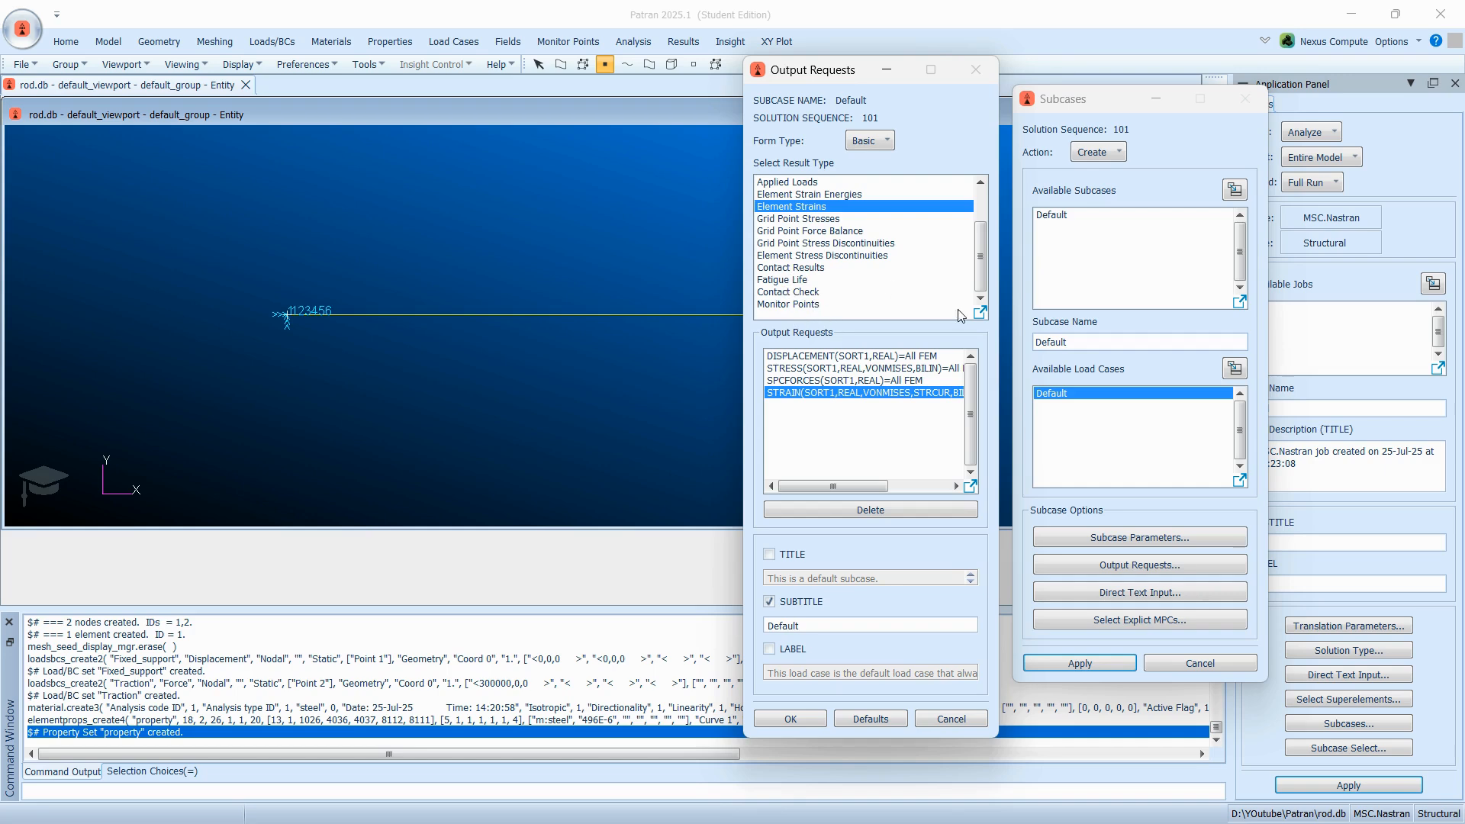
pyautogui.click(799, 719)
pyautogui.click(1052, 661)
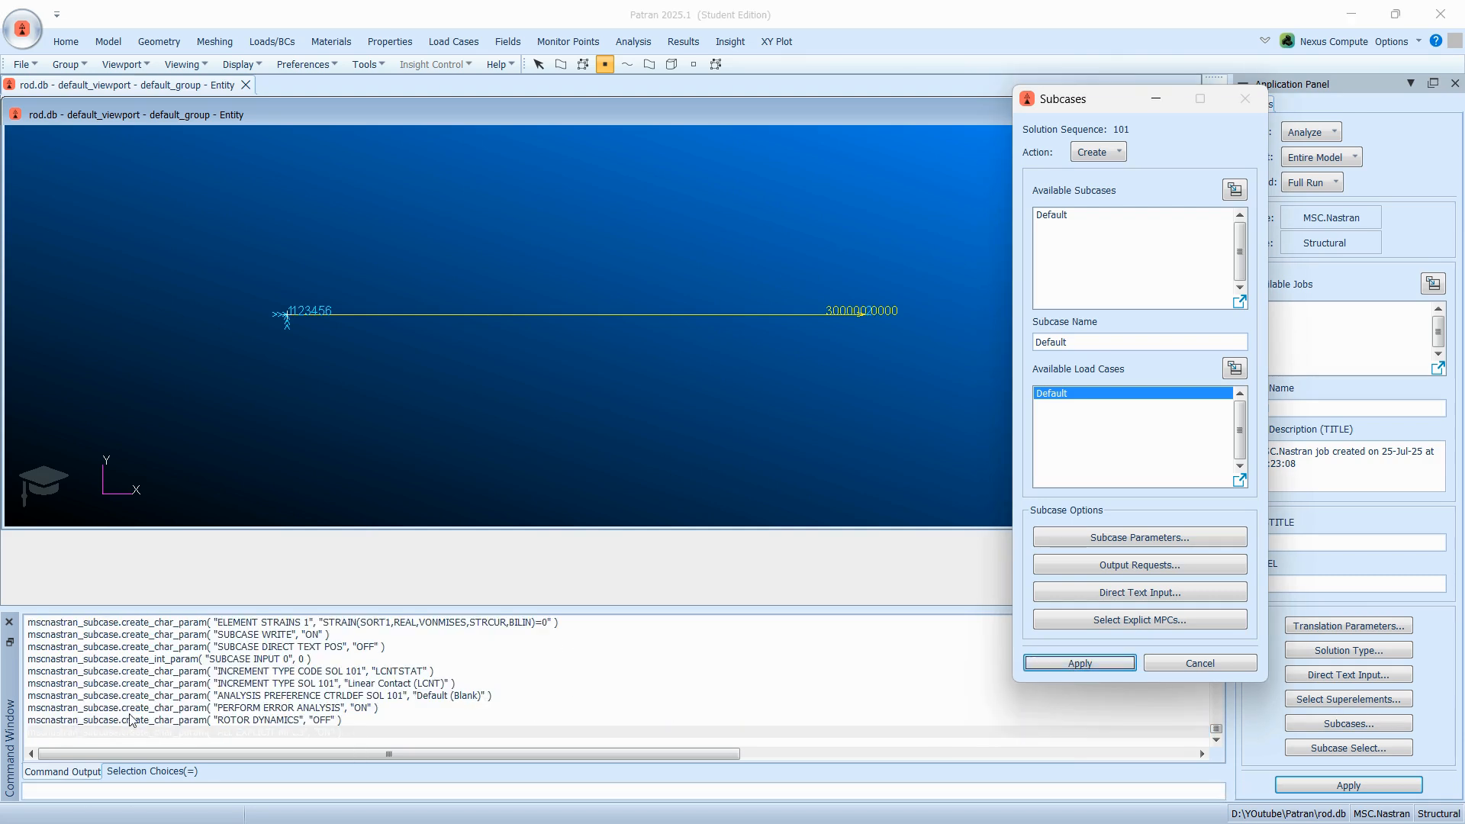
pyautogui.click(1173, 659)
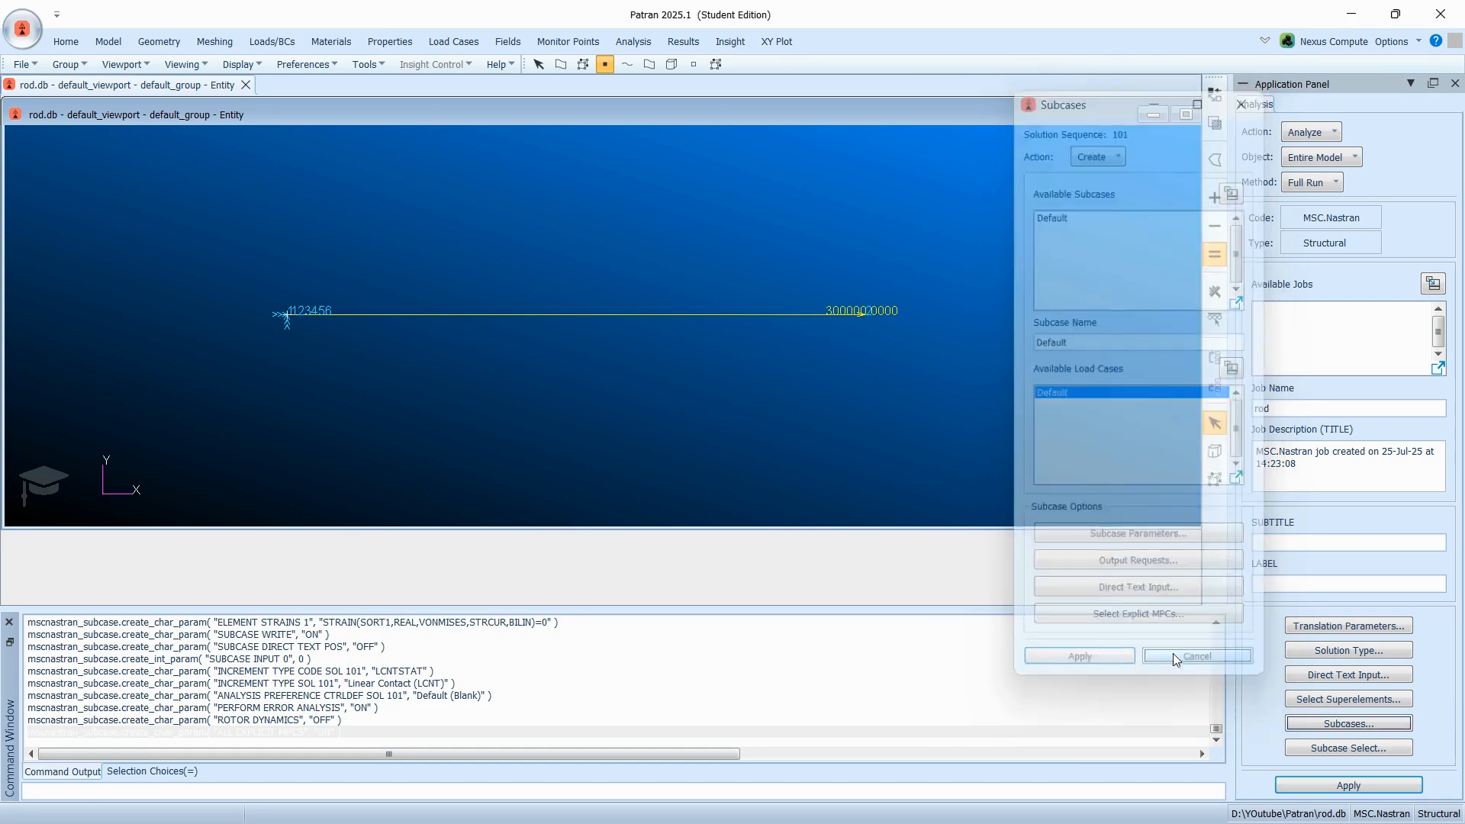
# Step: Run the full analysis of the entire model and attach the HDF5 results file rod.h5
pyautogui.click(1337, 782)
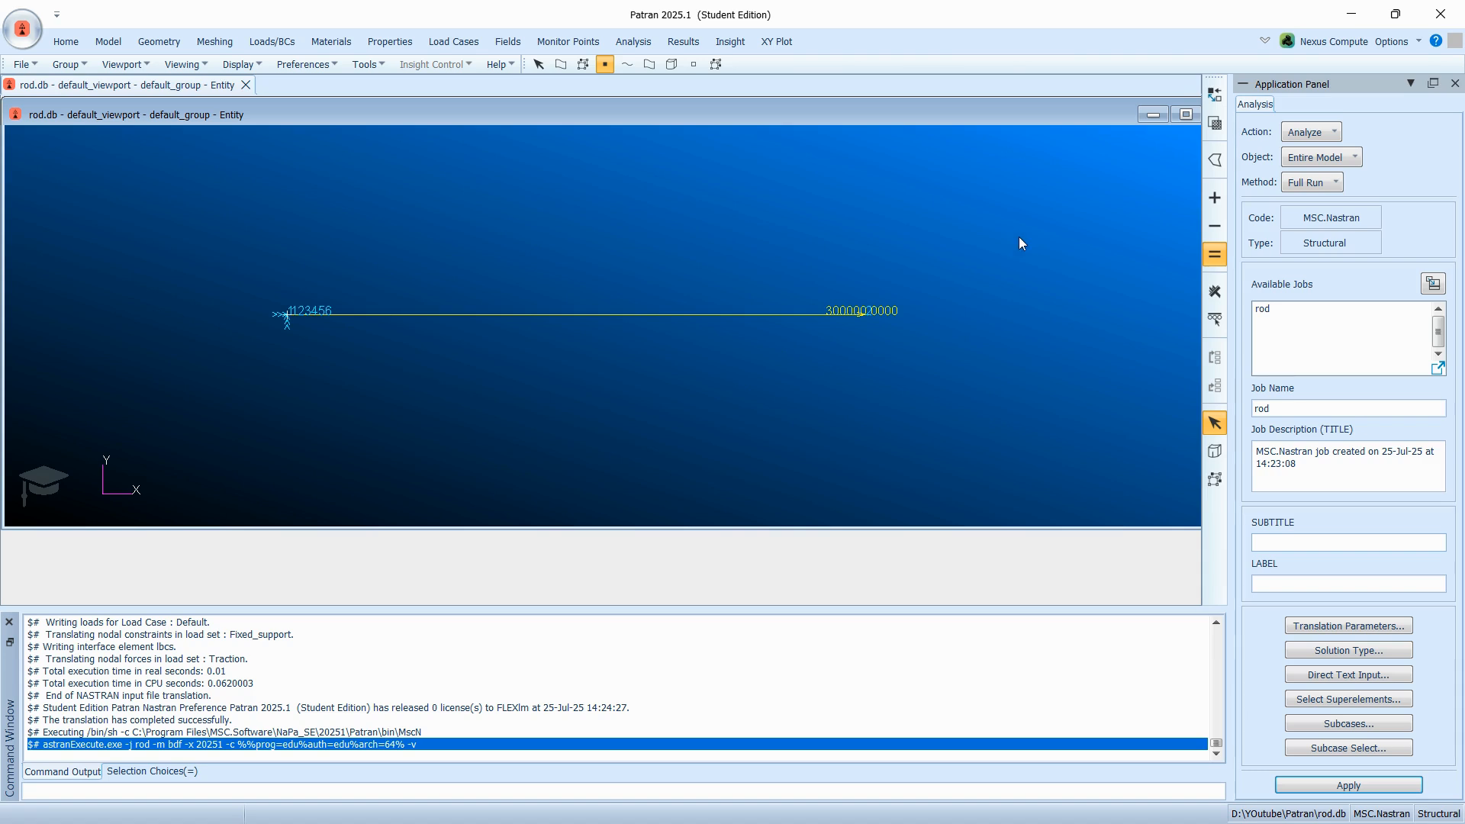
pyautogui.click(1316, 134)
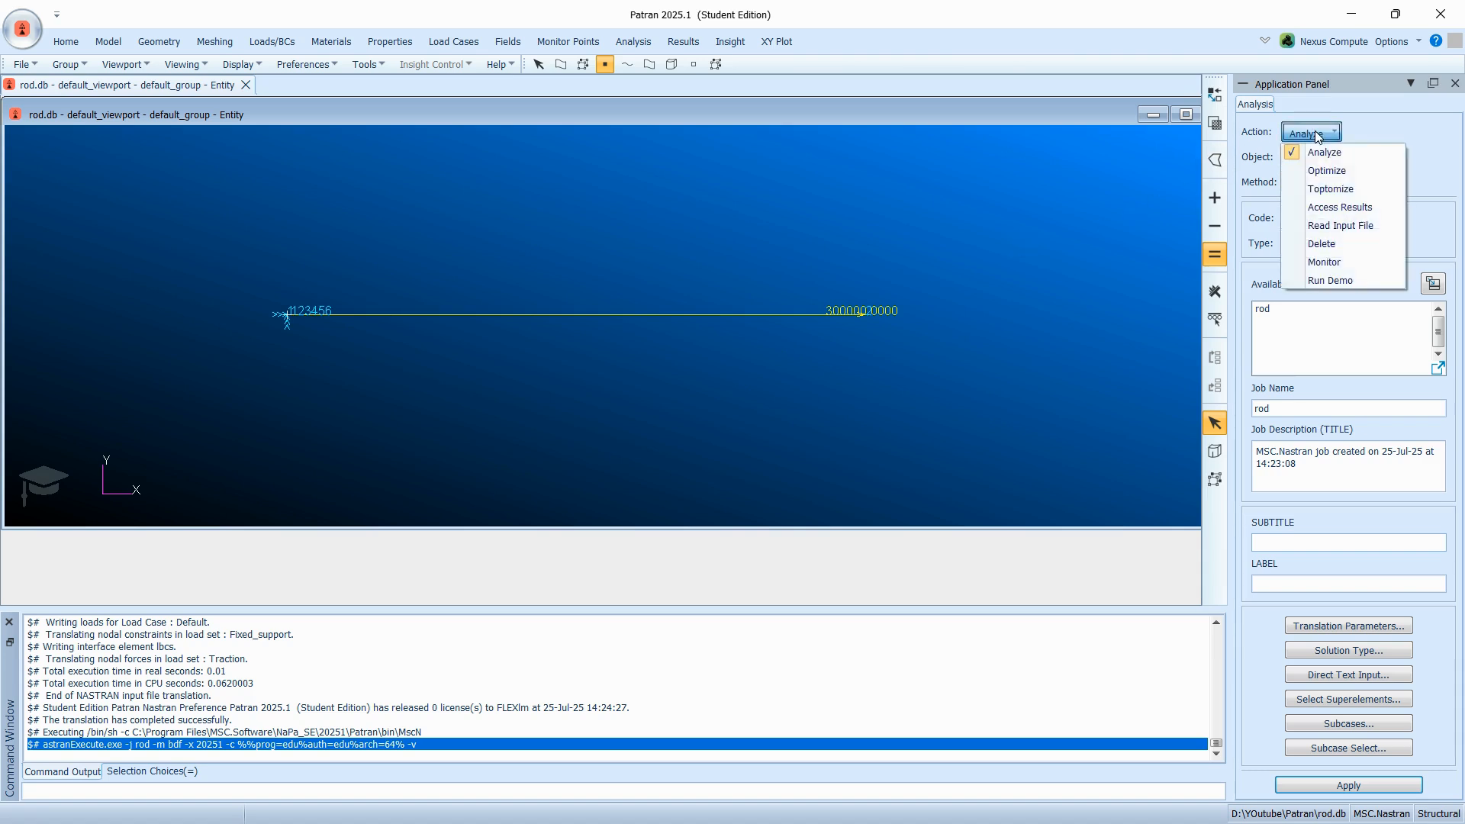
pyautogui.click(1328, 208)
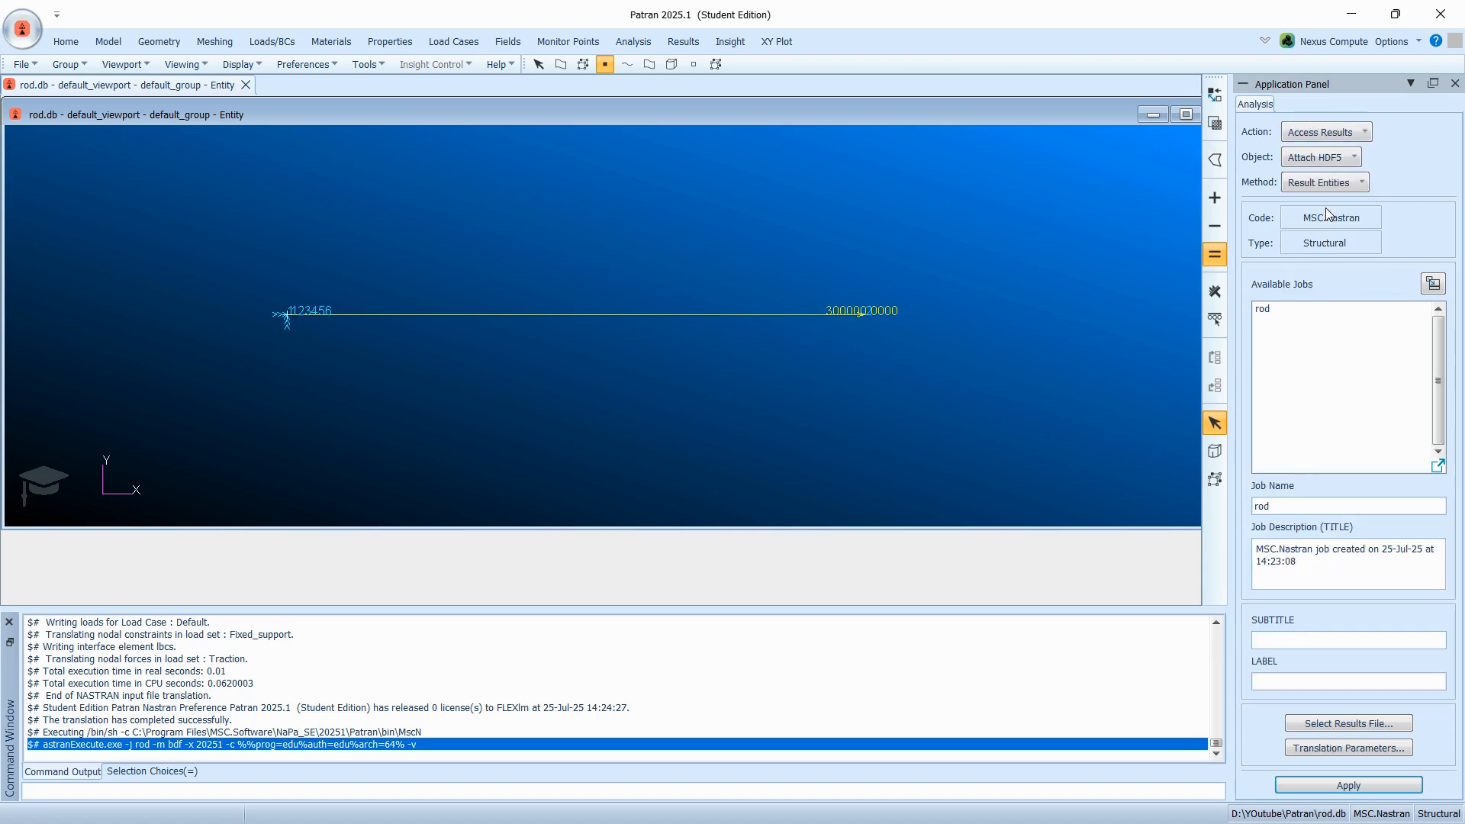
pyautogui.click(1314, 731)
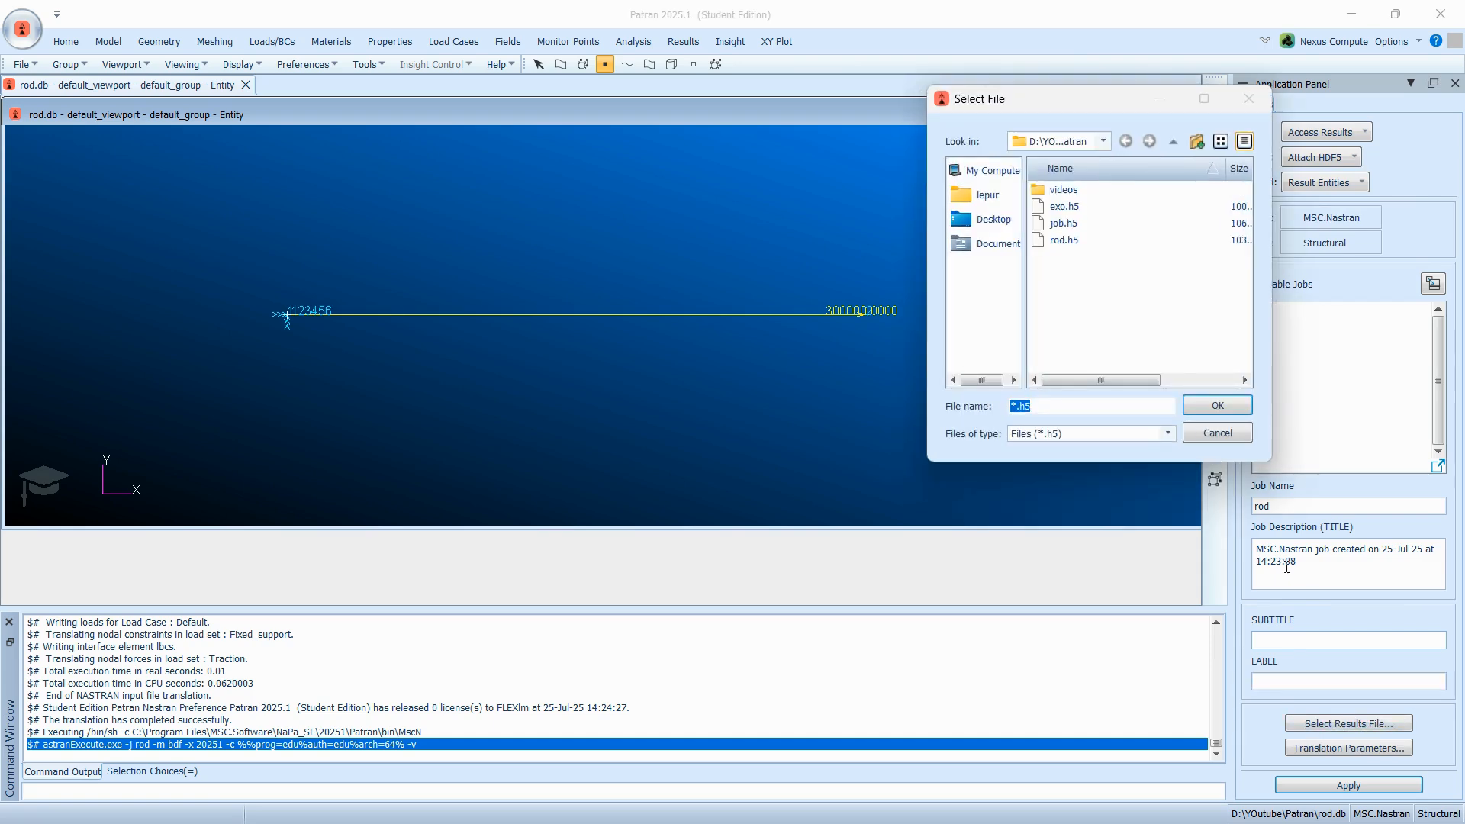
pyautogui.click(1064, 241)
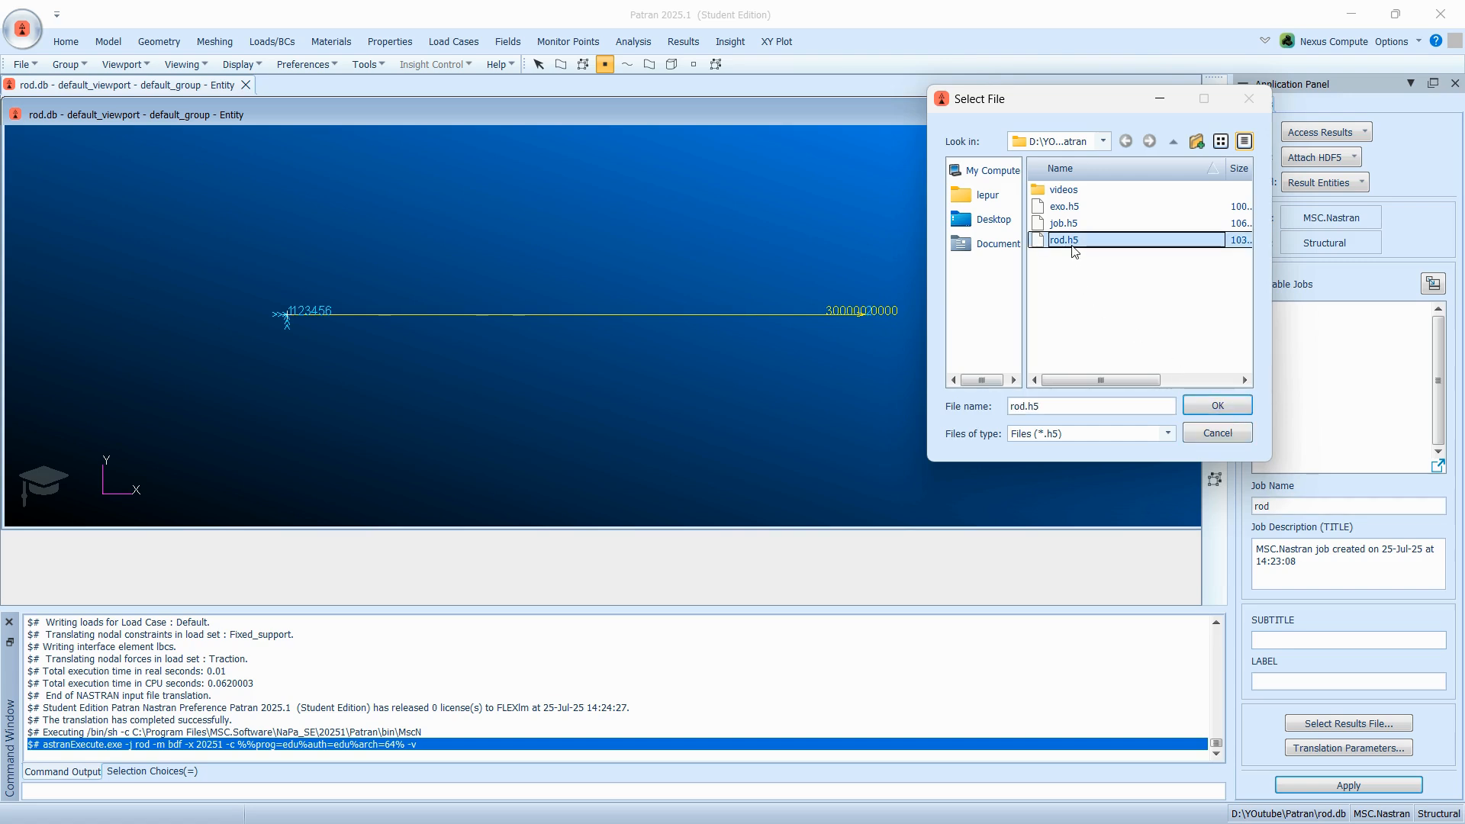
pyautogui.click(1216, 402)
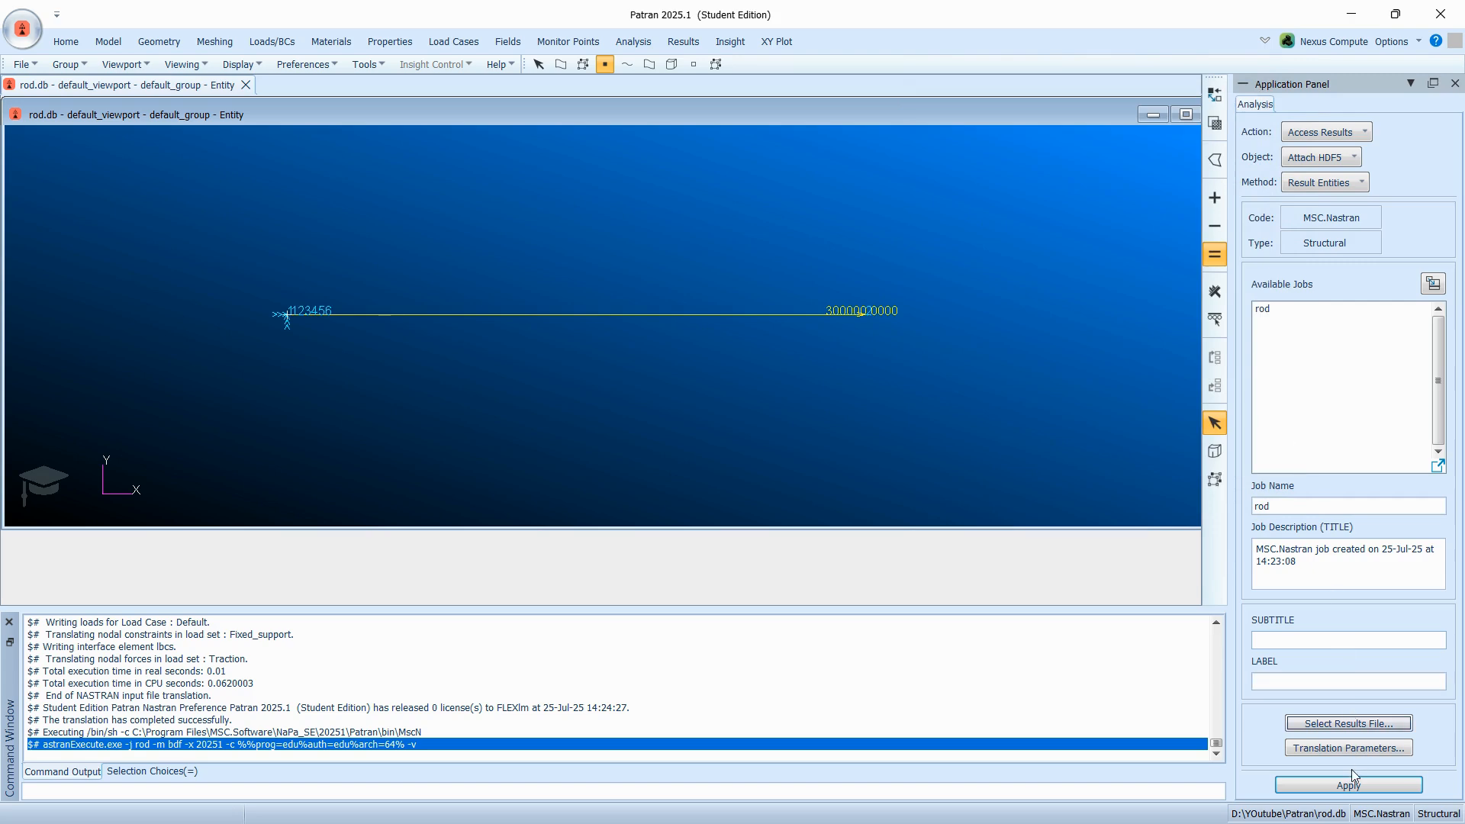
pyautogui.click(1350, 782)
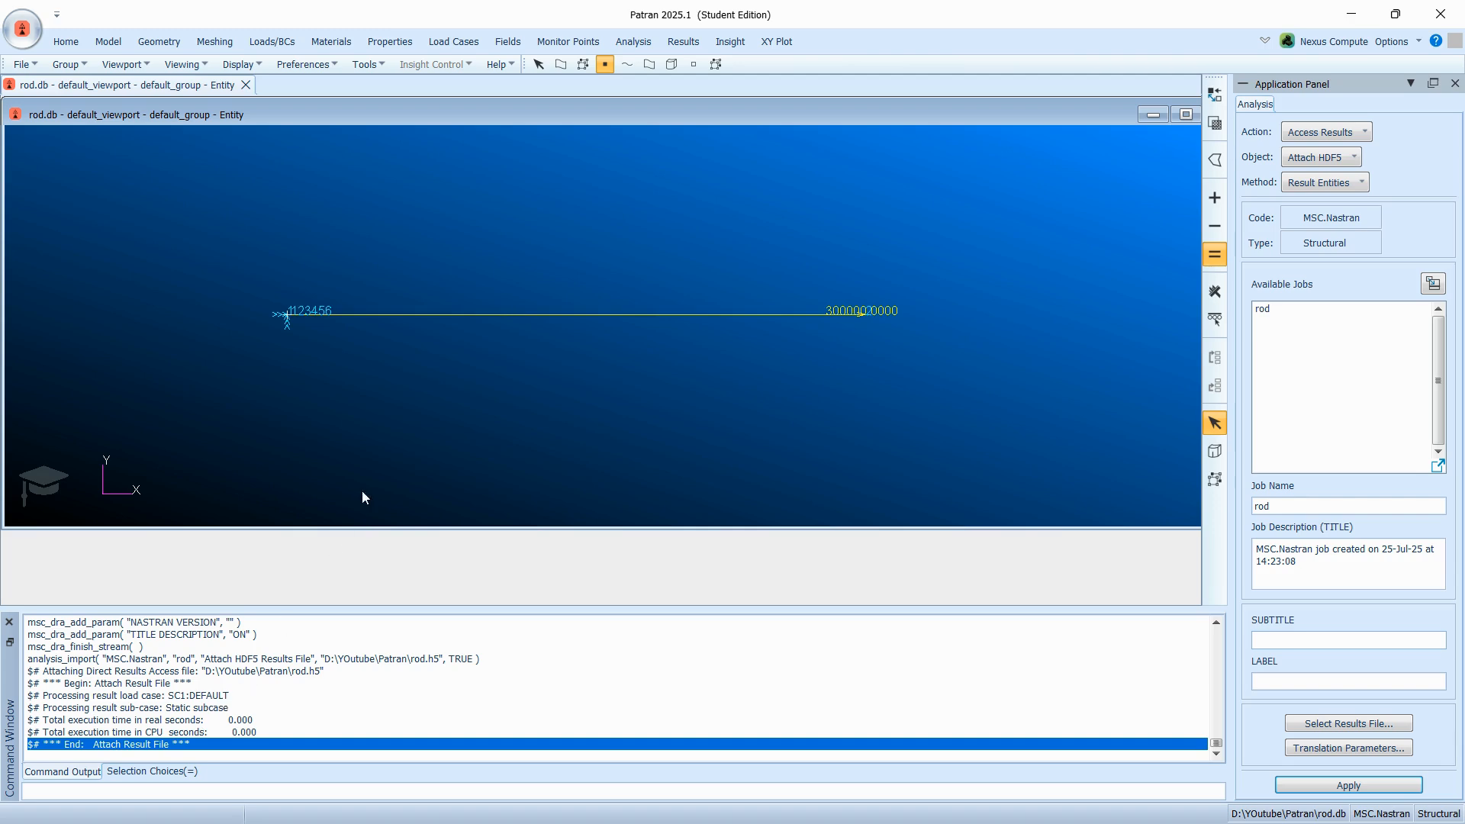
# Step: Plot translational displacements as both fringe and deformation, and narrow the side panel to uncover the colour legend
pyautogui.click(683, 41)
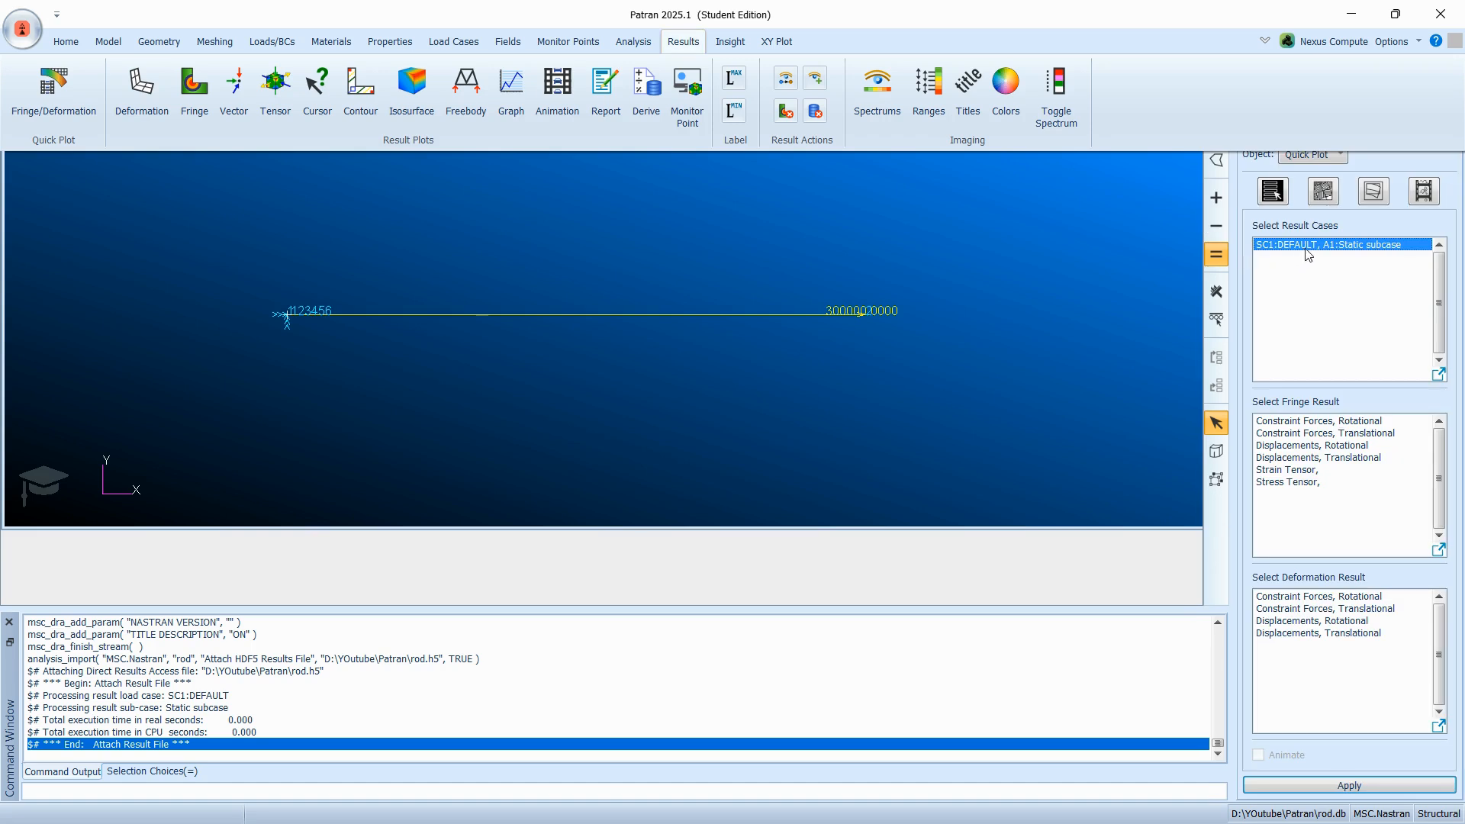
pyautogui.click(1301, 456)
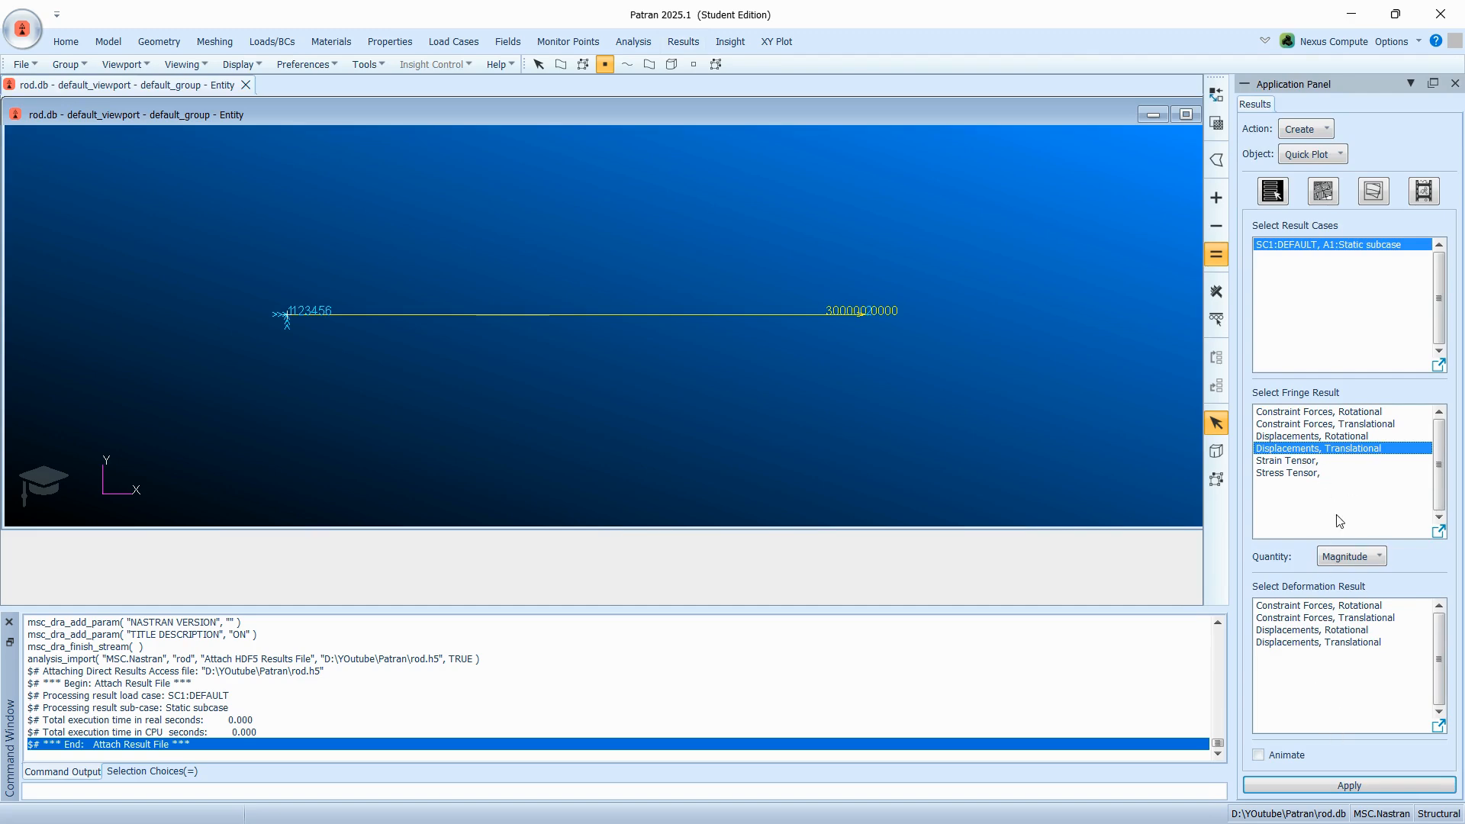
pyautogui.click(1331, 643)
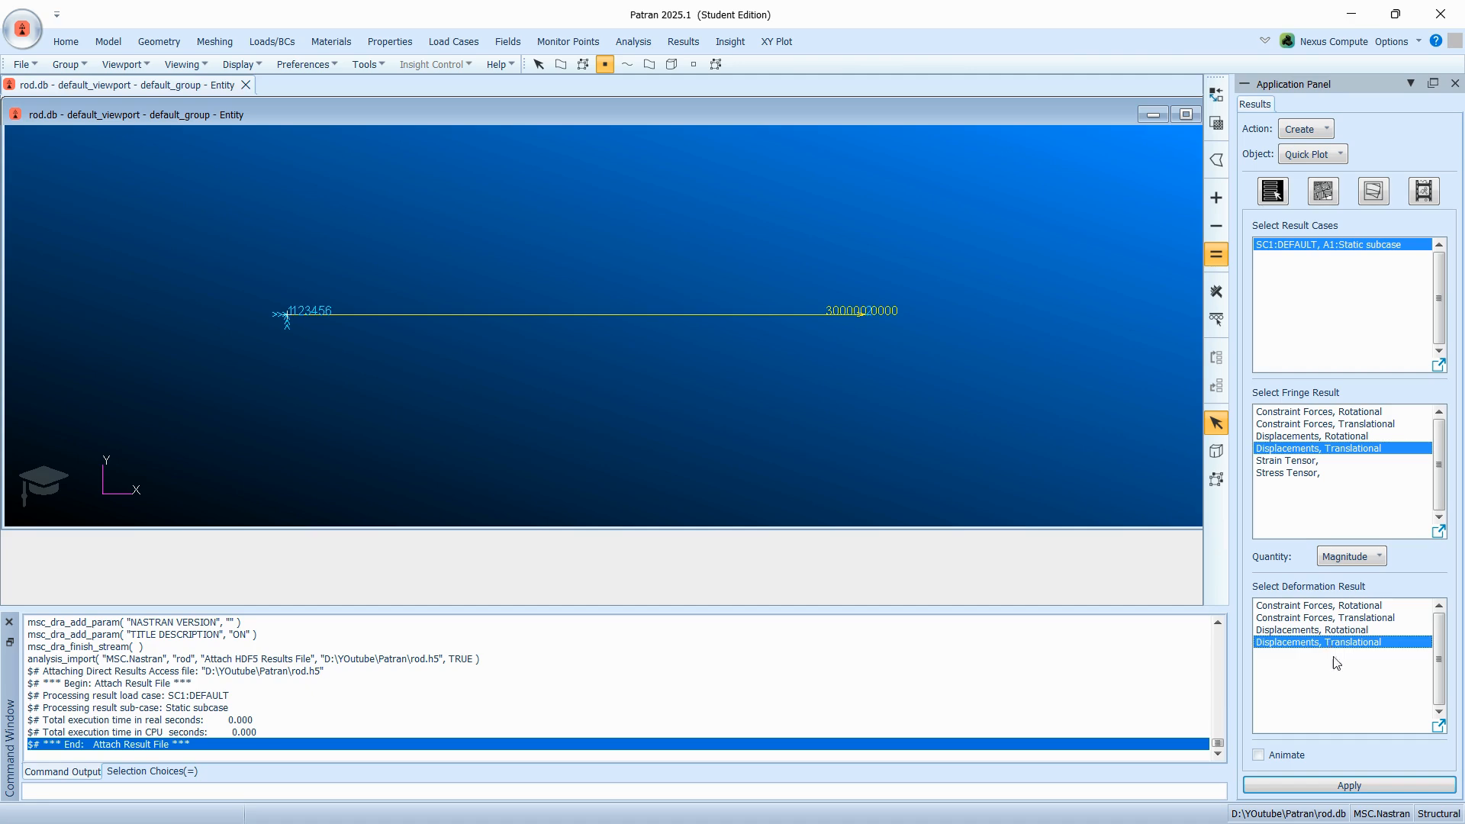
pyautogui.click(1352, 786)
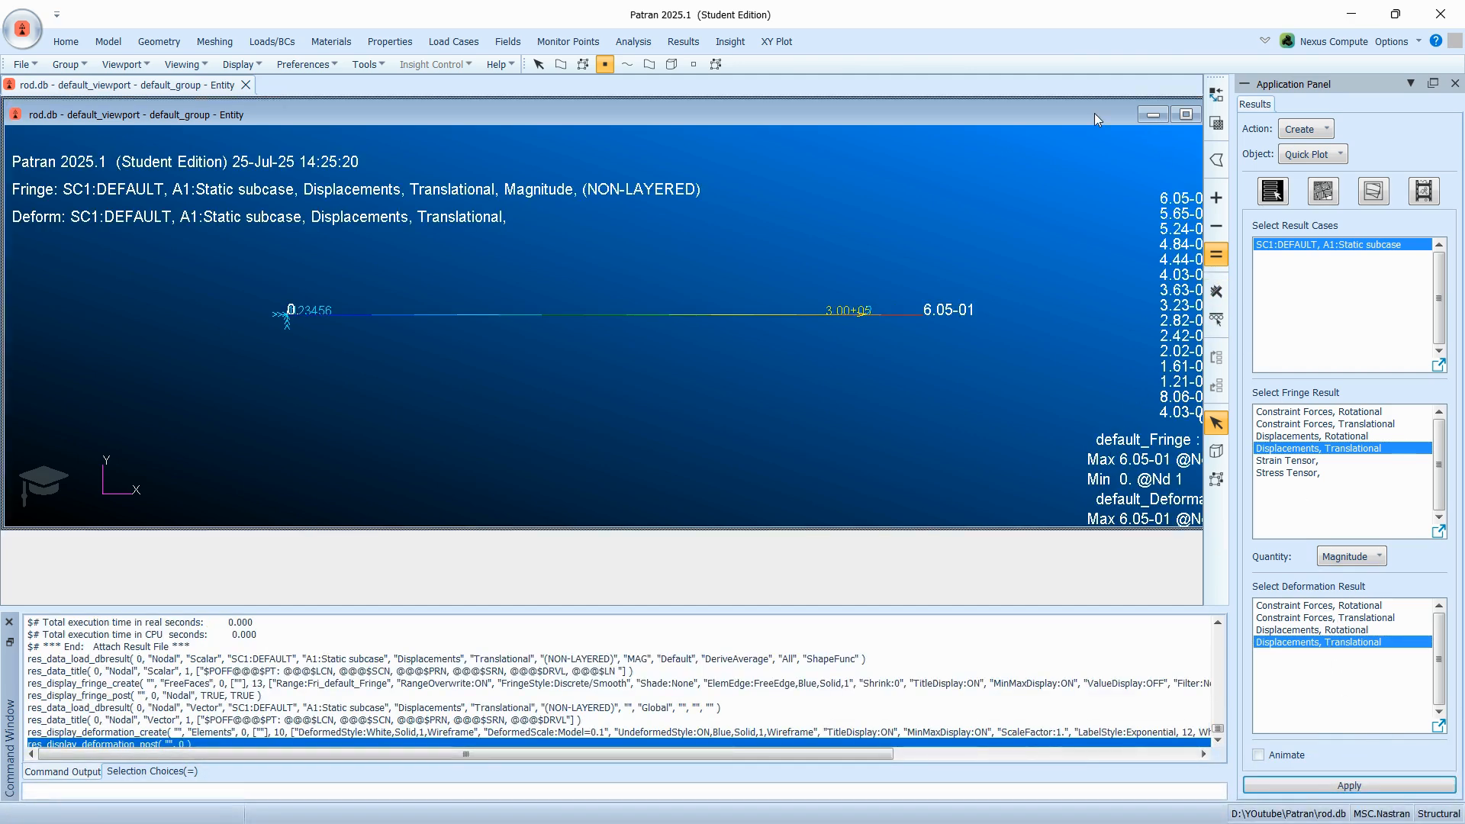
pyautogui.moveTo(1232, 136); pyautogui.dragTo(1284, 136)
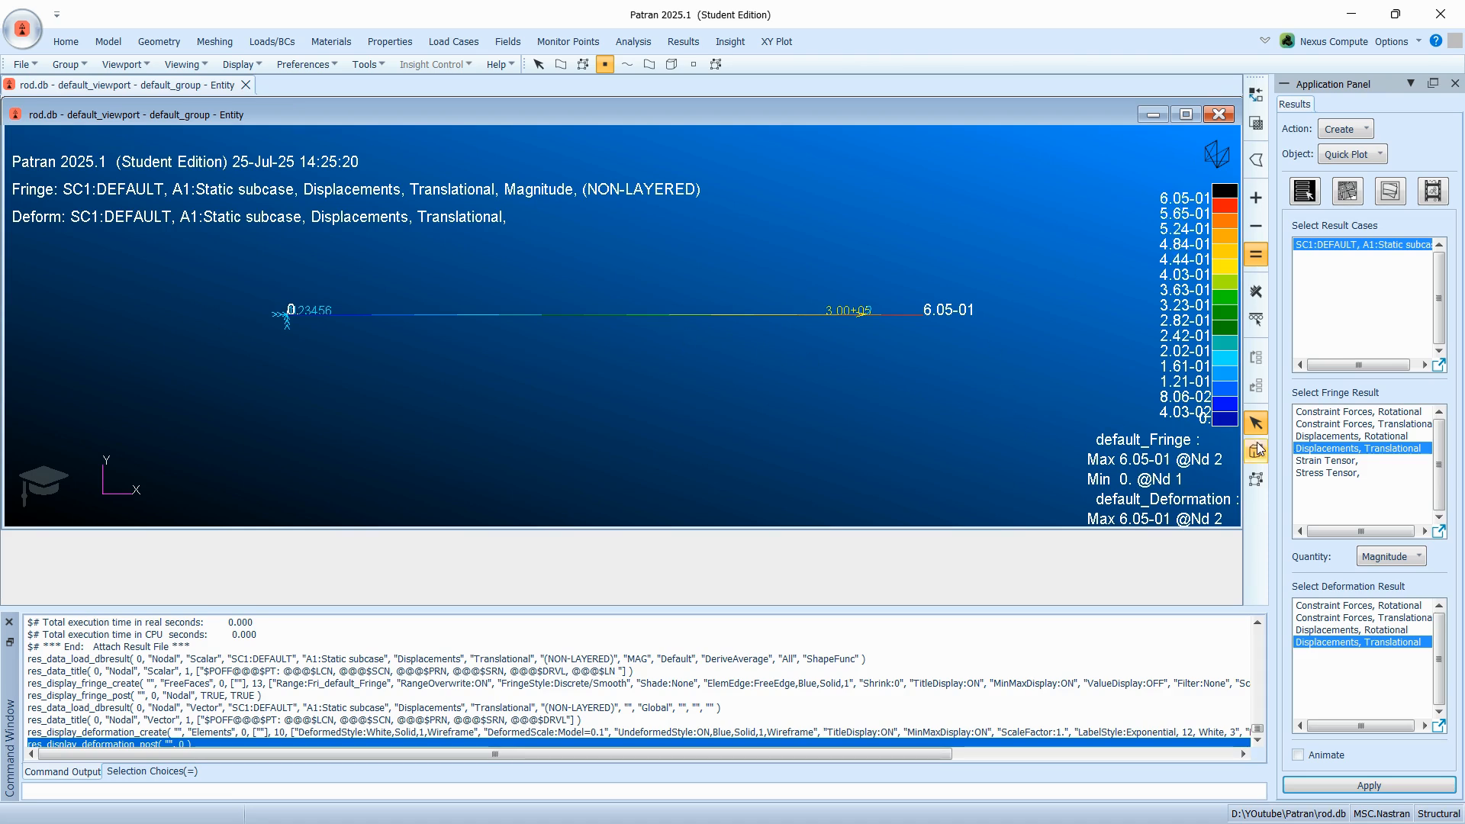
# Step: Plot the von Mises fringe of the strain tensor, followed by that of the stress tensor, on the deformed rod
pyautogui.click(1335, 460)
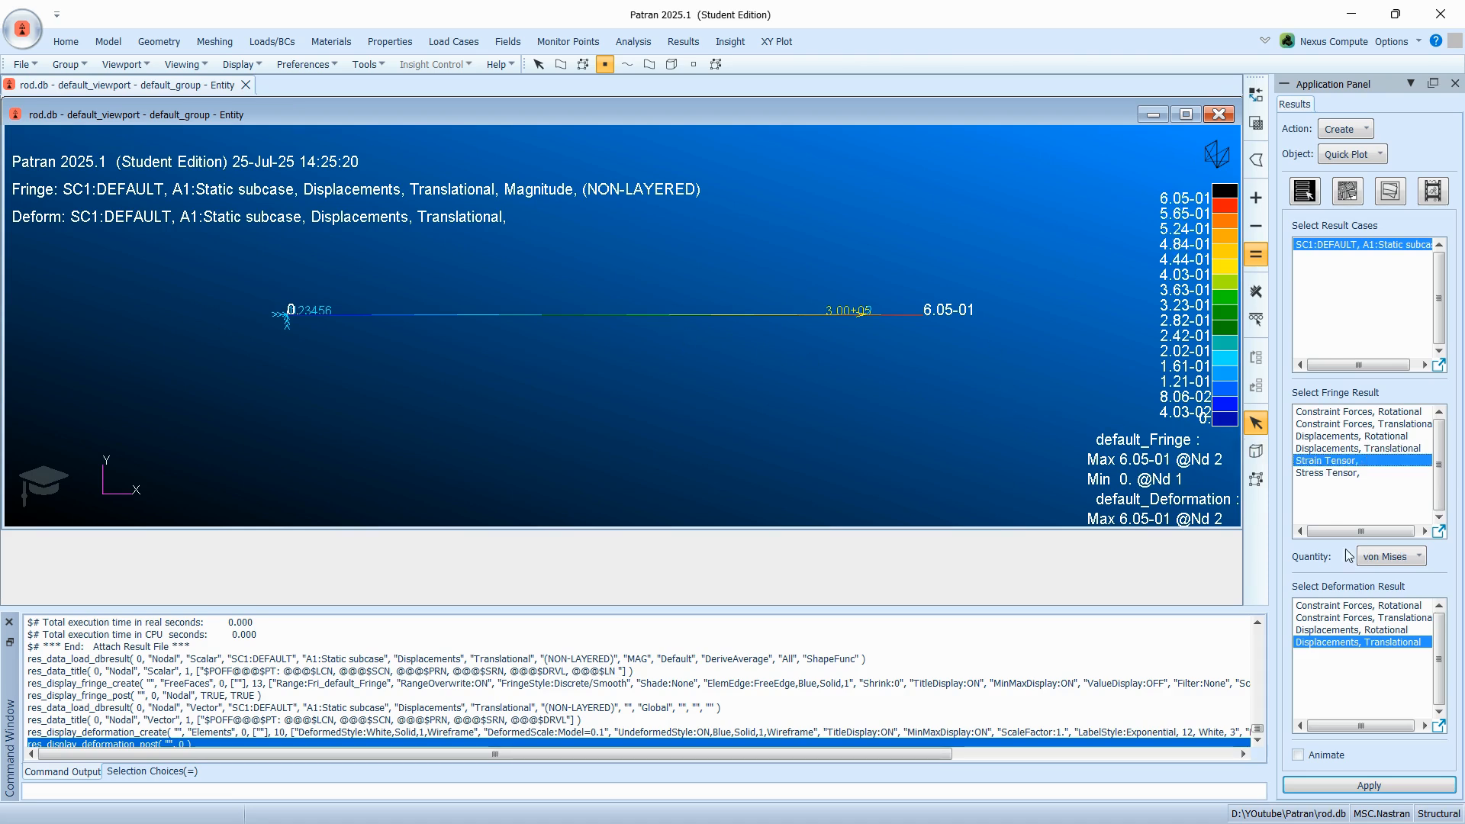
pyautogui.click(1340, 785)
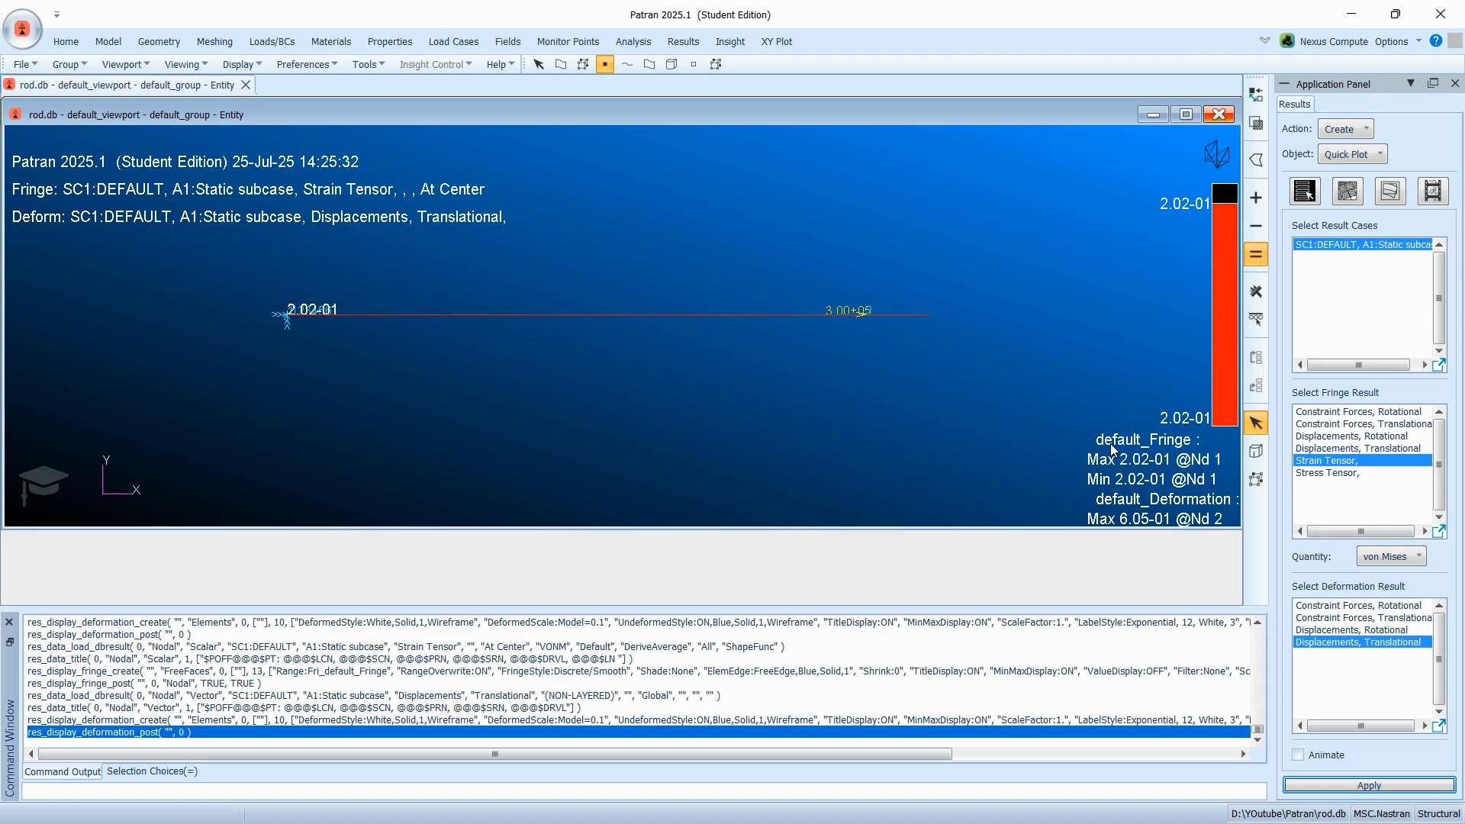
pyautogui.click(1343, 478)
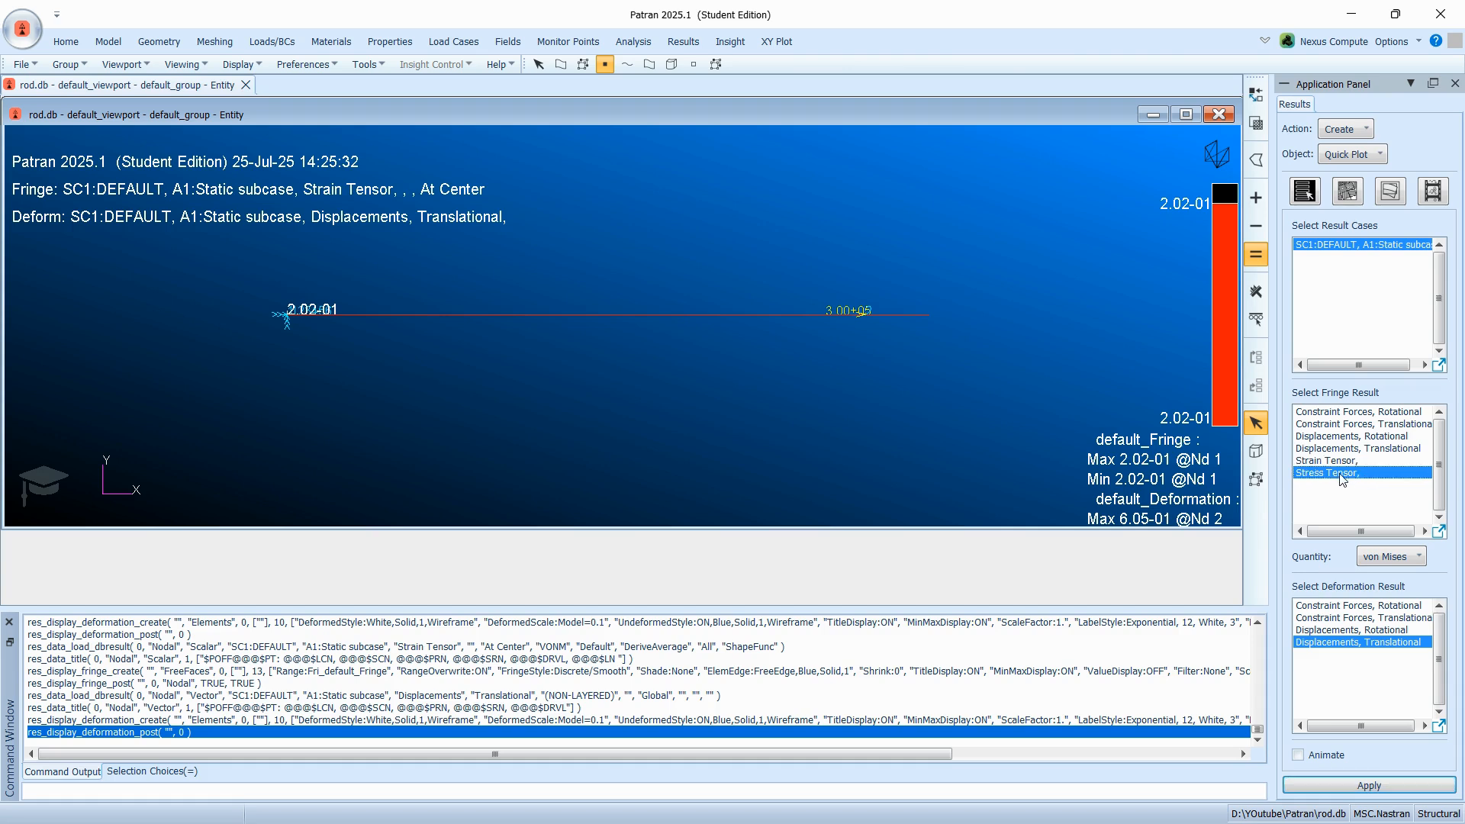
pyautogui.click(1359, 786)
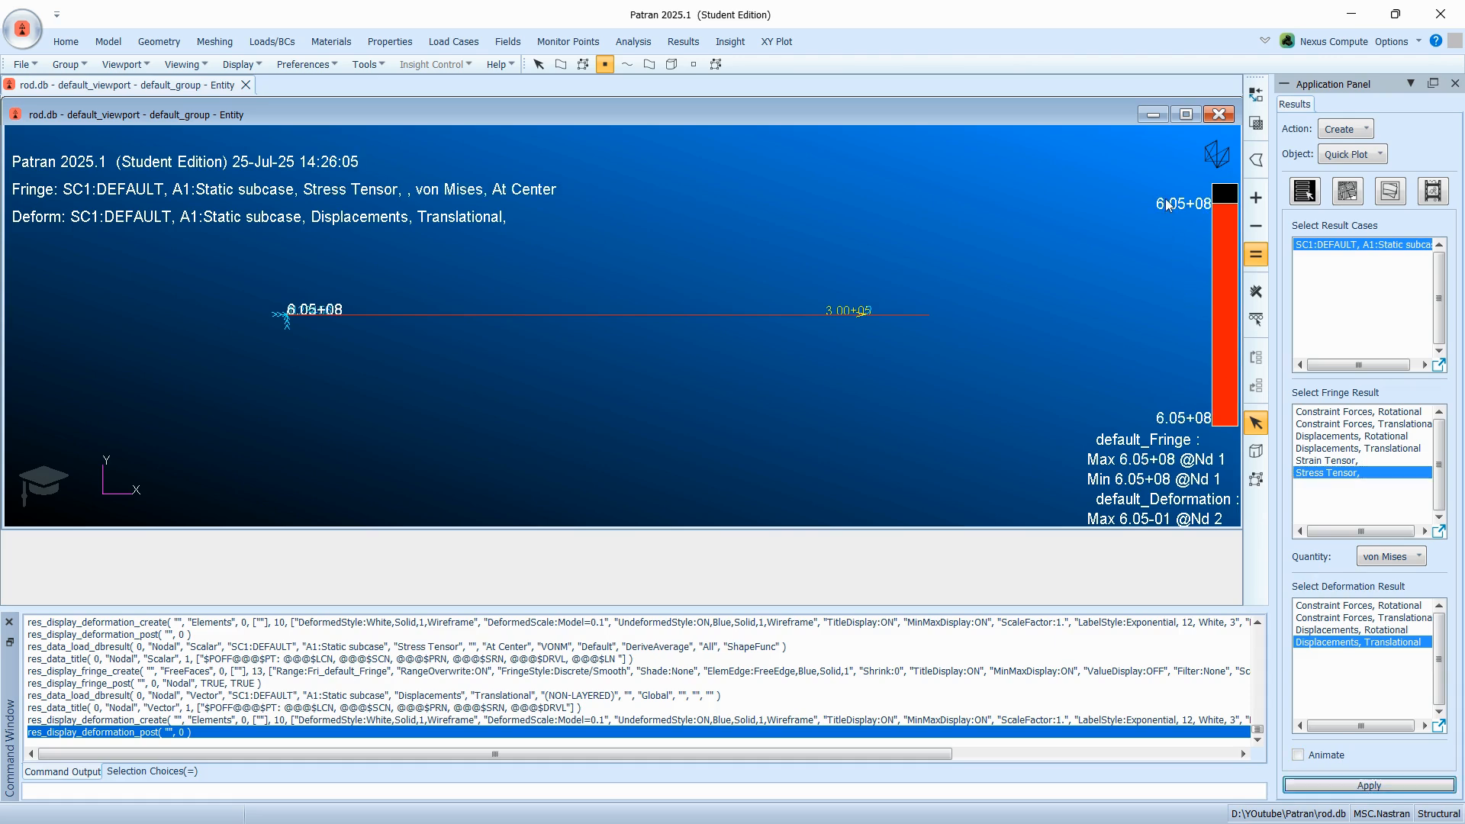